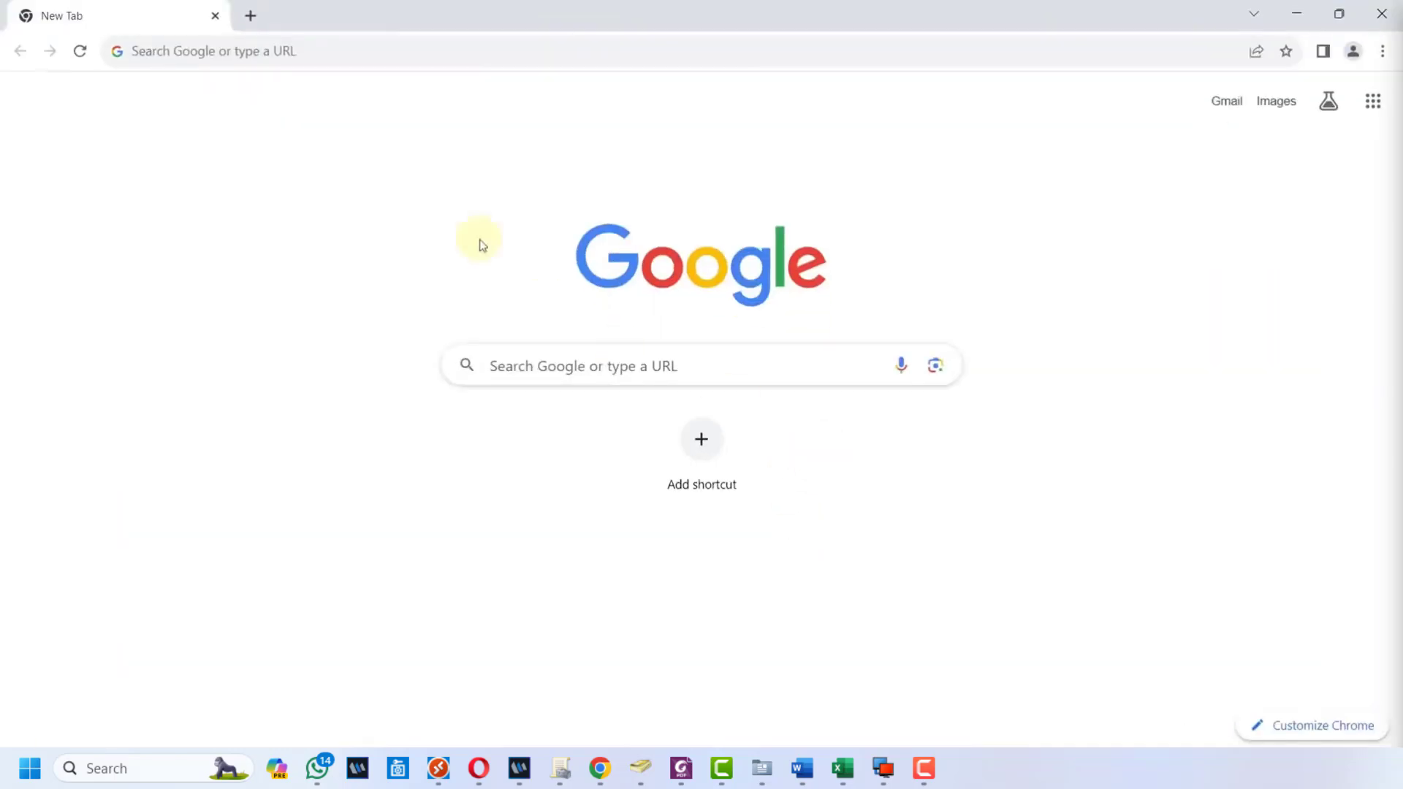
- Search Google for 'office customization tool'
{"action": "left_click", "coordinate": [388, 47]}
{"action": "type", "text": "office c"}
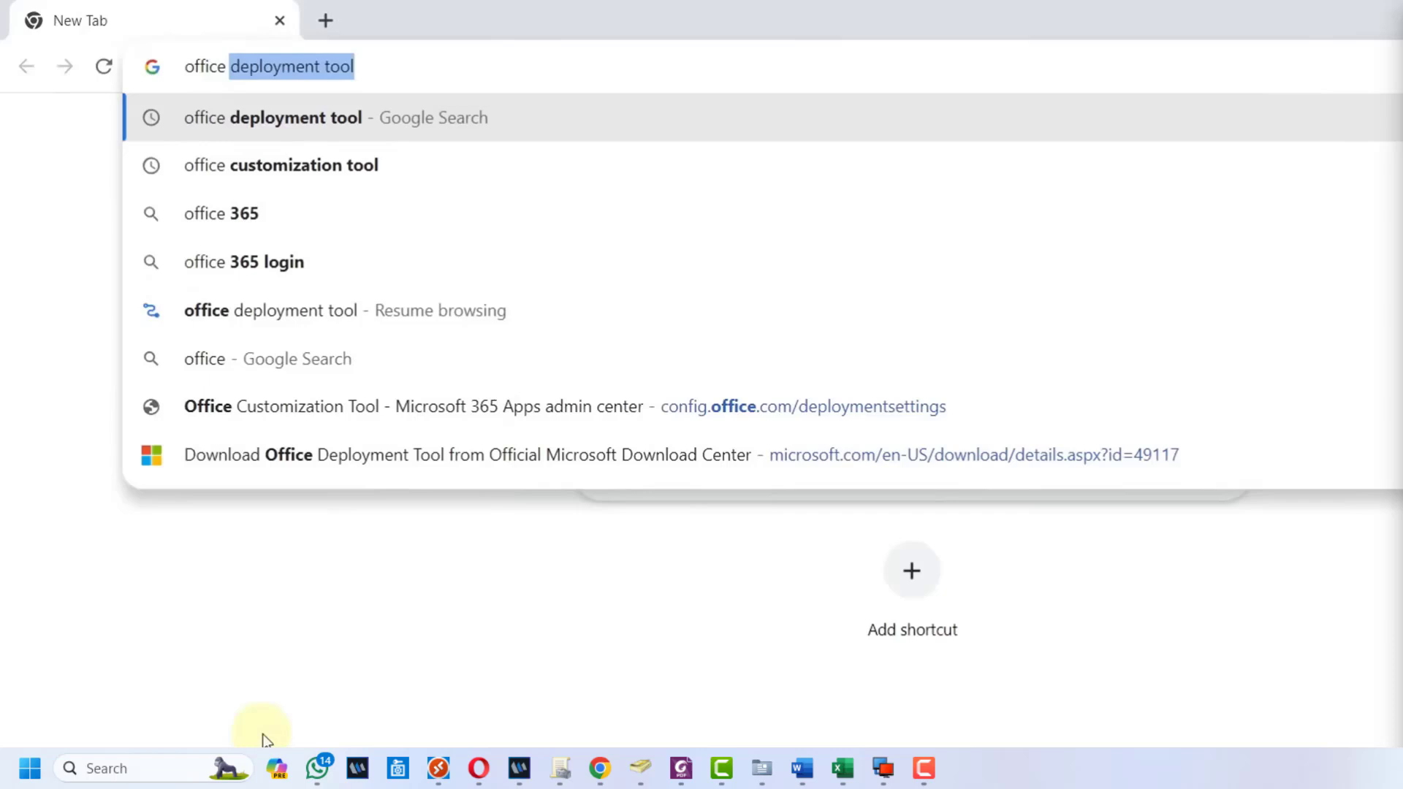
{"action": "type", "text": "ustomi"}
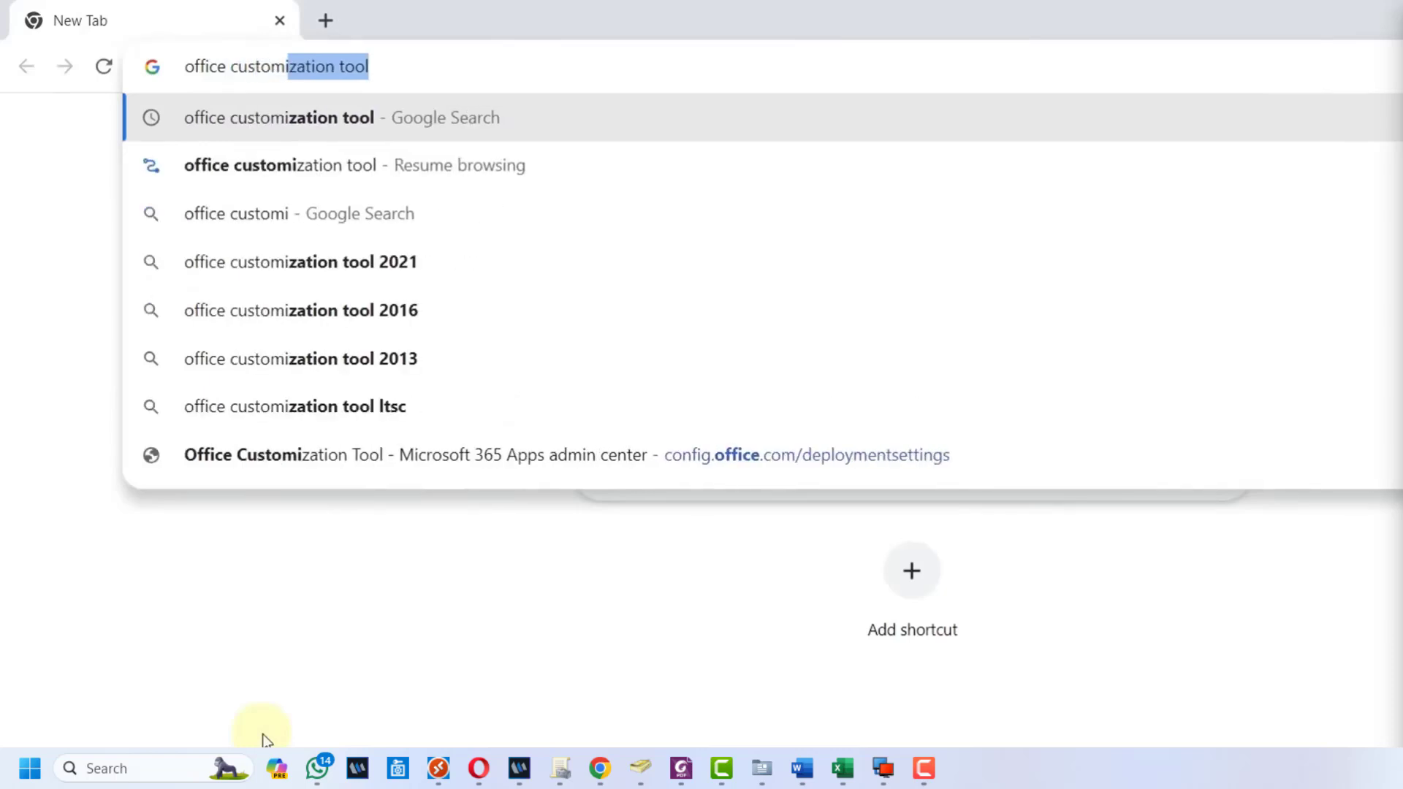
{"action": "type", "text": "zation tool"}
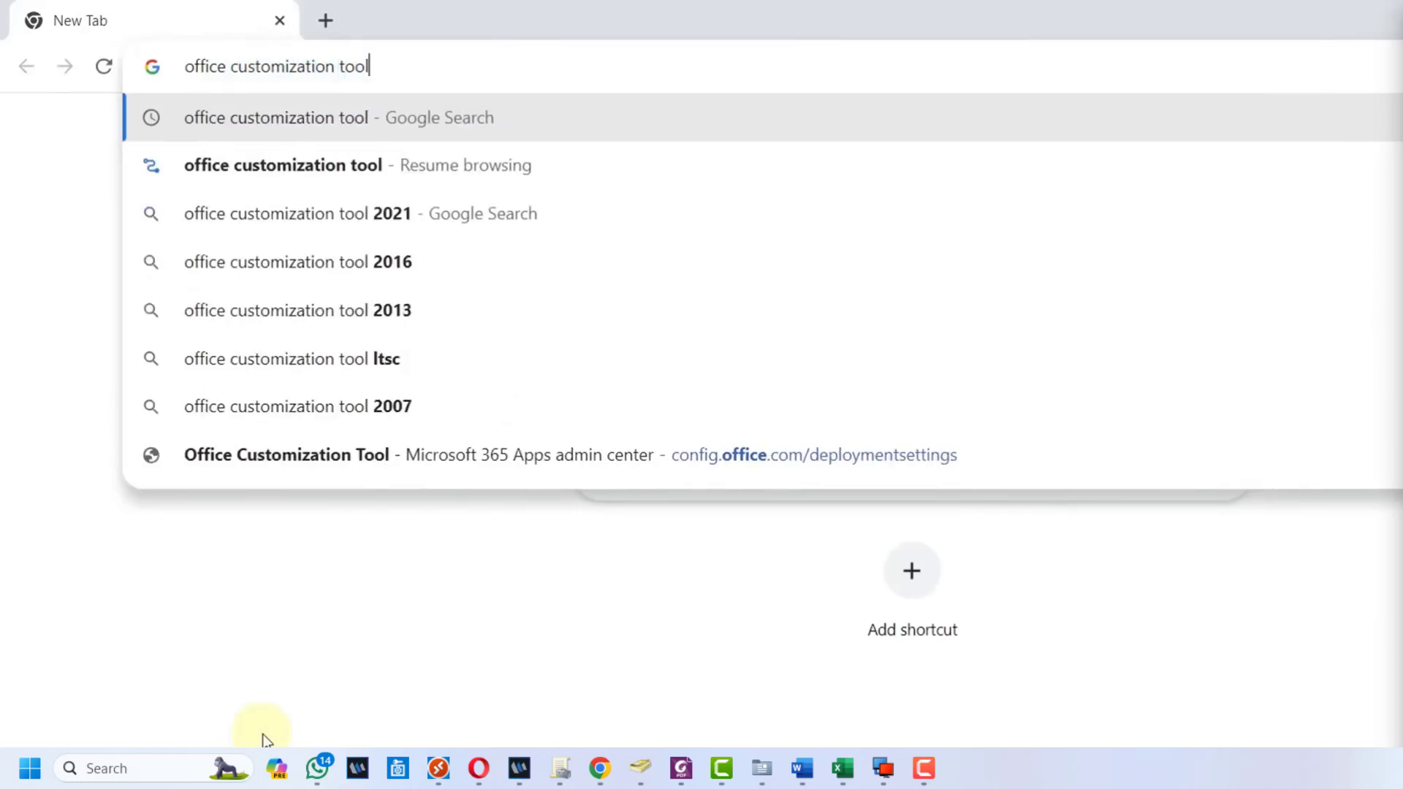
{"action": "key", "text": "Return"}
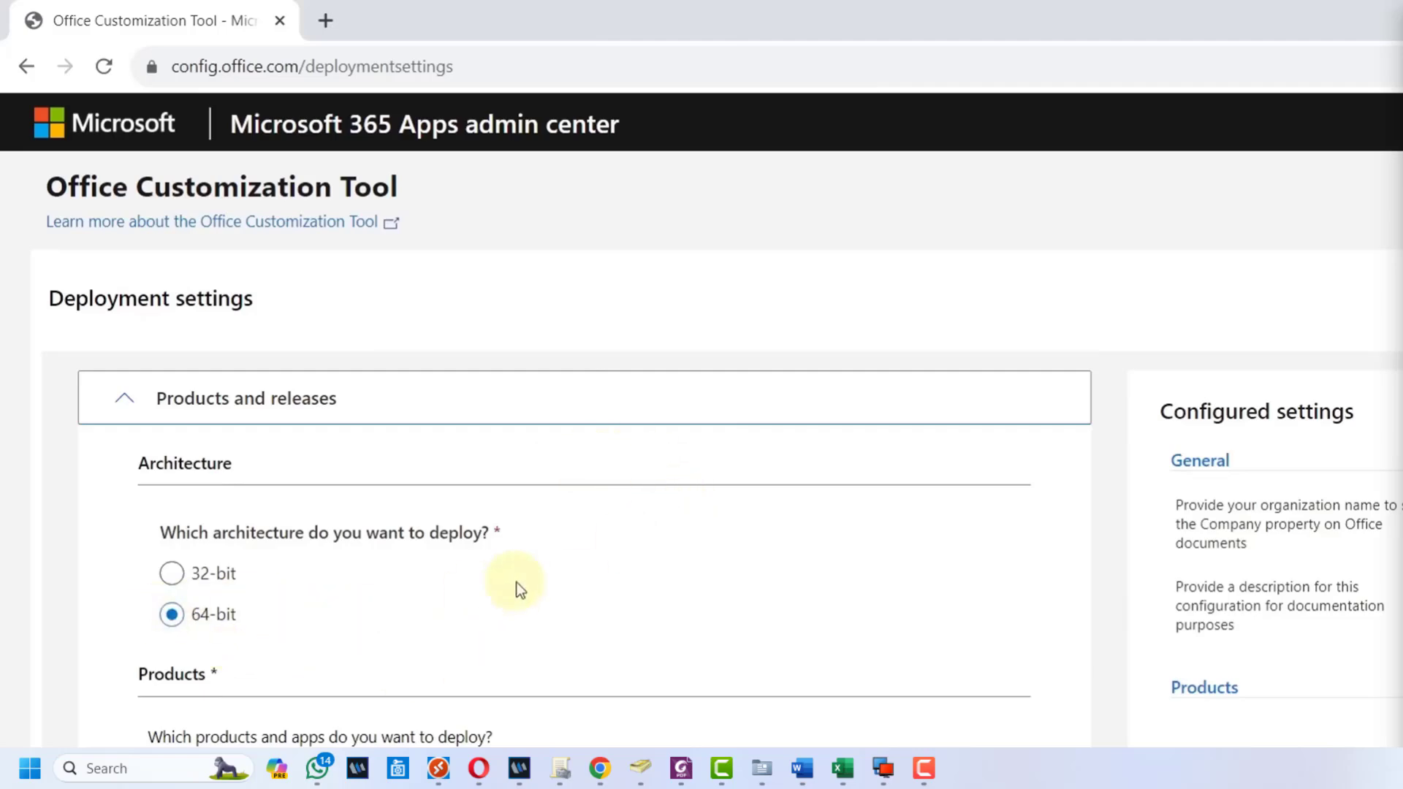
- Choose Office LTSC Professional Plus 2021 - Volume License as the Office suite to deploy
{"action": "scroll", "coordinate": [845, 511], "scroll_direction": "down", "scroll_amount": 3}
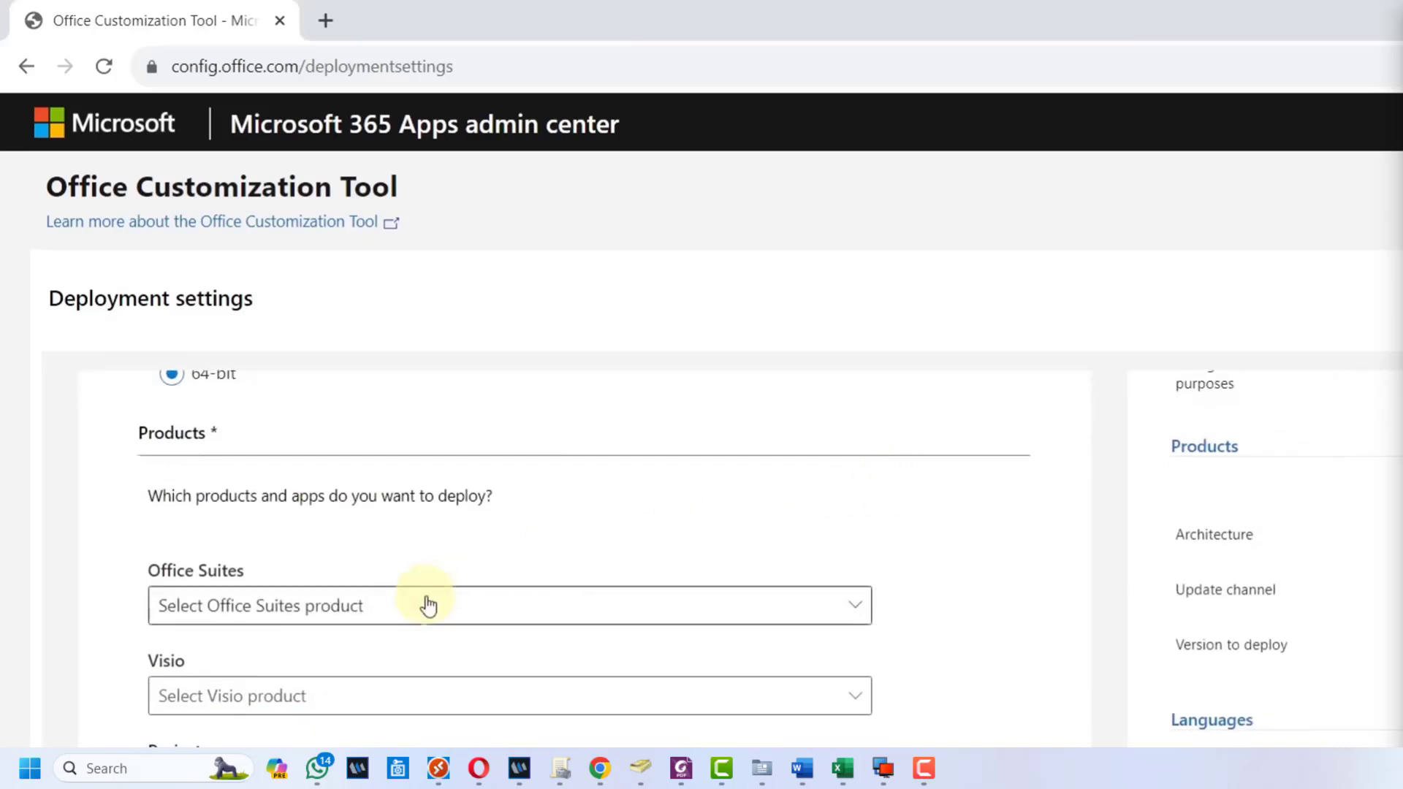
{"action": "left_click", "coordinate": [427, 604]}
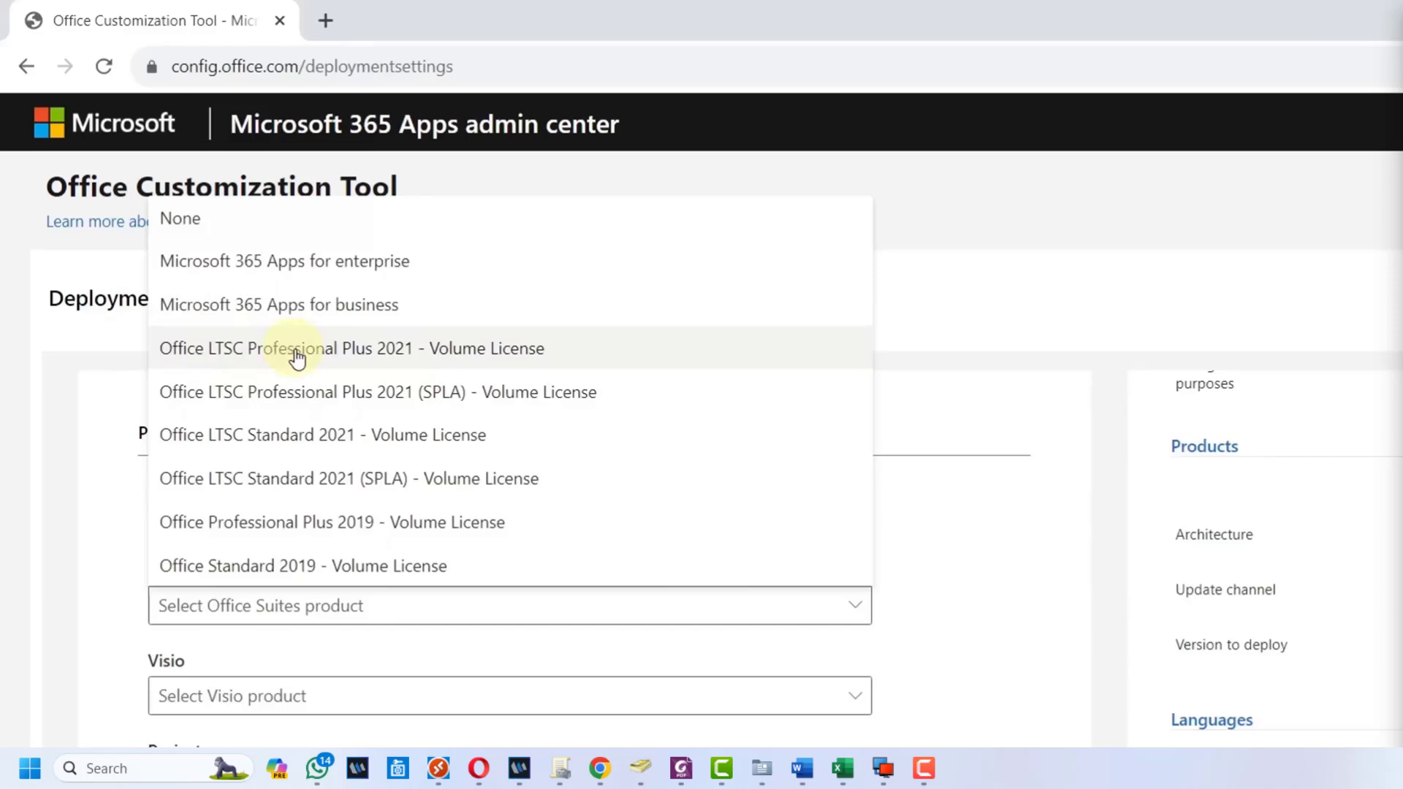
{"action": "left_click", "coordinate": [410, 349]}
{"action": "scroll", "coordinate": [840, 488], "scroll_direction": "down", "scroll_amount": 5}
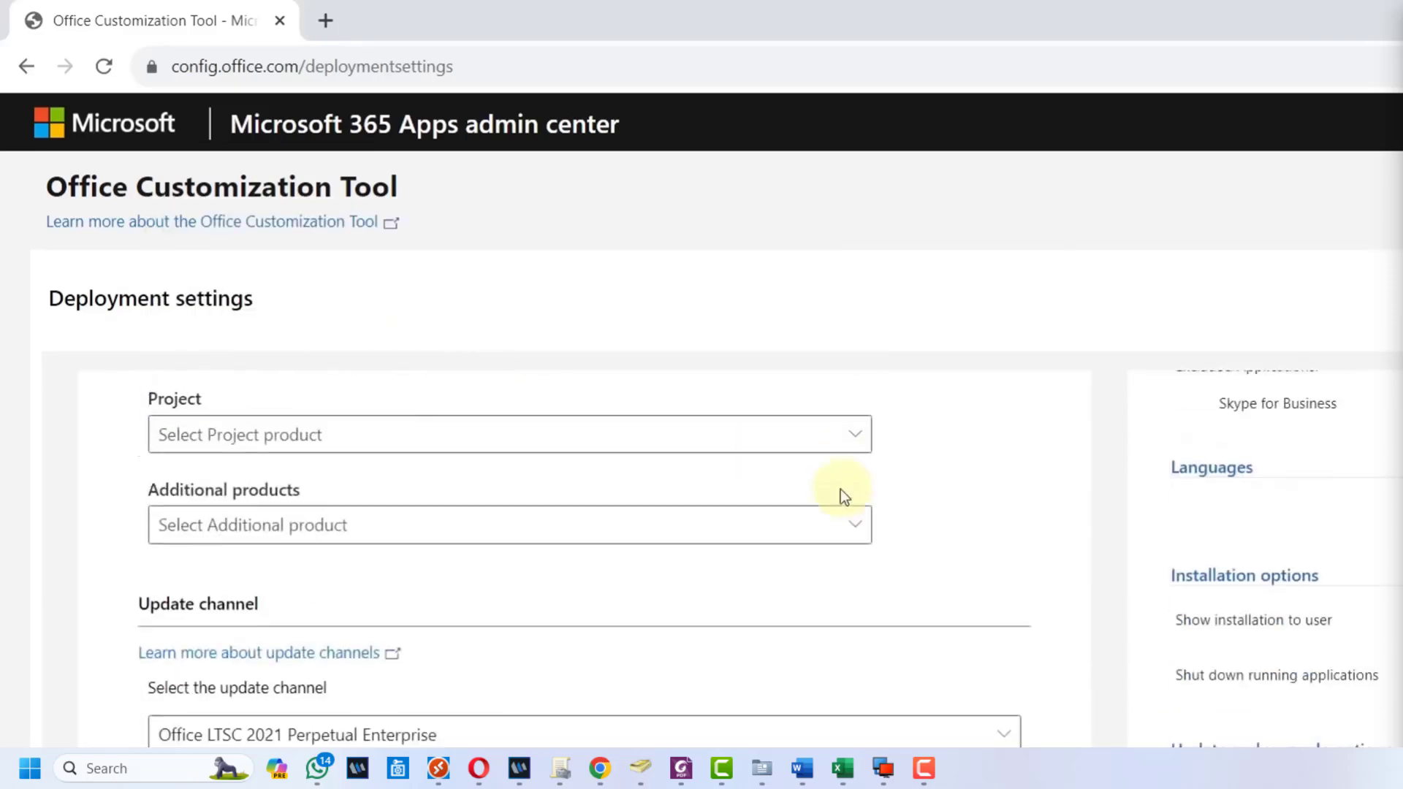
{"action": "scroll", "coordinate": [613, 529], "scroll_direction": "down", "scroll_amount": 6}
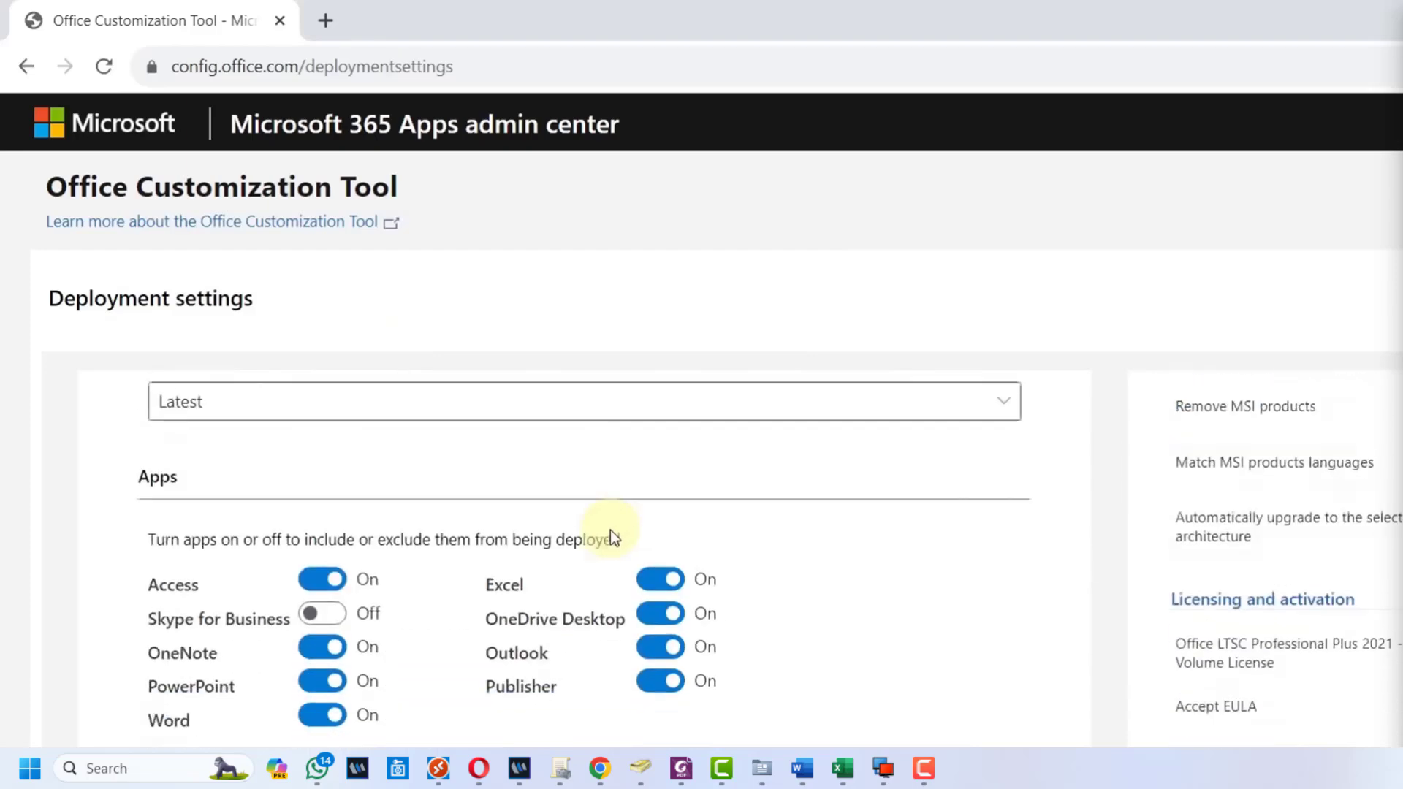
{"action": "scroll", "coordinate": [611, 532], "scroll_direction": "down", "scroll_amount": 4}
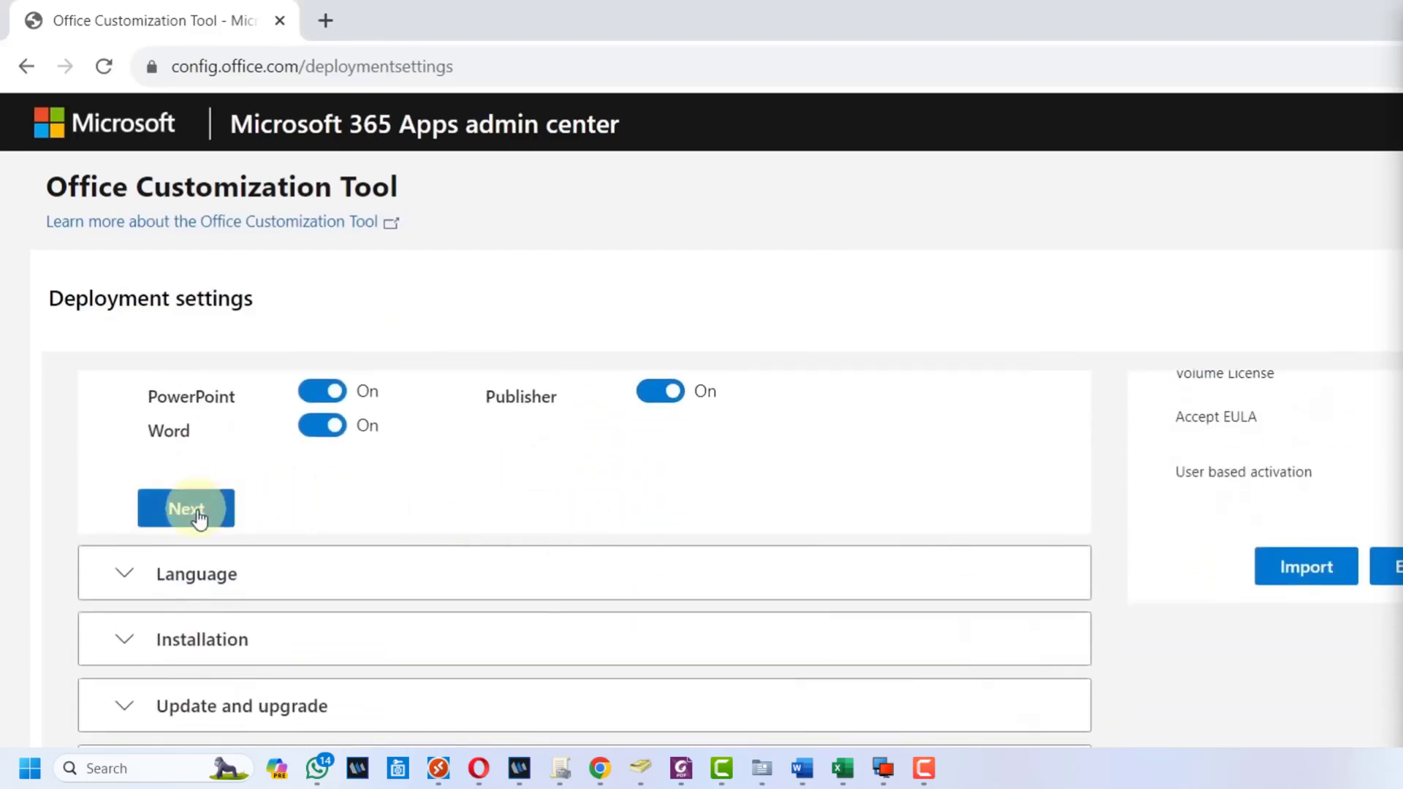
- Set English (United States) as the primary language
{"action": "left_click", "coordinate": [191, 510]}
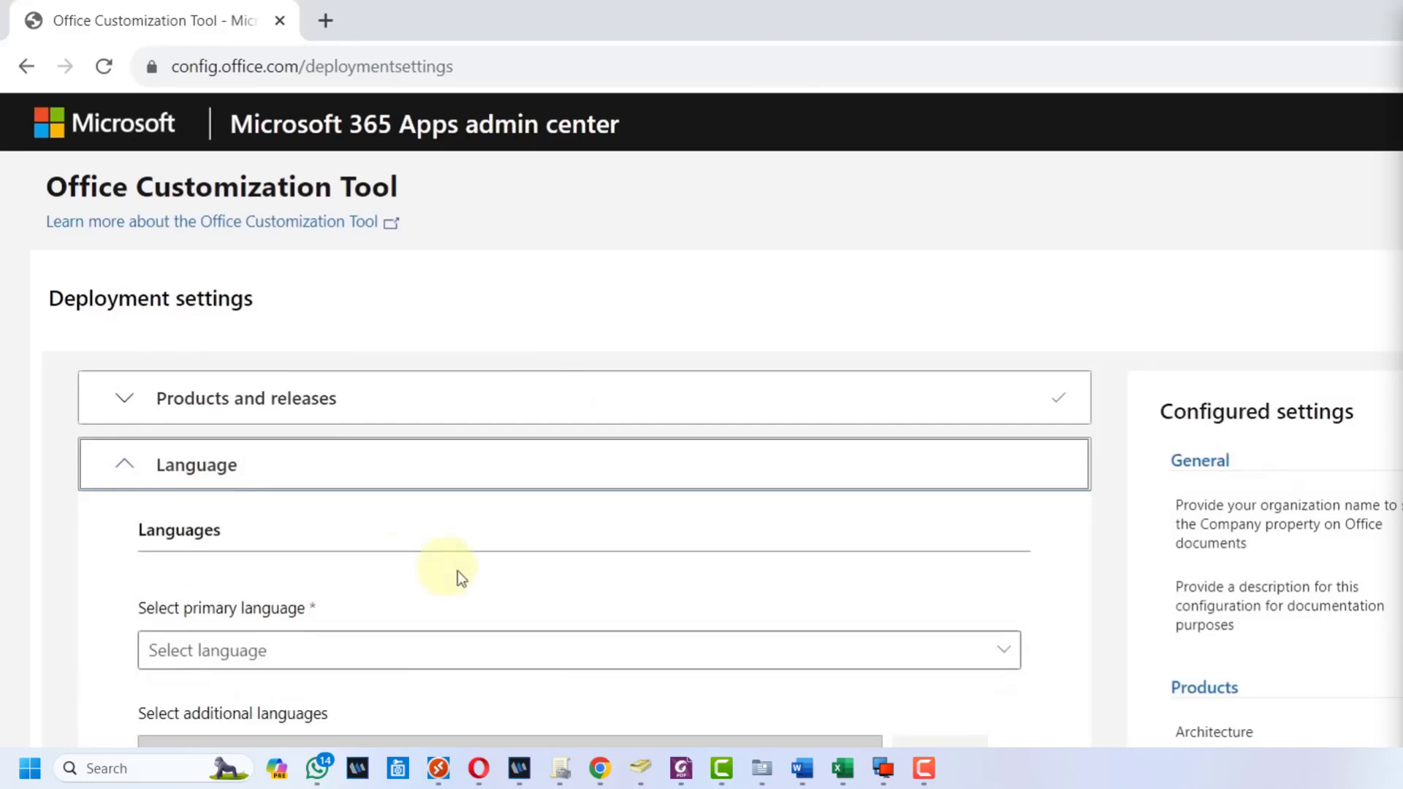
{"action": "left_click", "coordinate": [318, 654]}
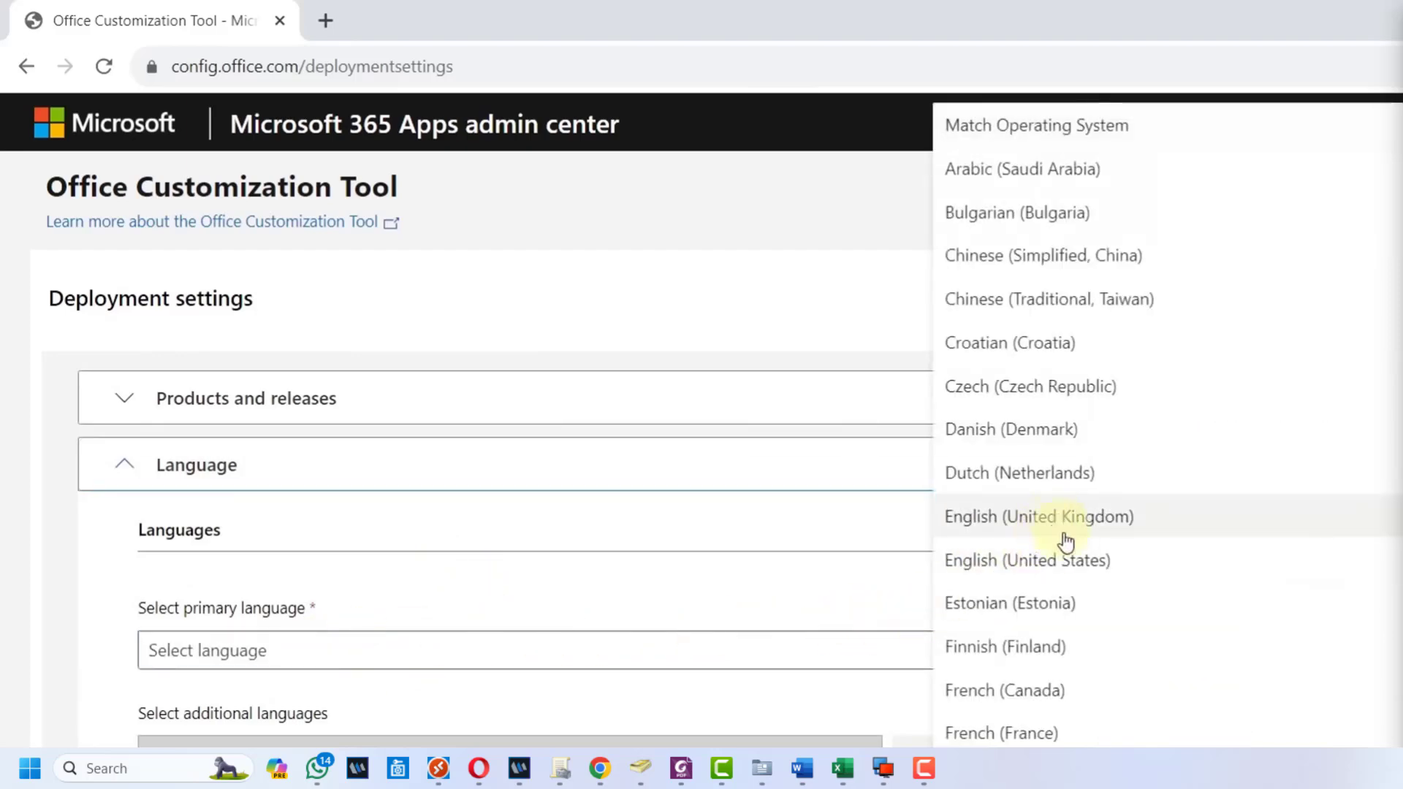
{"action": "left_click", "coordinate": [1071, 563]}
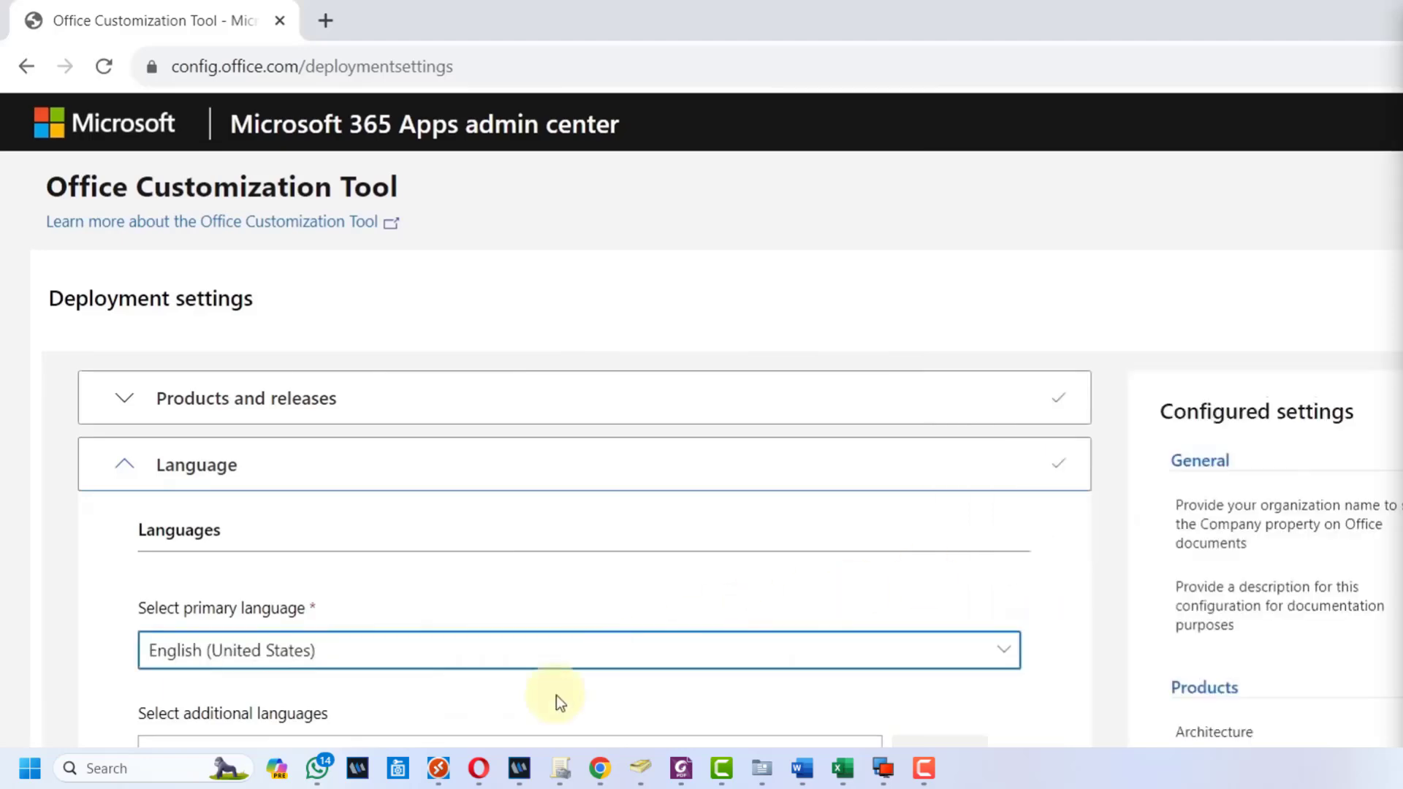
{"action": "scroll", "coordinate": [555, 695], "scroll_direction": "down", "scroll_amount": 5}
- Keep default installation options and turn off uninstalling older MSI versions of Office
{"action": "left_click", "coordinate": [185, 614]}
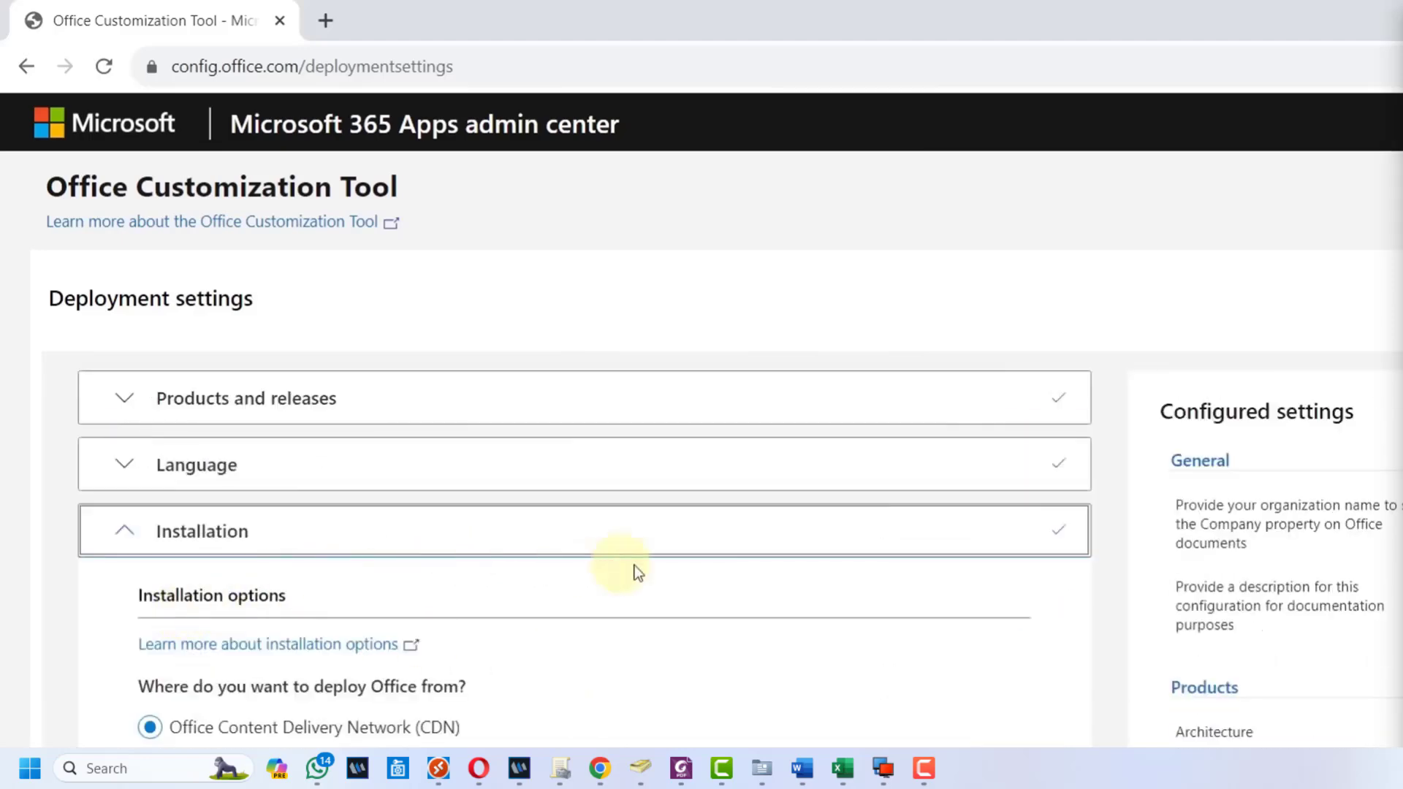
{"action": "scroll", "coordinate": [819, 647], "scroll_direction": "down", "scroll_amount": 5}
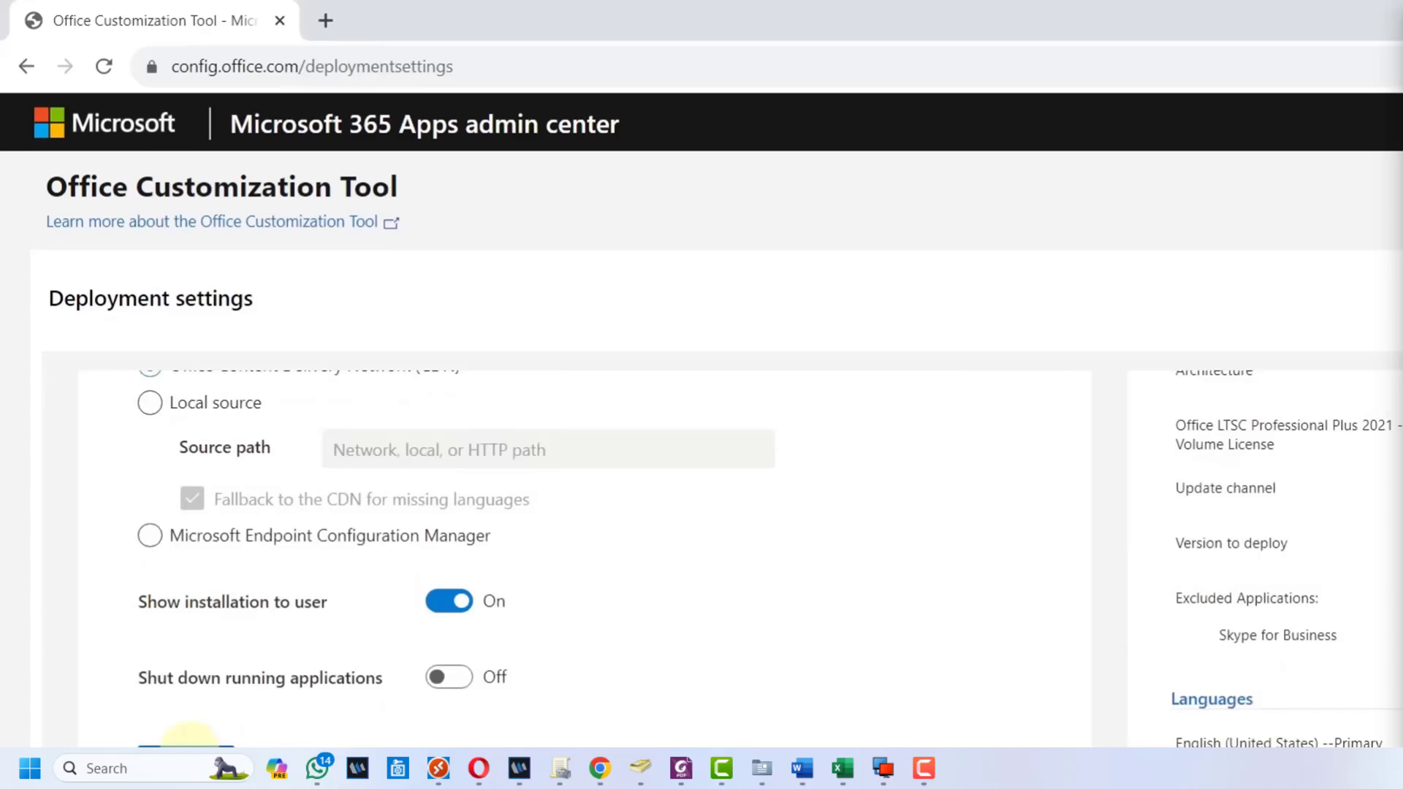
{"action": "left_click", "coordinate": [186, 744]}
{"action": "scroll", "coordinate": [730, 584], "scroll_direction": "down", "scroll_amount": 2}
{"action": "scroll", "coordinate": [767, 578], "scroll_direction": "down", "scroll_amount": 7}
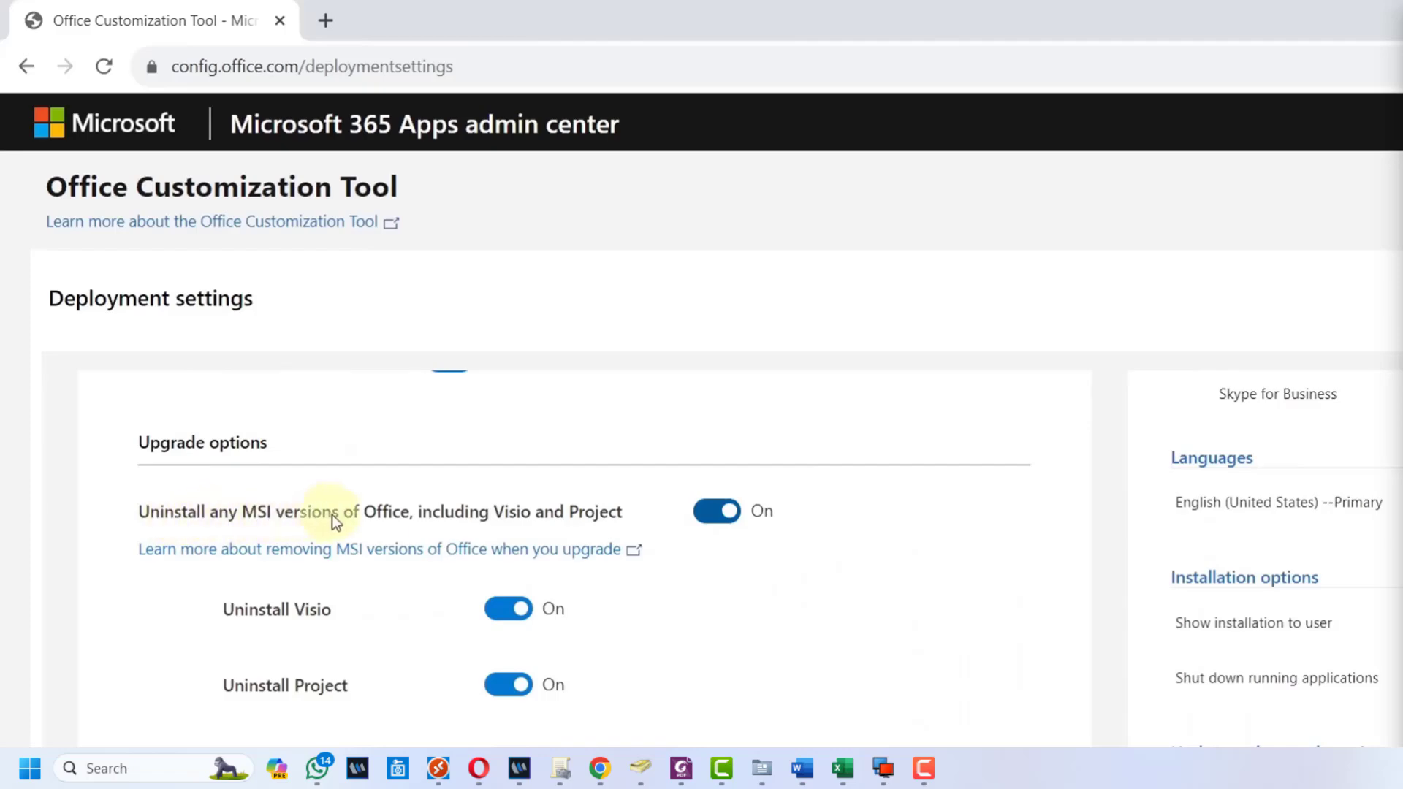
{"action": "left_click", "coordinate": [716, 512]}
{"action": "scroll", "coordinate": [954, 533], "scroll_direction": "down", "scroll_amount": 5}
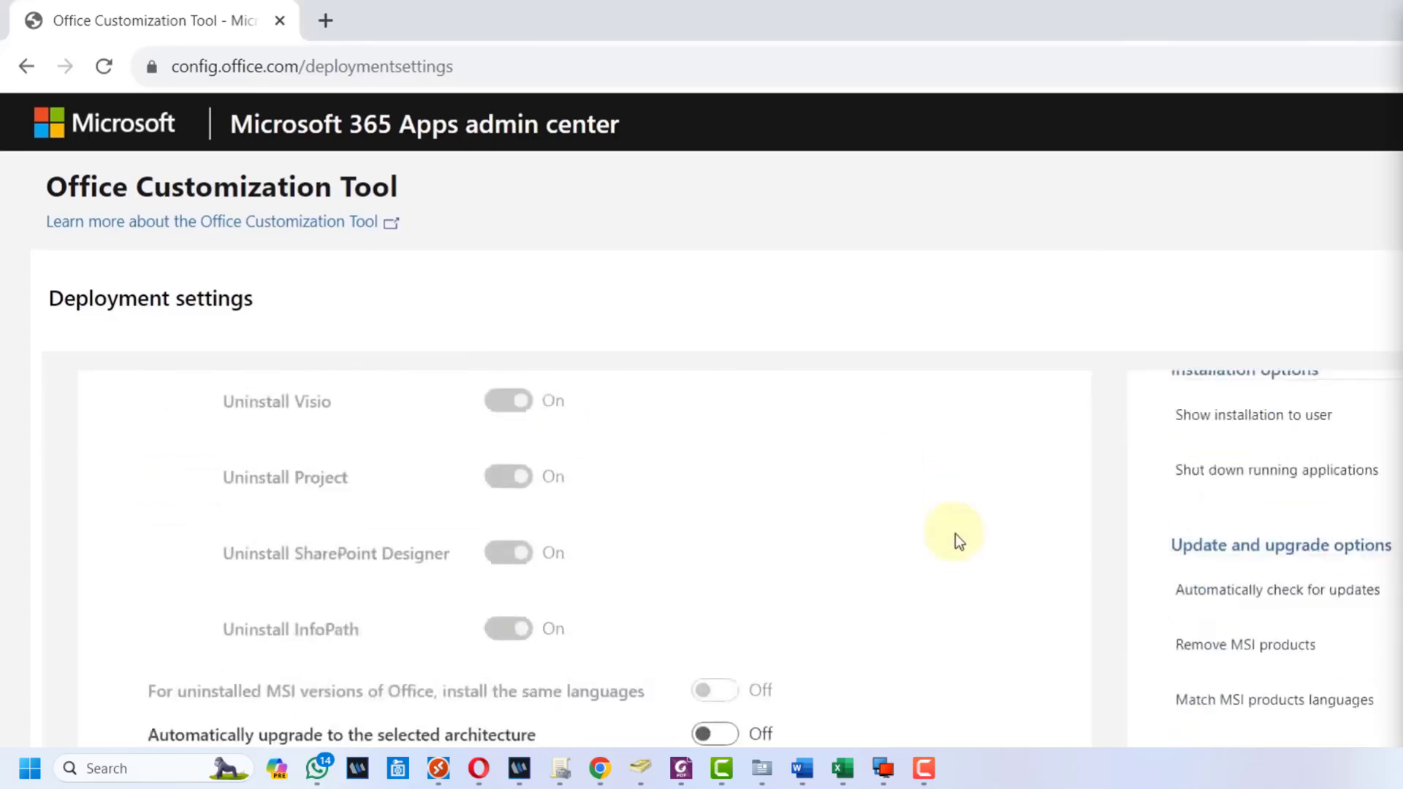
- Accept the licensing, general and application preference defaults, then finish and review the summary
{"action": "left_click", "coordinate": [189, 630]}
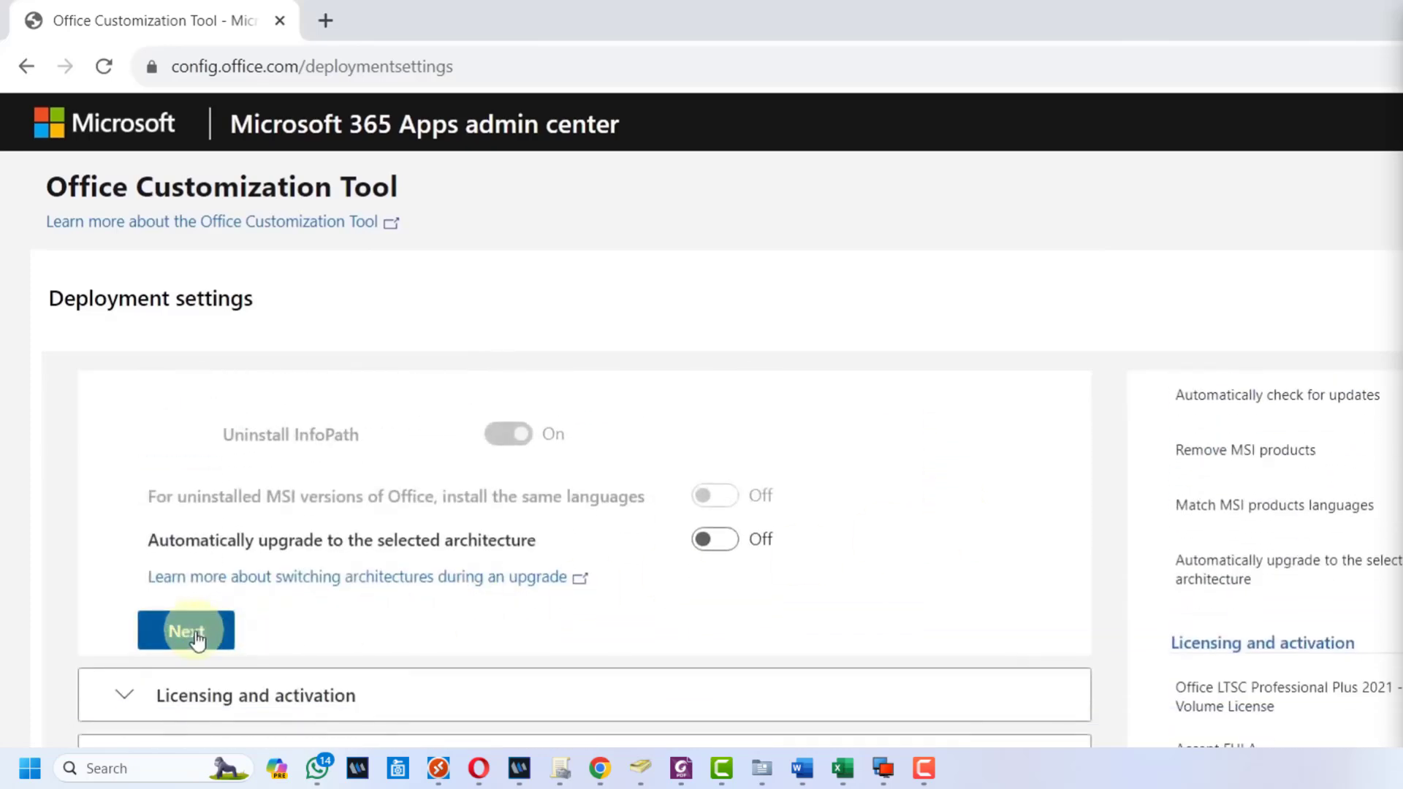
{"action": "scroll", "coordinate": [911, 564], "scroll_direction": "down", "scroll_amount": 1}
{"action": "scroll", "coordinate": [909, 541], "scroll_direction": "down", "scroll_amount": 7}
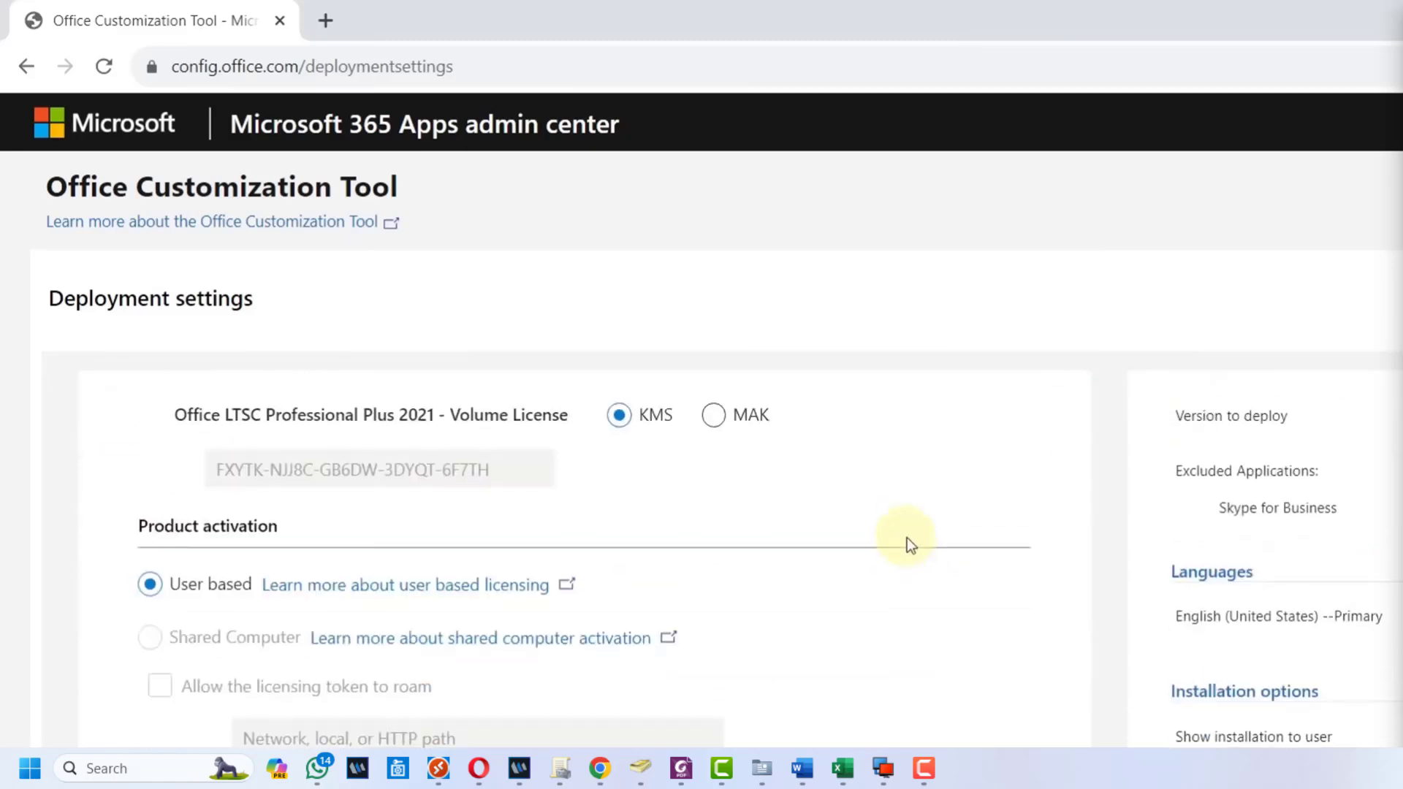
{"action": "left_click", "coordinate": [169, 635]}
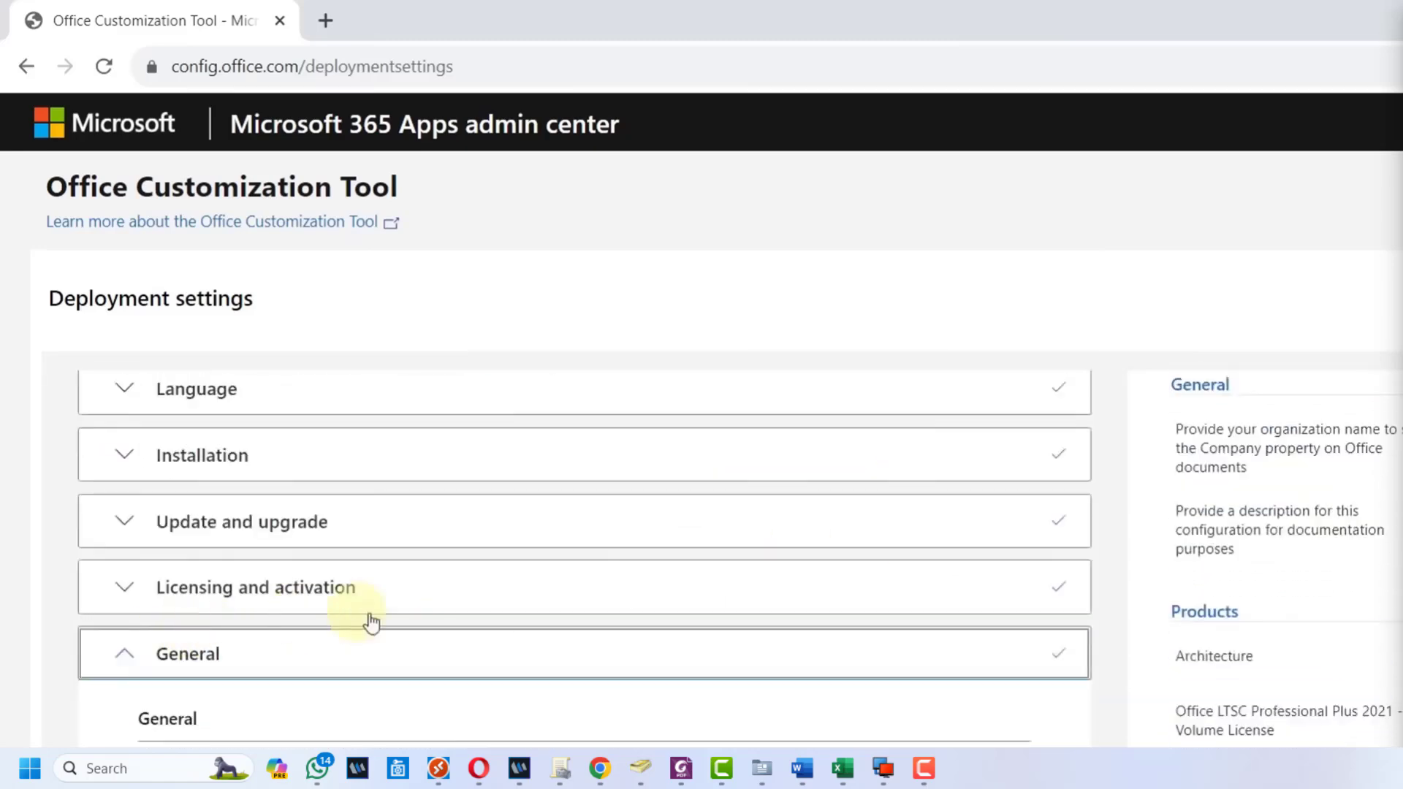
{"action": "scroll", "coordinate": [928, 661], "scroll_direction": "down", "scroll_amount": 6}
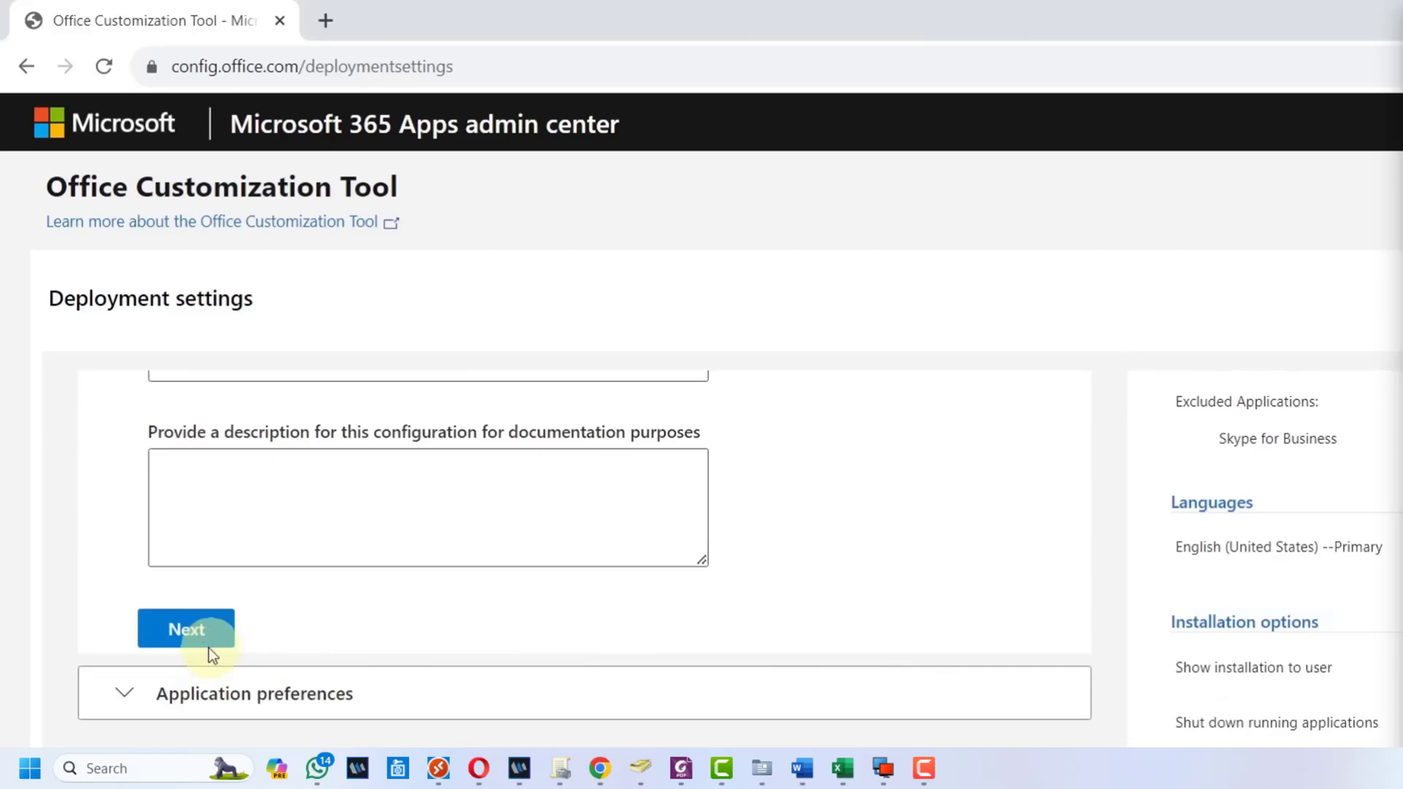
{"action": "left_click", "coordinate": [208, 646]}
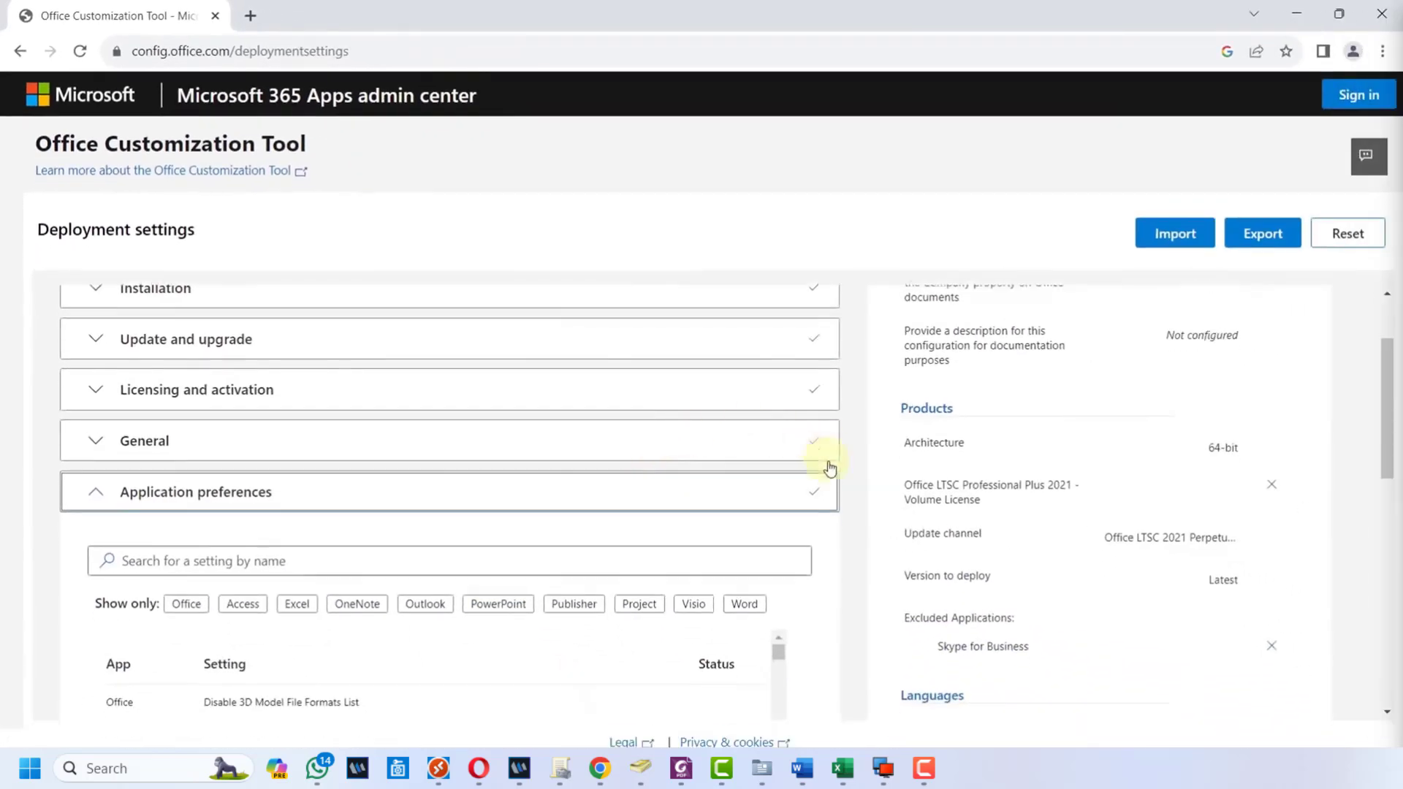
{"action": "scroll", "coordinate": [829, 469], "scroll_direction": "down", "scroll_amount": 10}
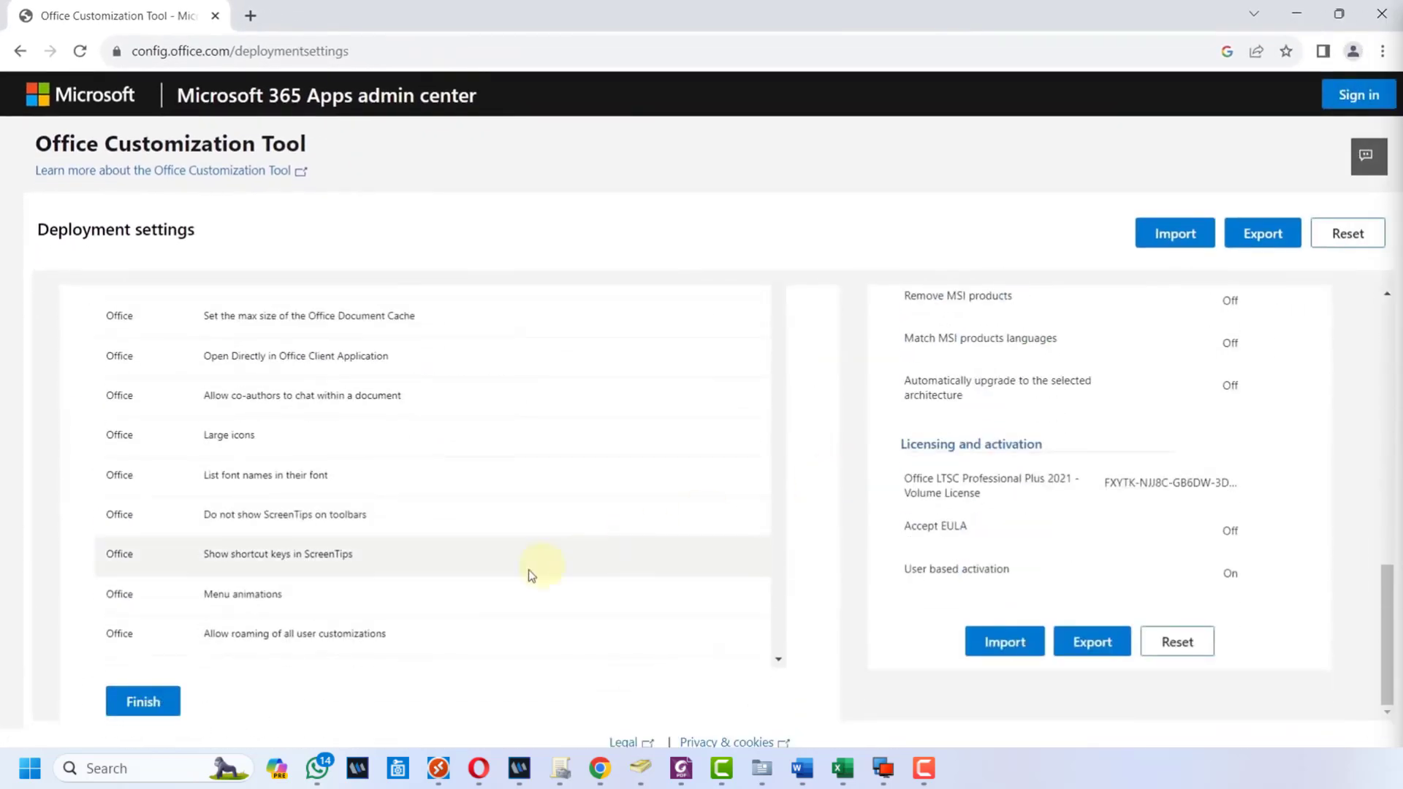
{"action": "left_click", "coordinate": [138, 701]}
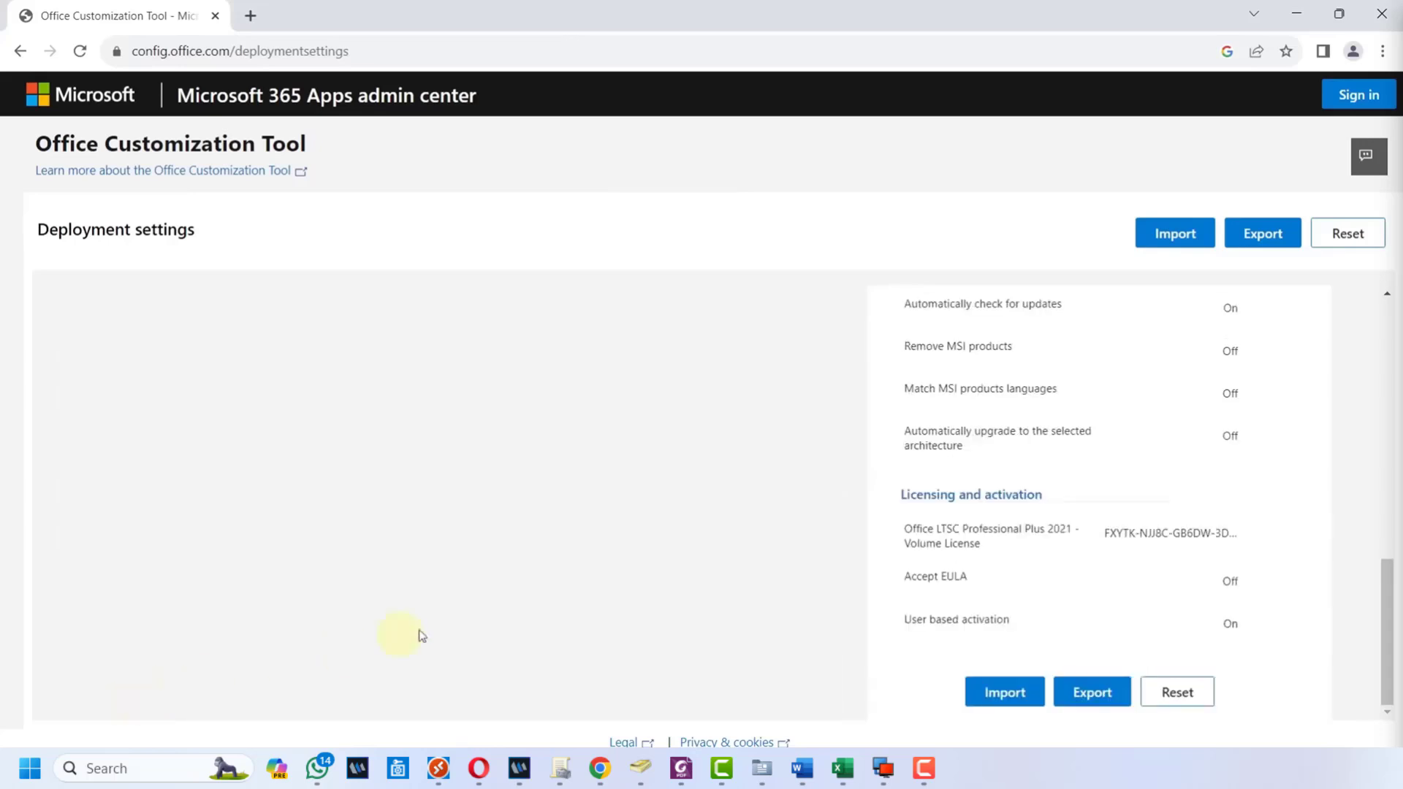
{"action": "scroll", "coordinate": [990, 508], "scroll_direction": "up", "scroll_amount": 5}
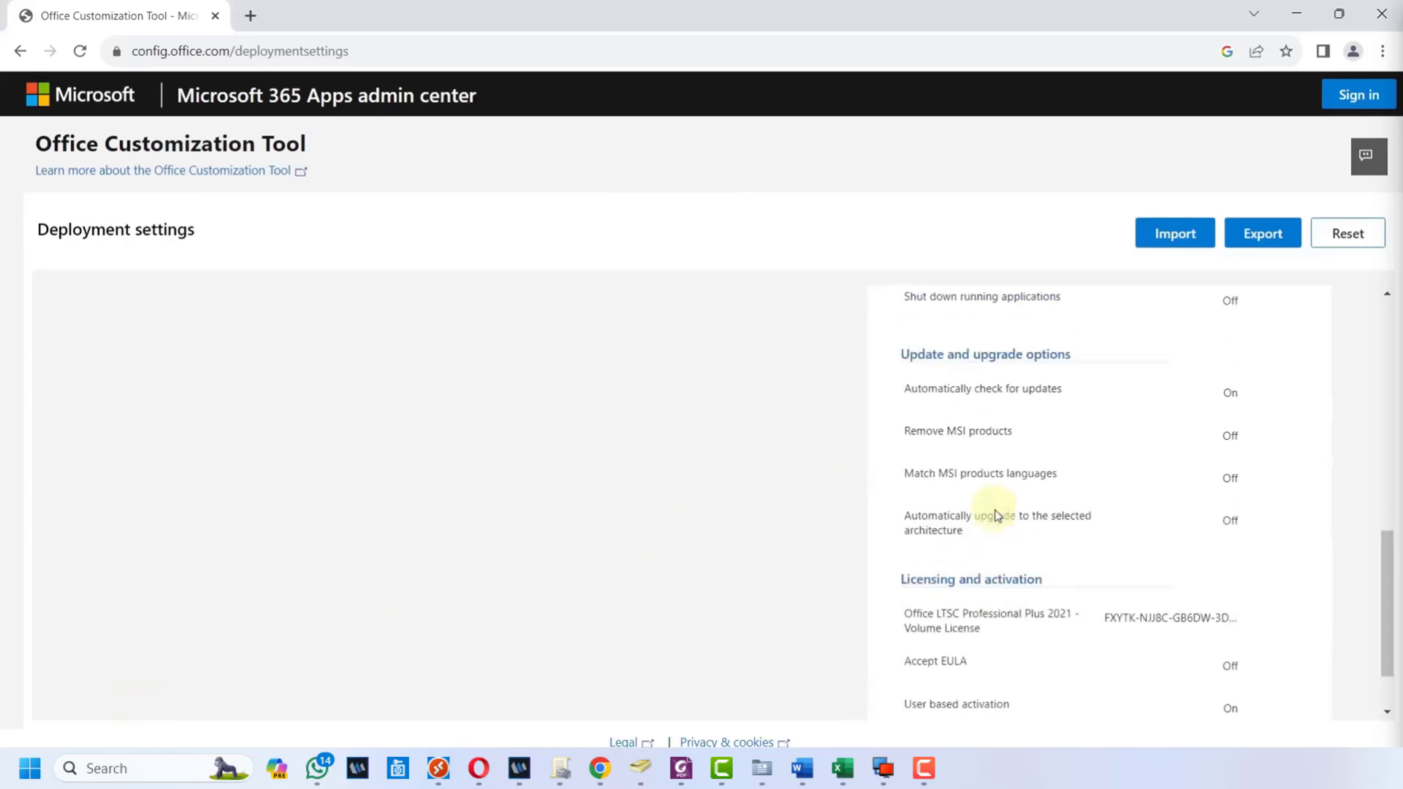
{"action": "scroll", "coordinate": [996, 516], "scroll_direction": "up", "scroll_amount": 4}
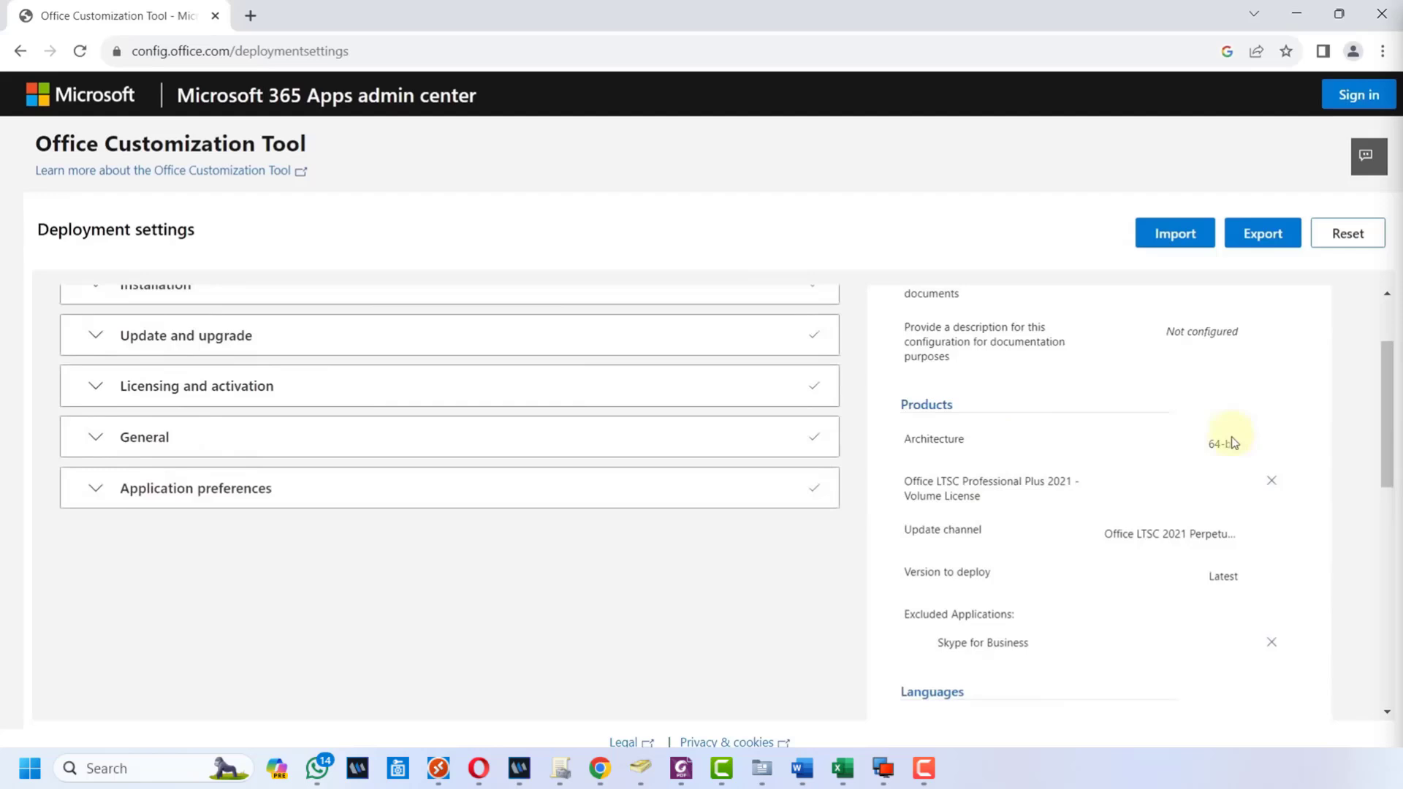
- Export Configuration.xml with Office Open XML formats as default and the license terms accepted
{"action": "left_click", "coordinate": [1252, 241]}
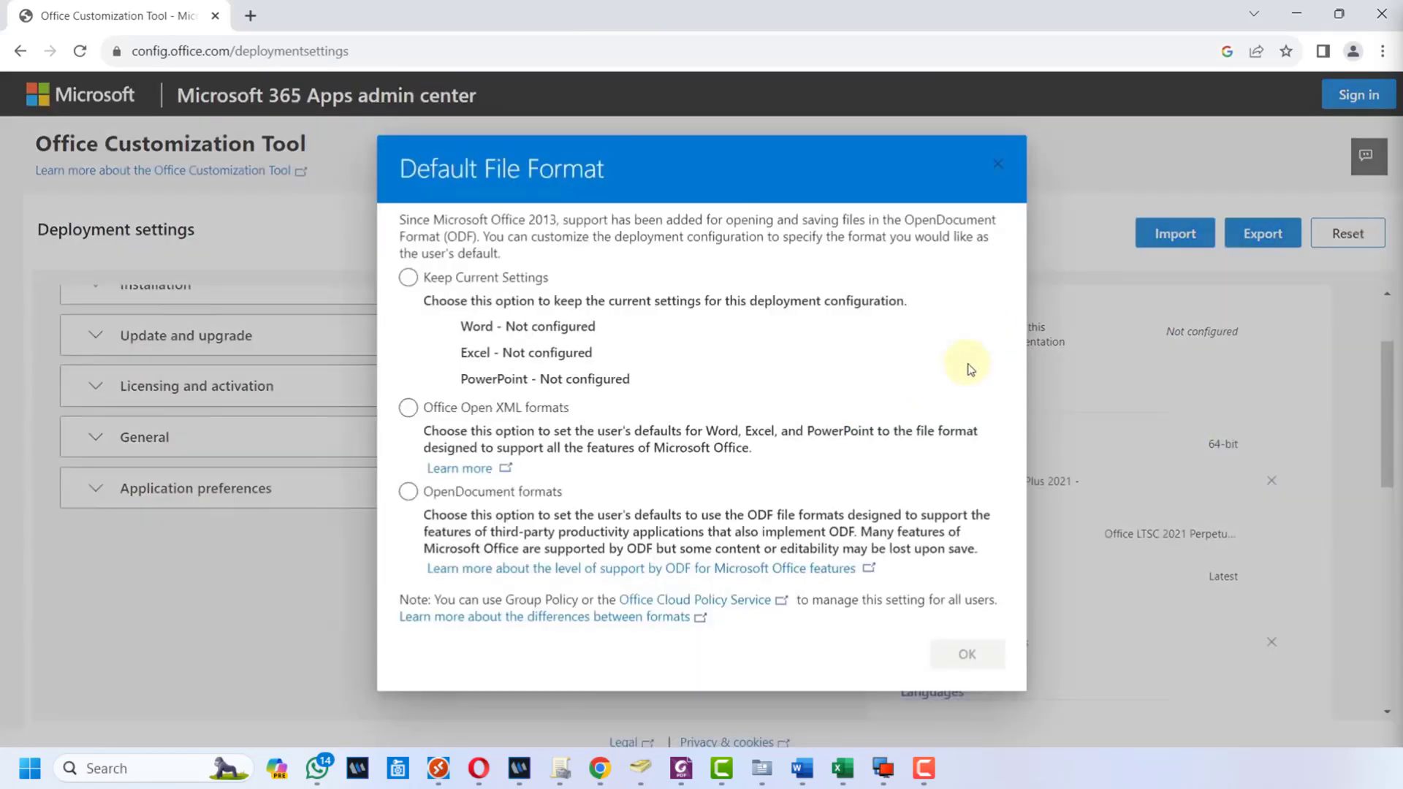
{"action": "left_click", "coordinate": [408, 407]}
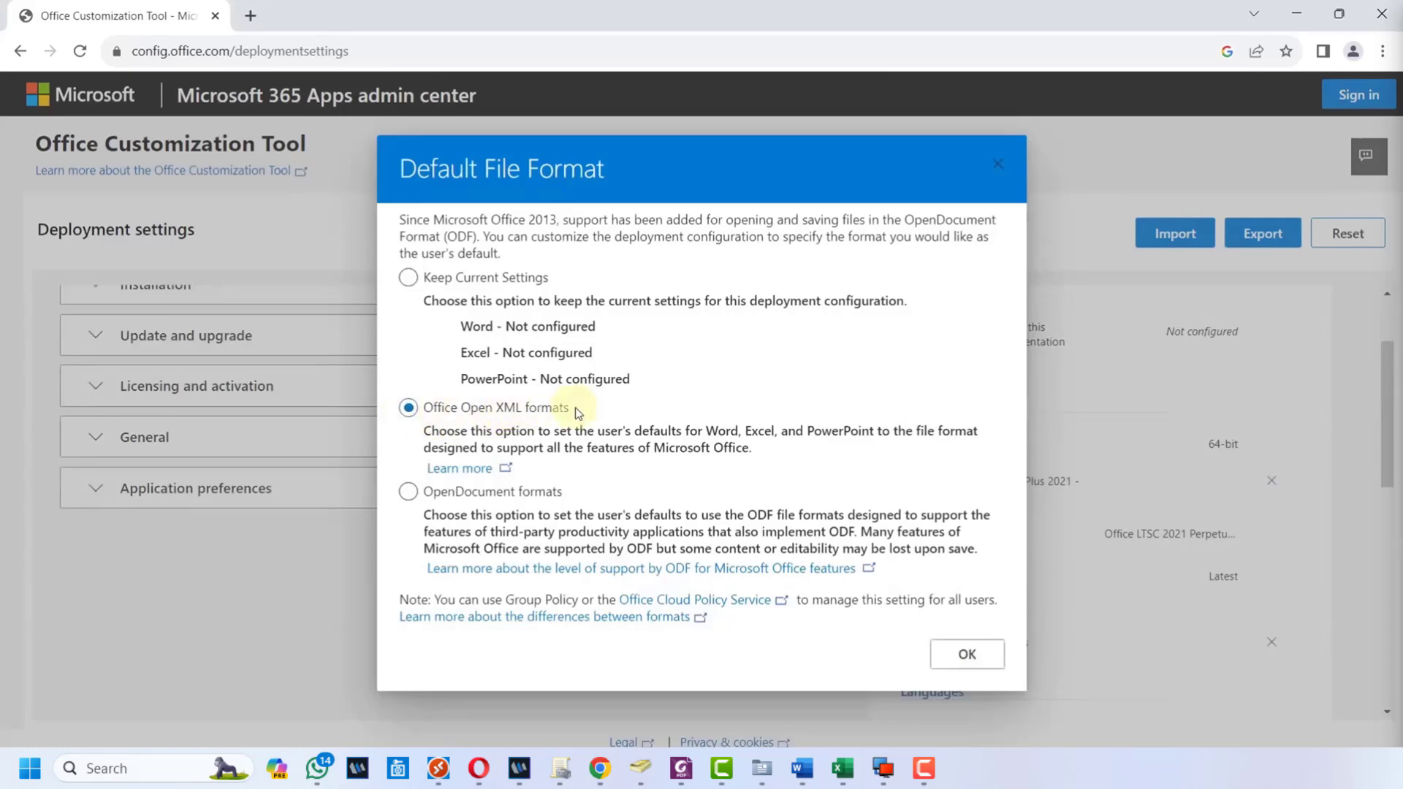
{"action": "left_click", "coordinate": [950, 652]}
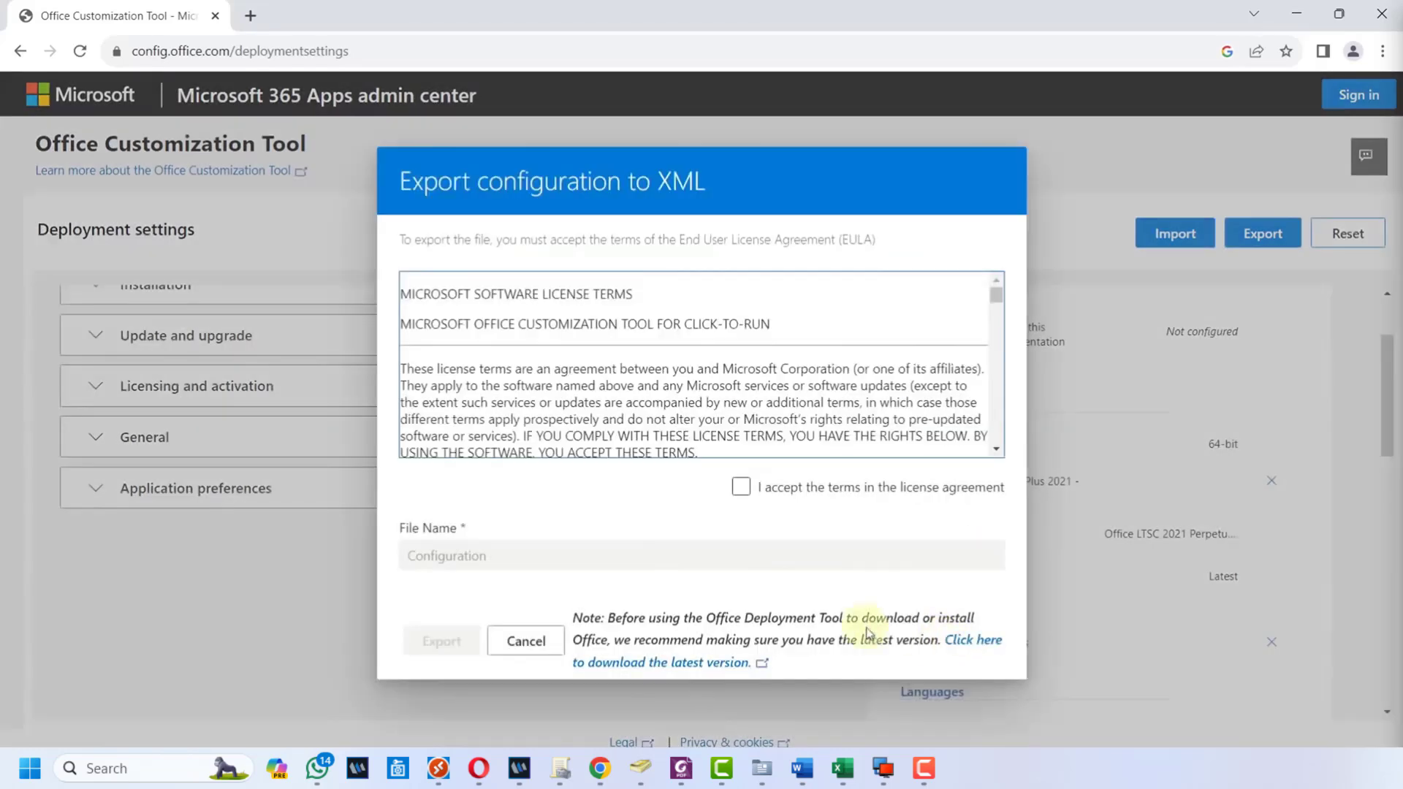
{"action": "left_click", "coordinate": [741, 487]}
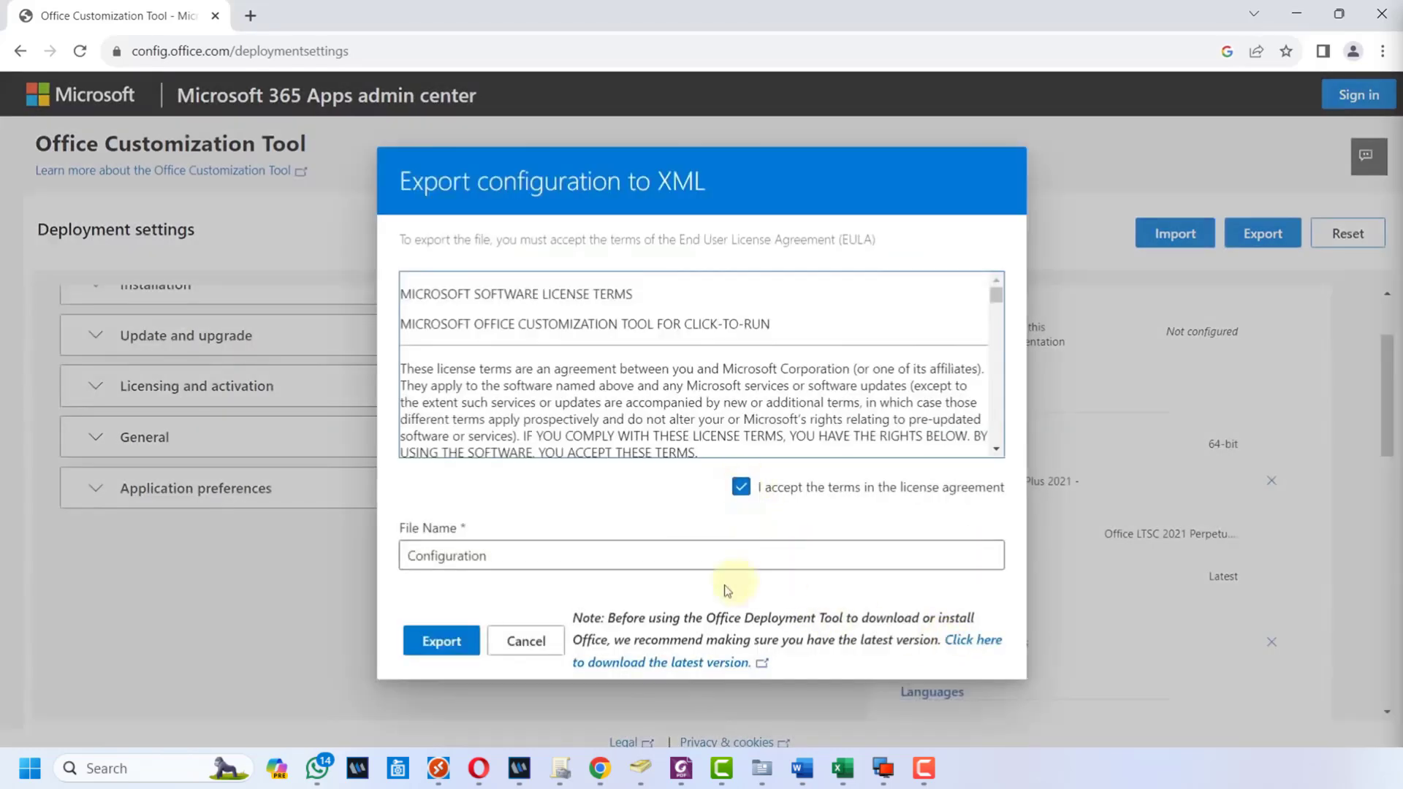
{"action": "left_click", "coordinate": [442, 640]}
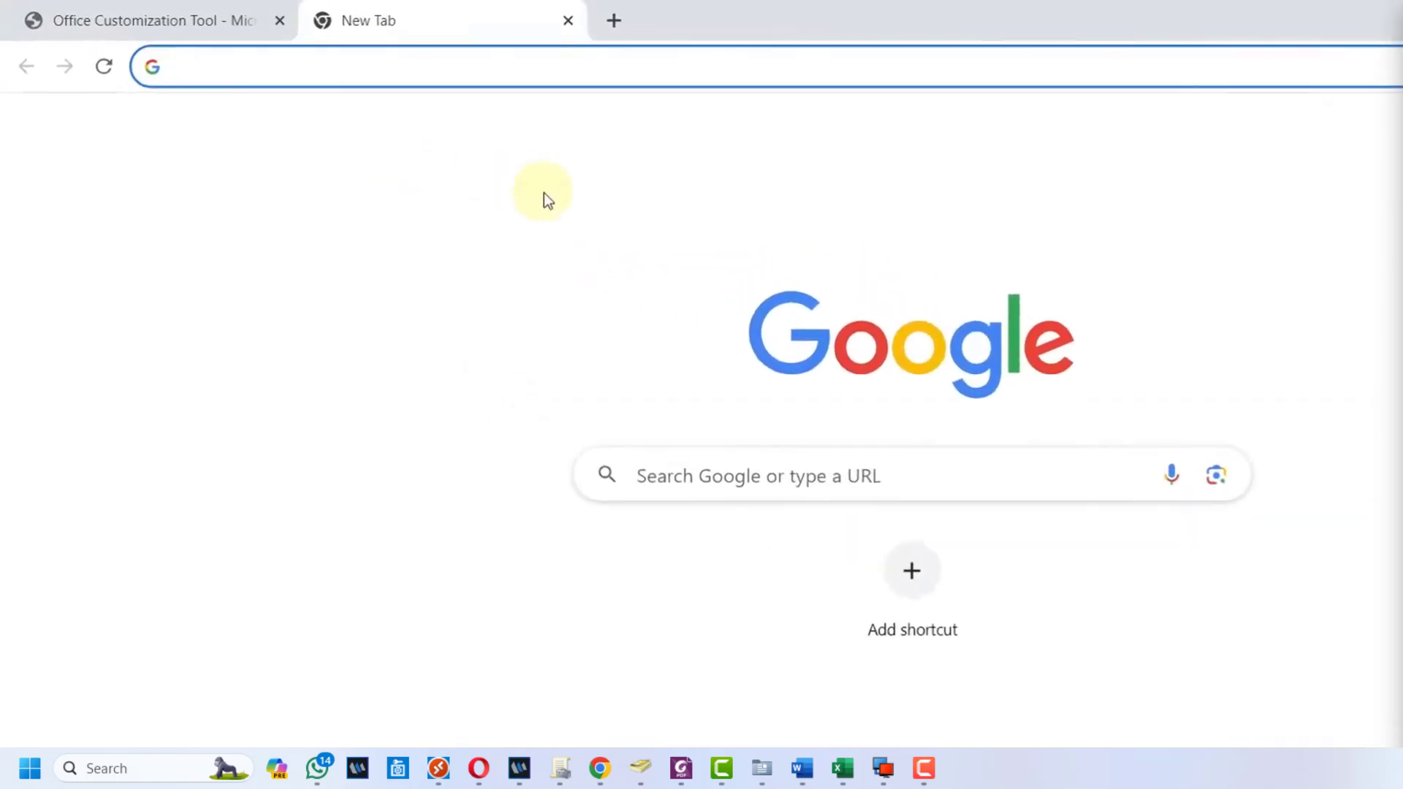
- Search Google for 'office deployment tool'
{"action": "type", "text": "offic"}
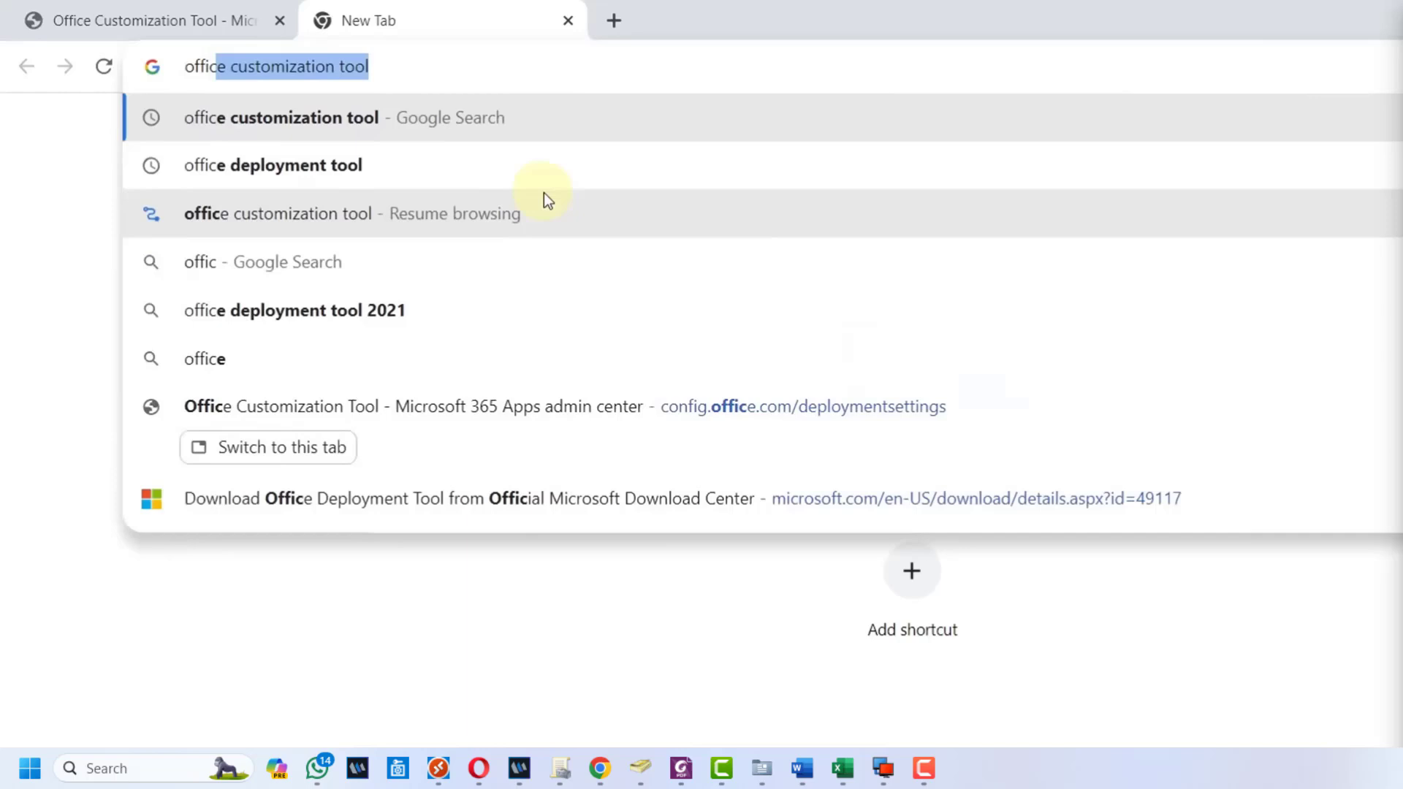
{"action": "type", "text": "e deploy"}
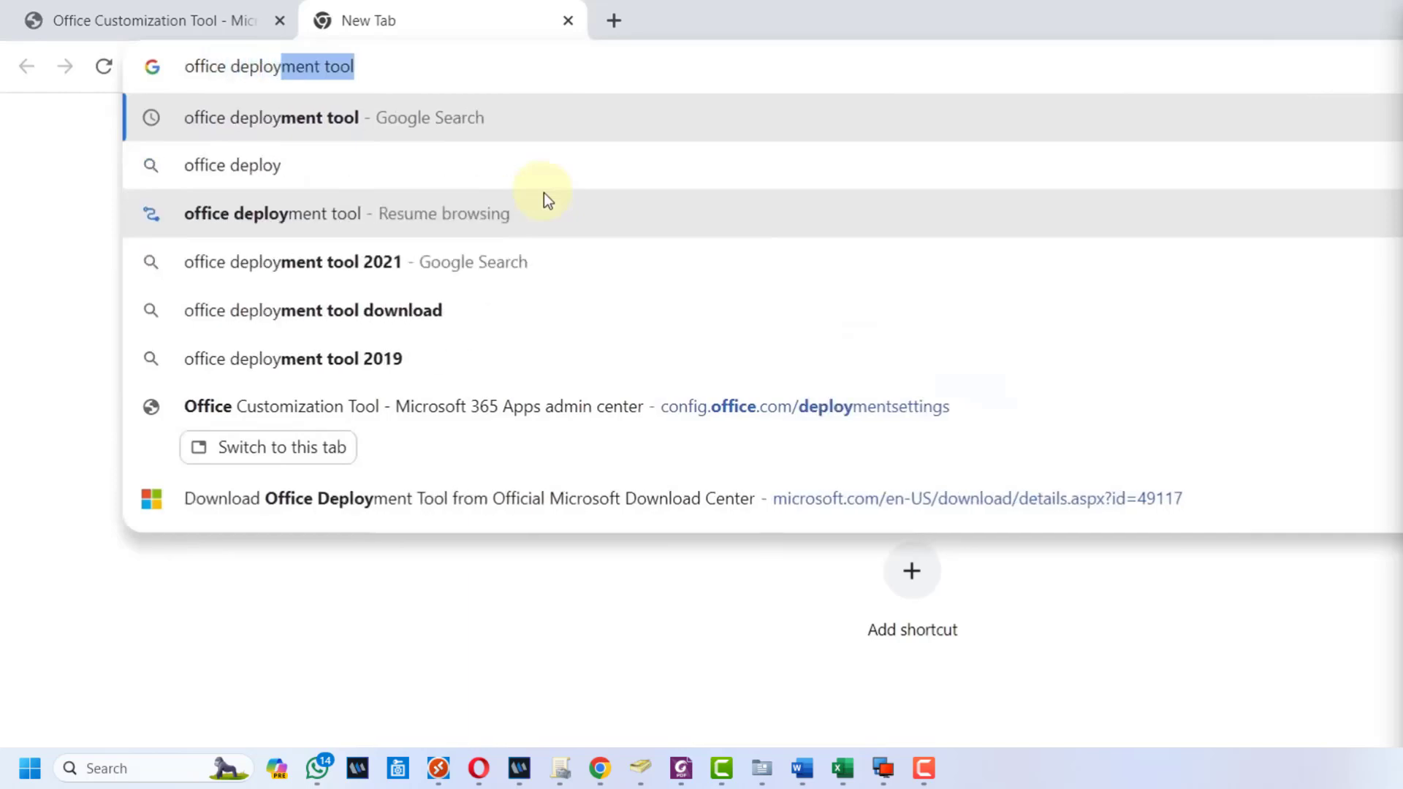
{"action": "type", "text": "ment tool"}
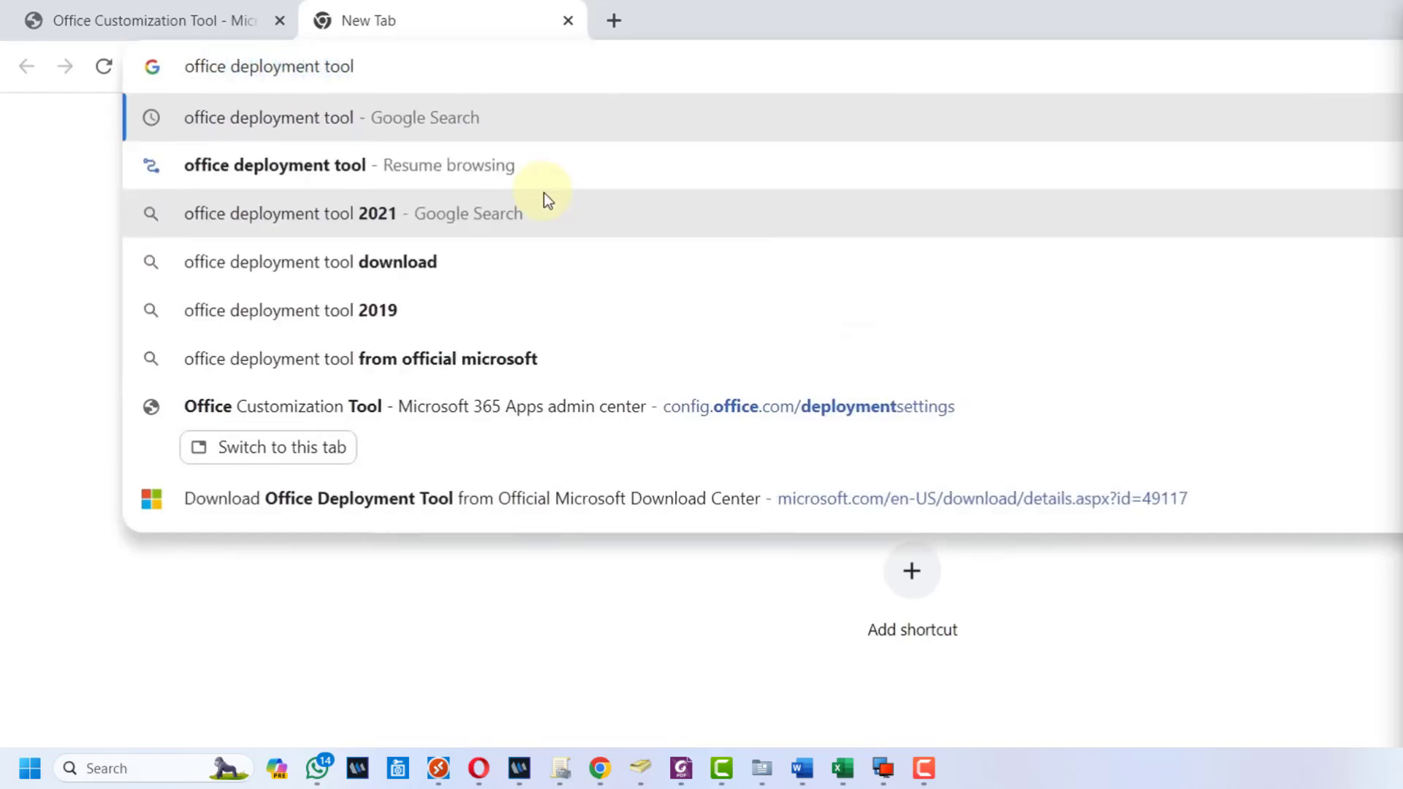
{"action": "key", "text": "Return"}
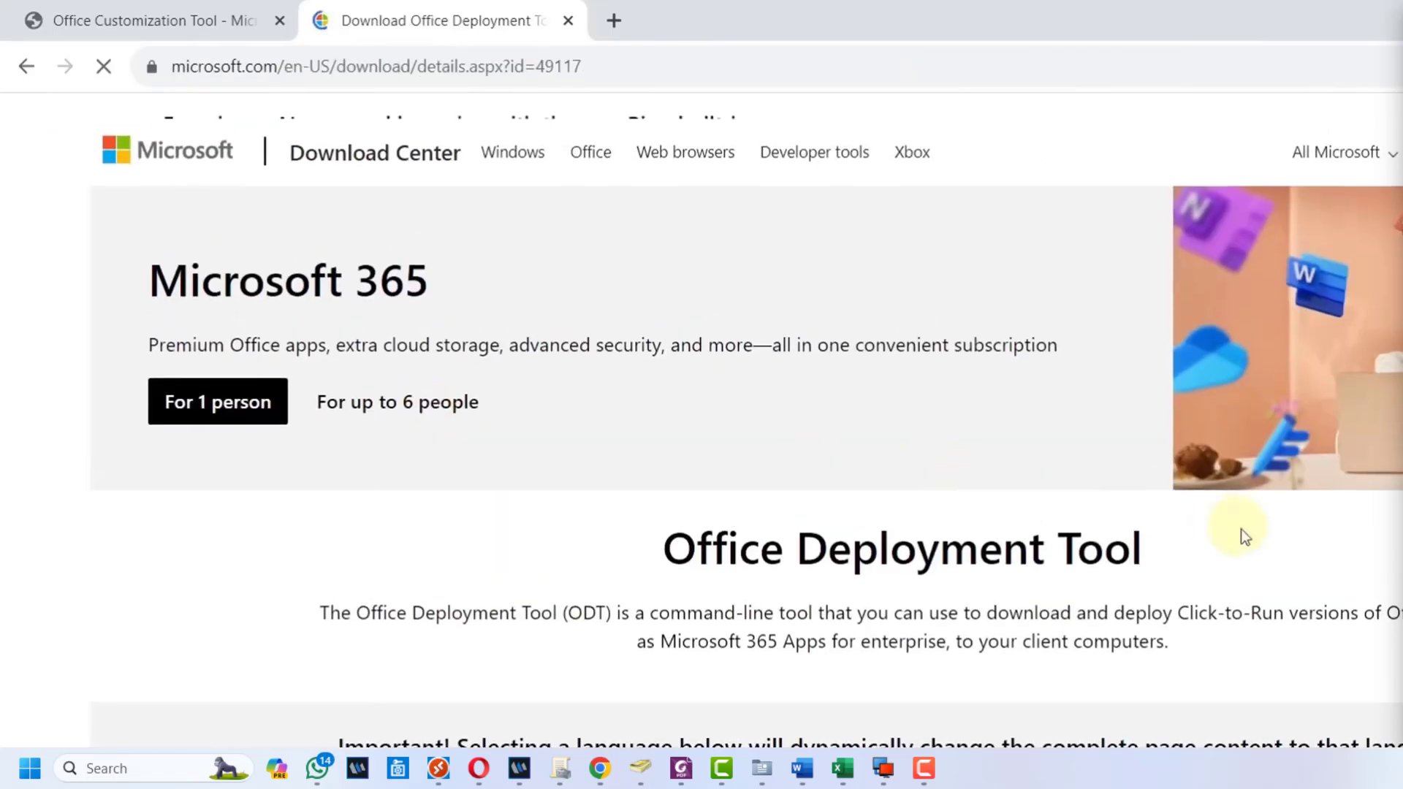
- Download officedeploymenttool_16626-20148.exe and show it in its Downloads folder
{"action": "scroll", "coordinate": [1264, 544], "scroll_direction": "down", "scroll_amount": 3}
{"action": "scroll", "coordinate": [1283, 556], "scroll_direction": "down", "scroll_amount": 2}
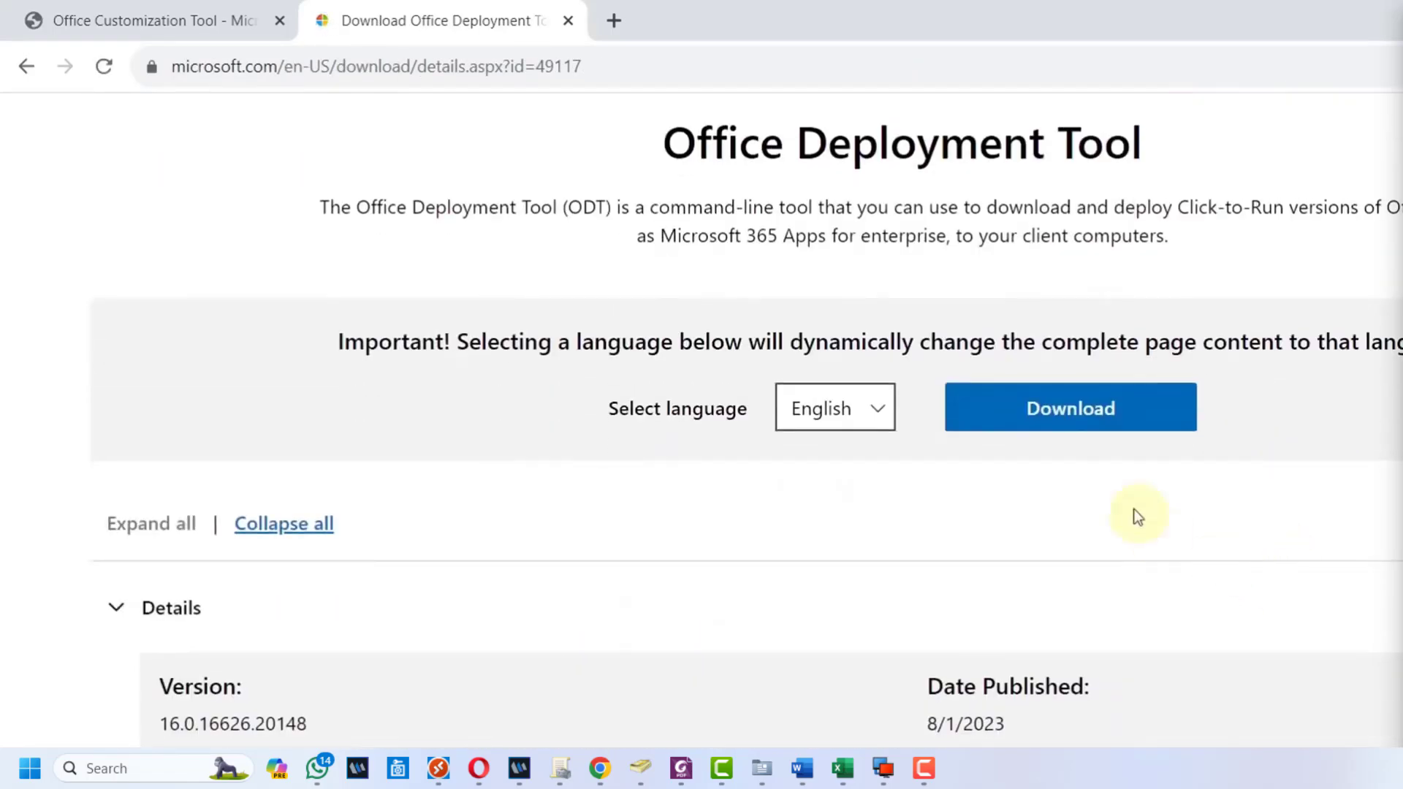
{"action": "left_click", "coordinate": [1130, 411]}
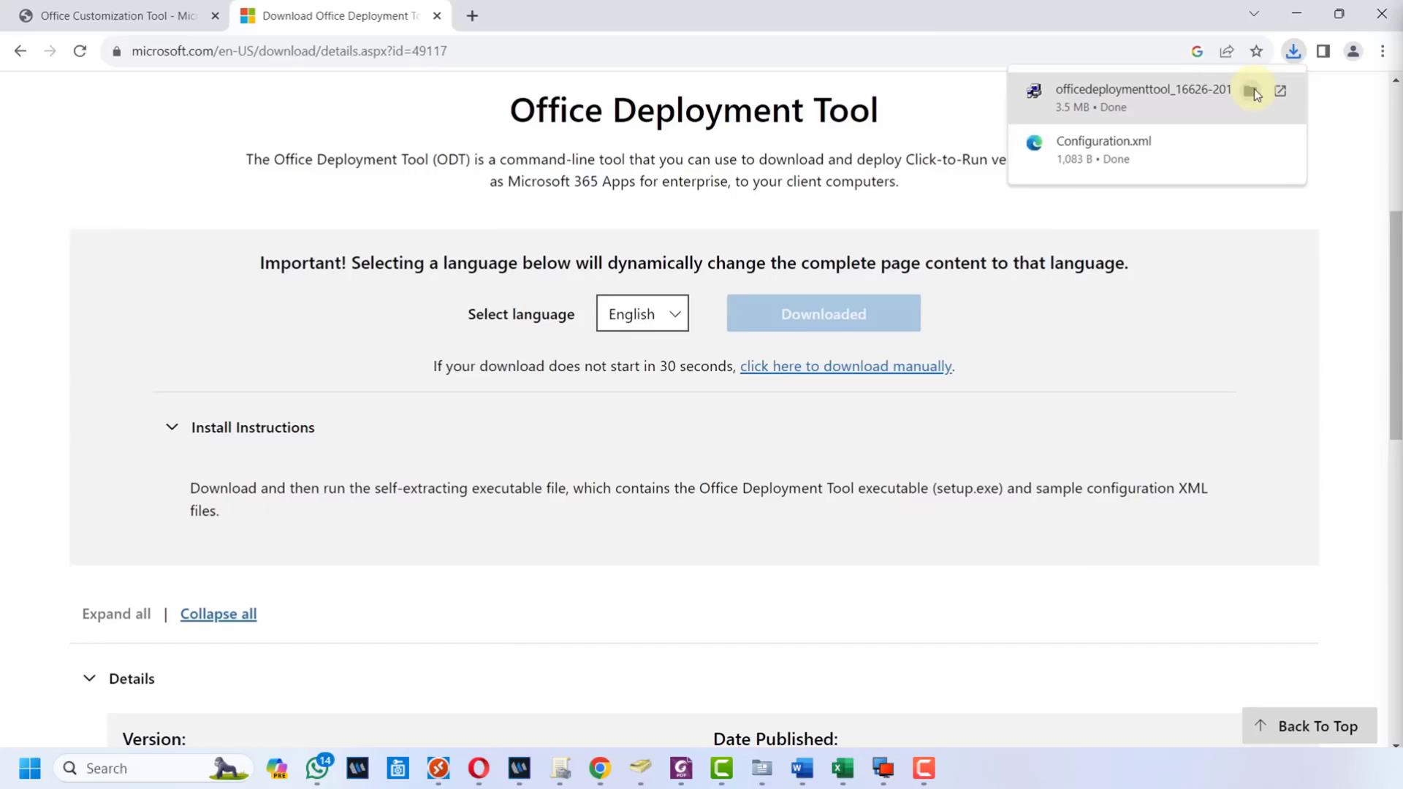
{"action": "left_click", "coordinate": [1252, 91]}
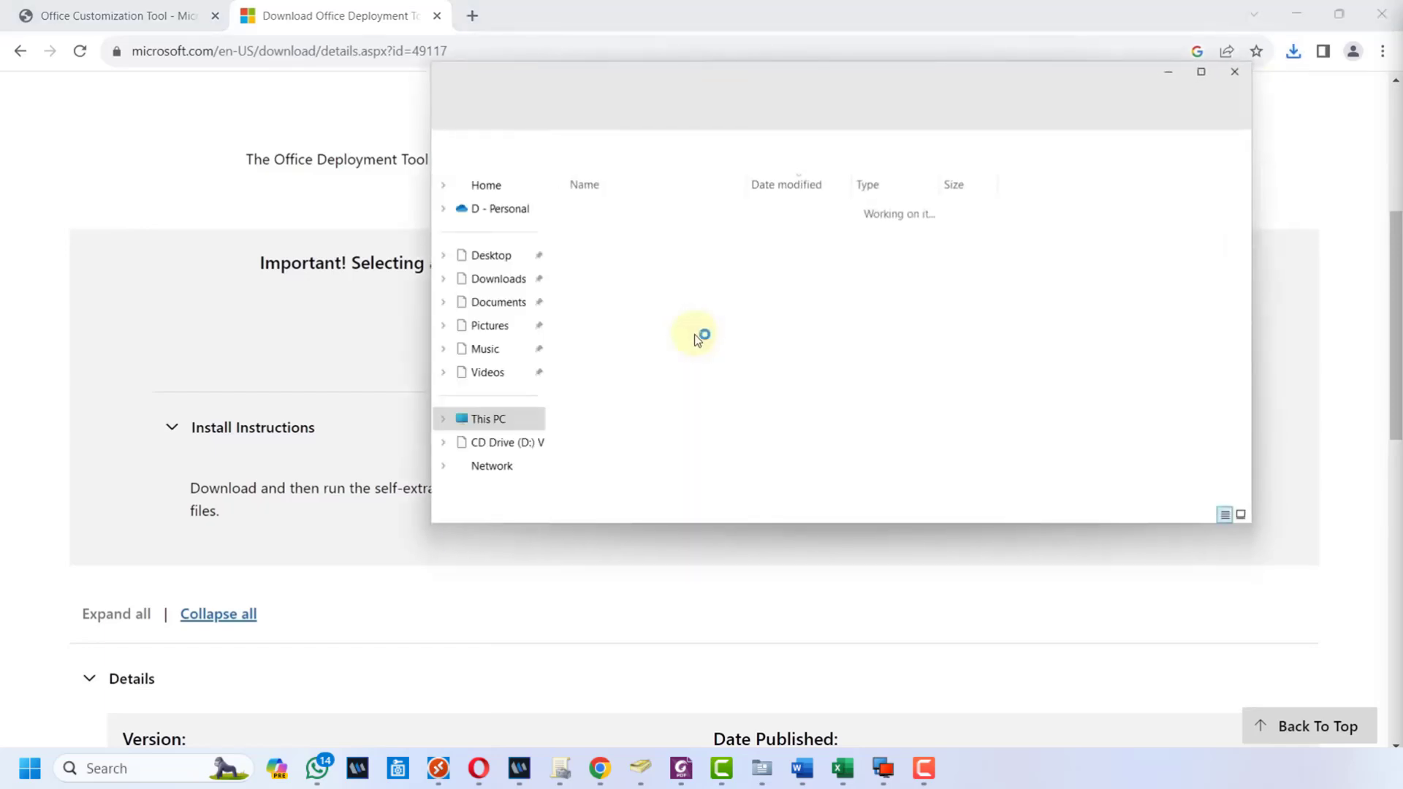
- Create a new folder named 'Office 2021' in Downloads
{"action": "left_click", "coordinate": [1298, 13]}
{"action": "right_click", "coordinate": [541, 414]}
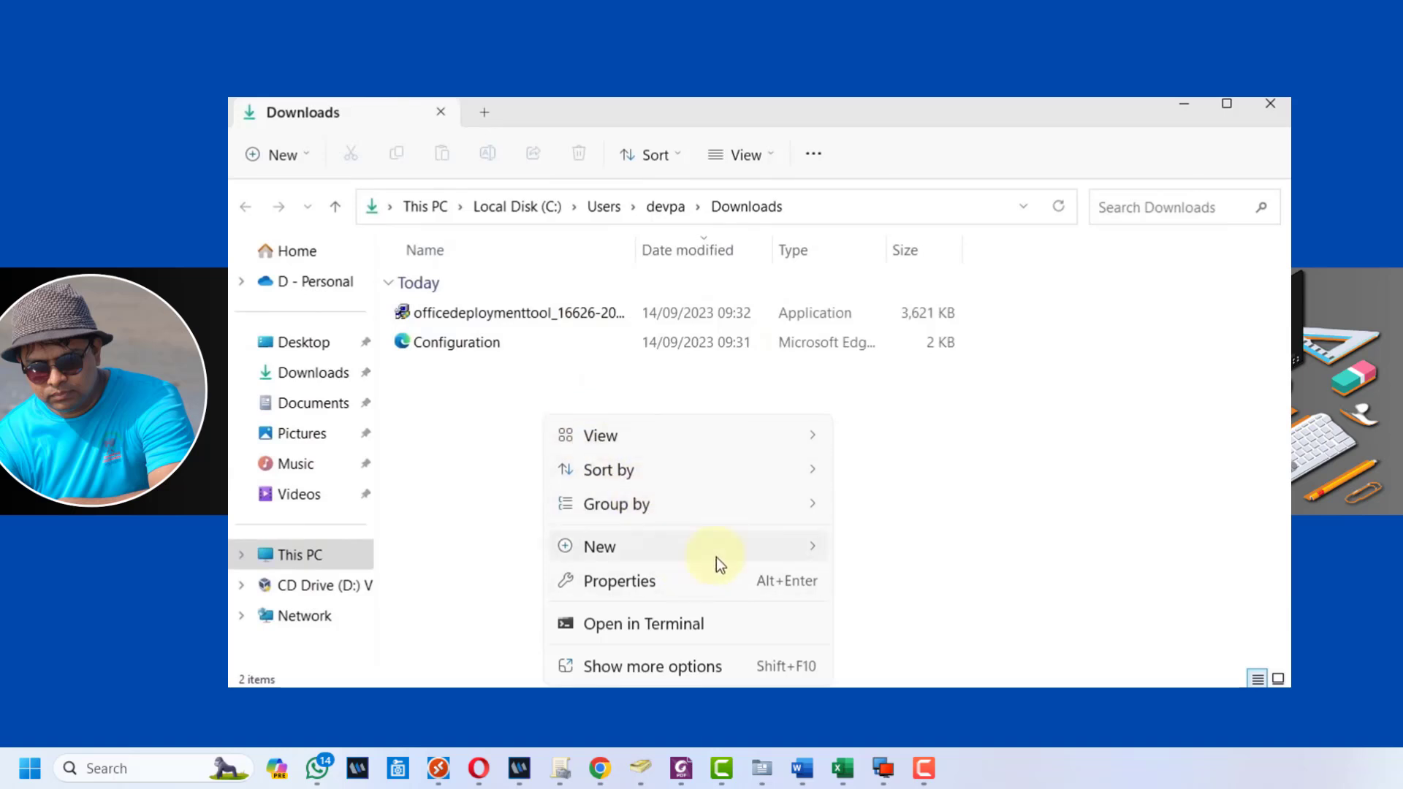
{"action": "mouse_move", "coordinate": [716, 557]}
{"action": "left_click", "coordinate": [886, 548]}
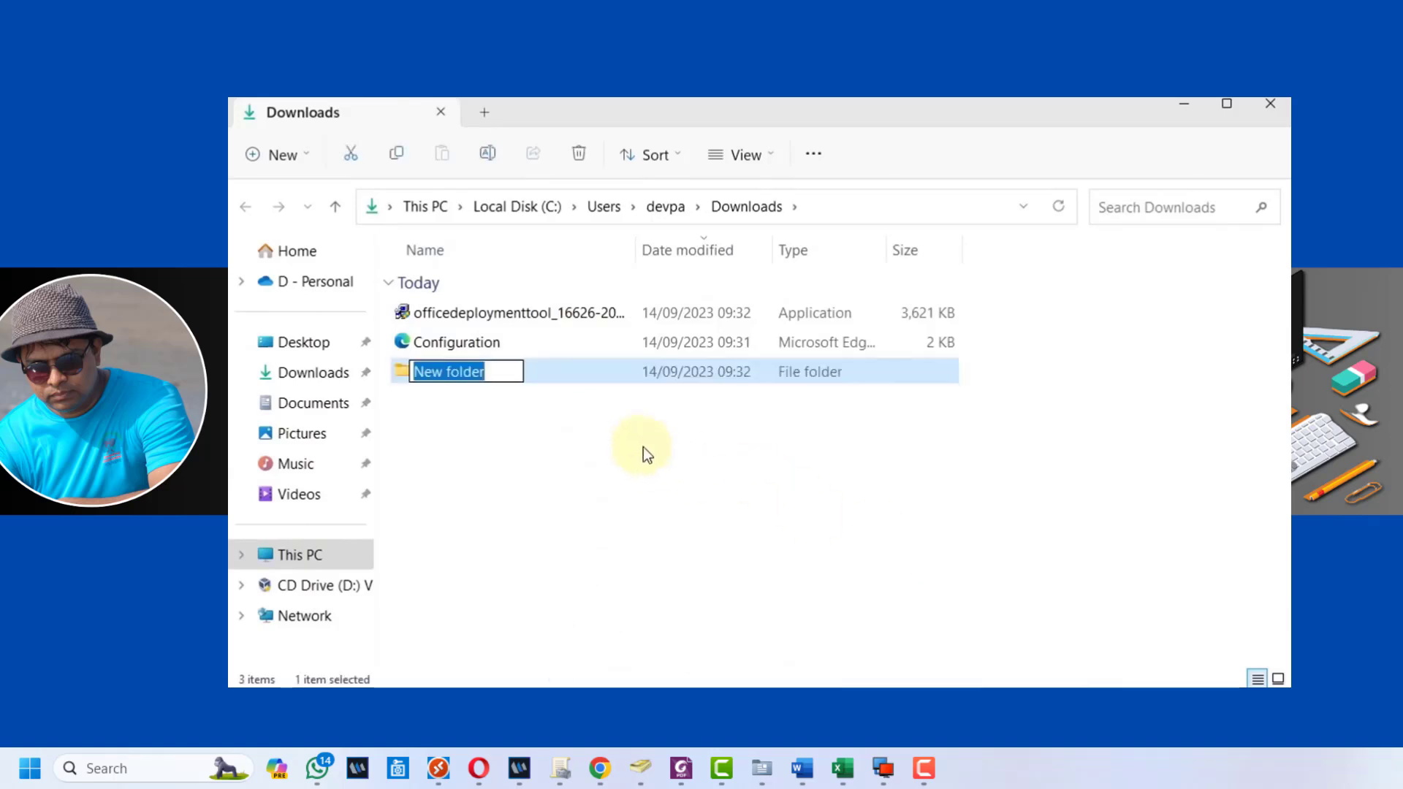
{"action": "type", "text": "Of"}
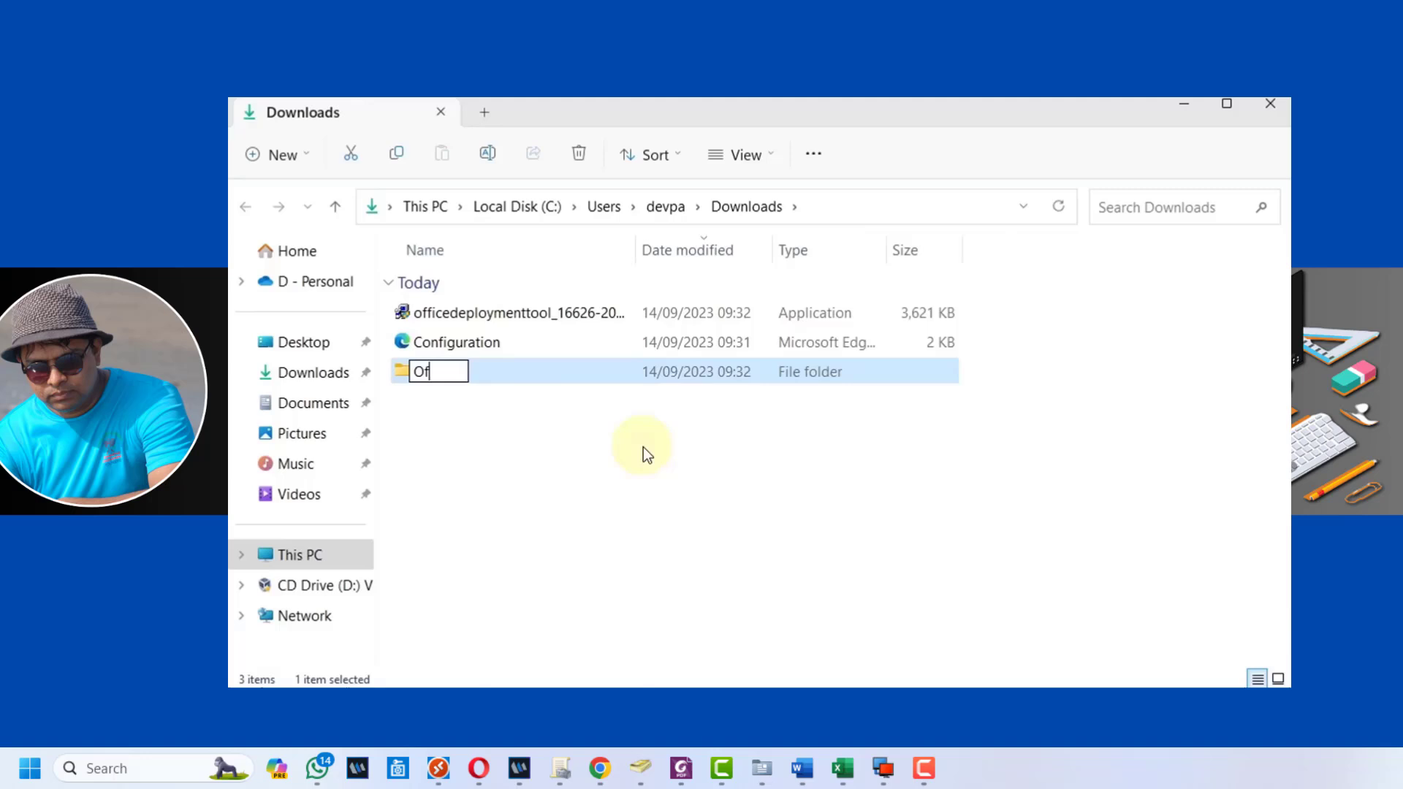
{"action": "type", "text": "fice 20"}
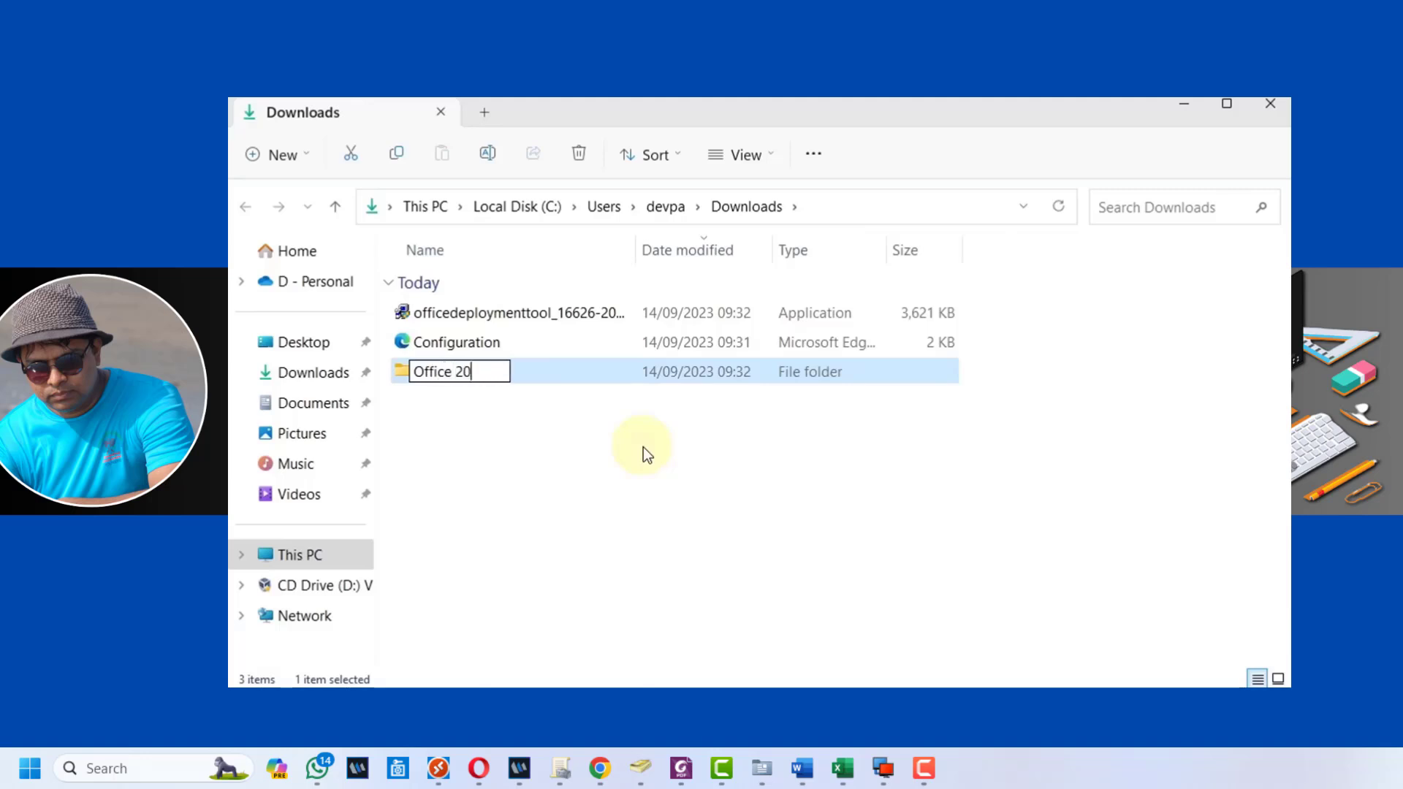
{"action": "type", "text": "21"}
{"action": "key", "text": "Return"}
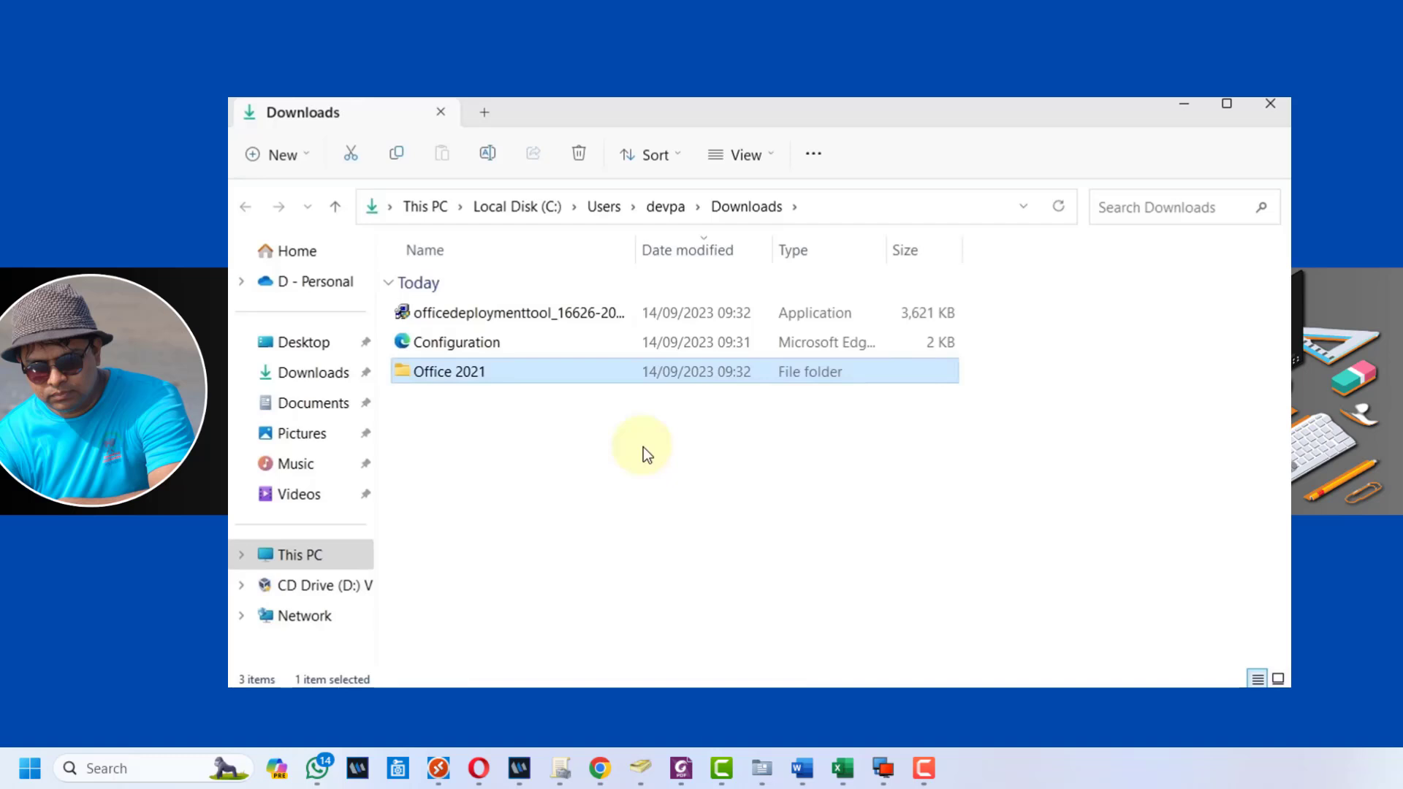
- Select the deployment tool and Configuration file and bring up their context menu
{"action": "left_click", "coordinate": [503, 313]}
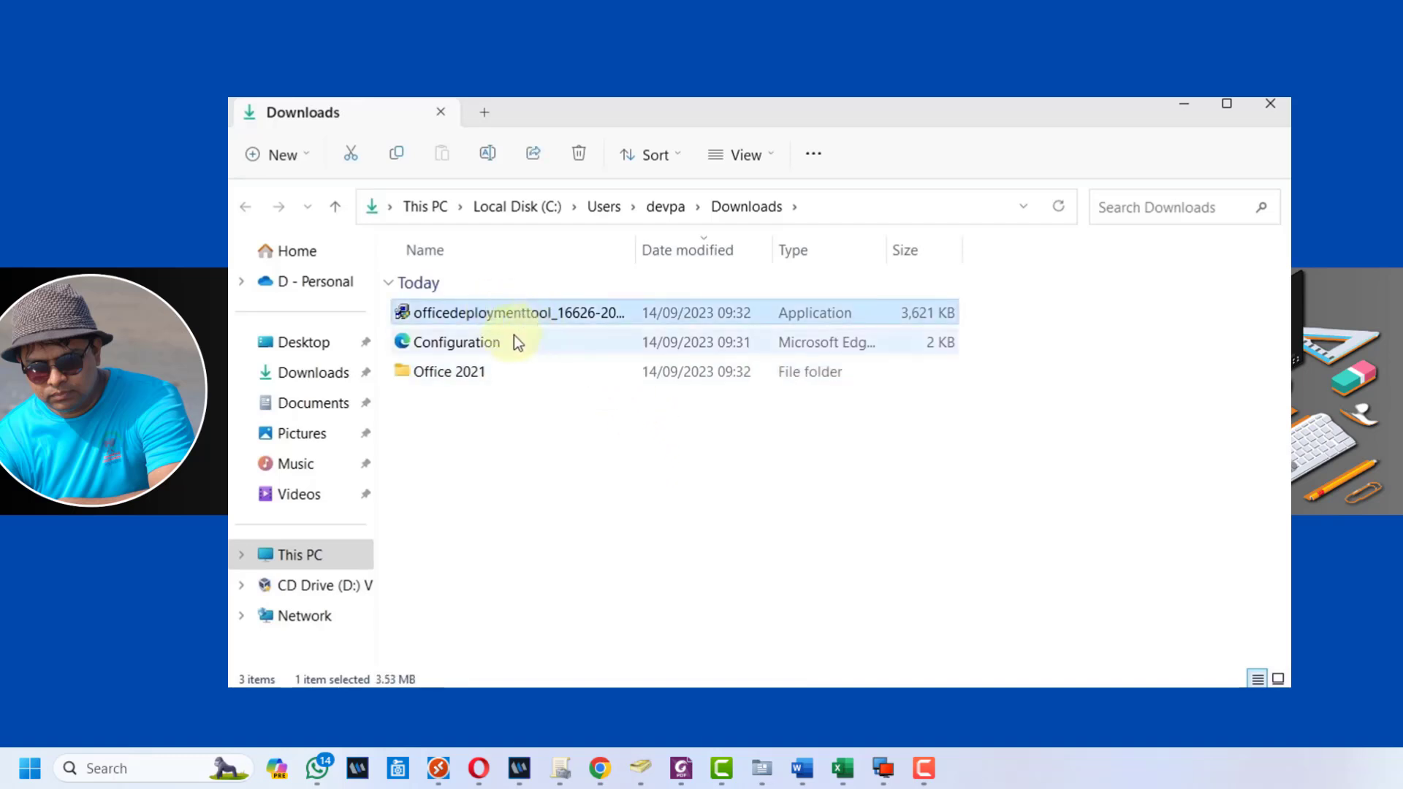
{"action": "left_click", "coordinate": [484, 343], "text": "ctrl"}
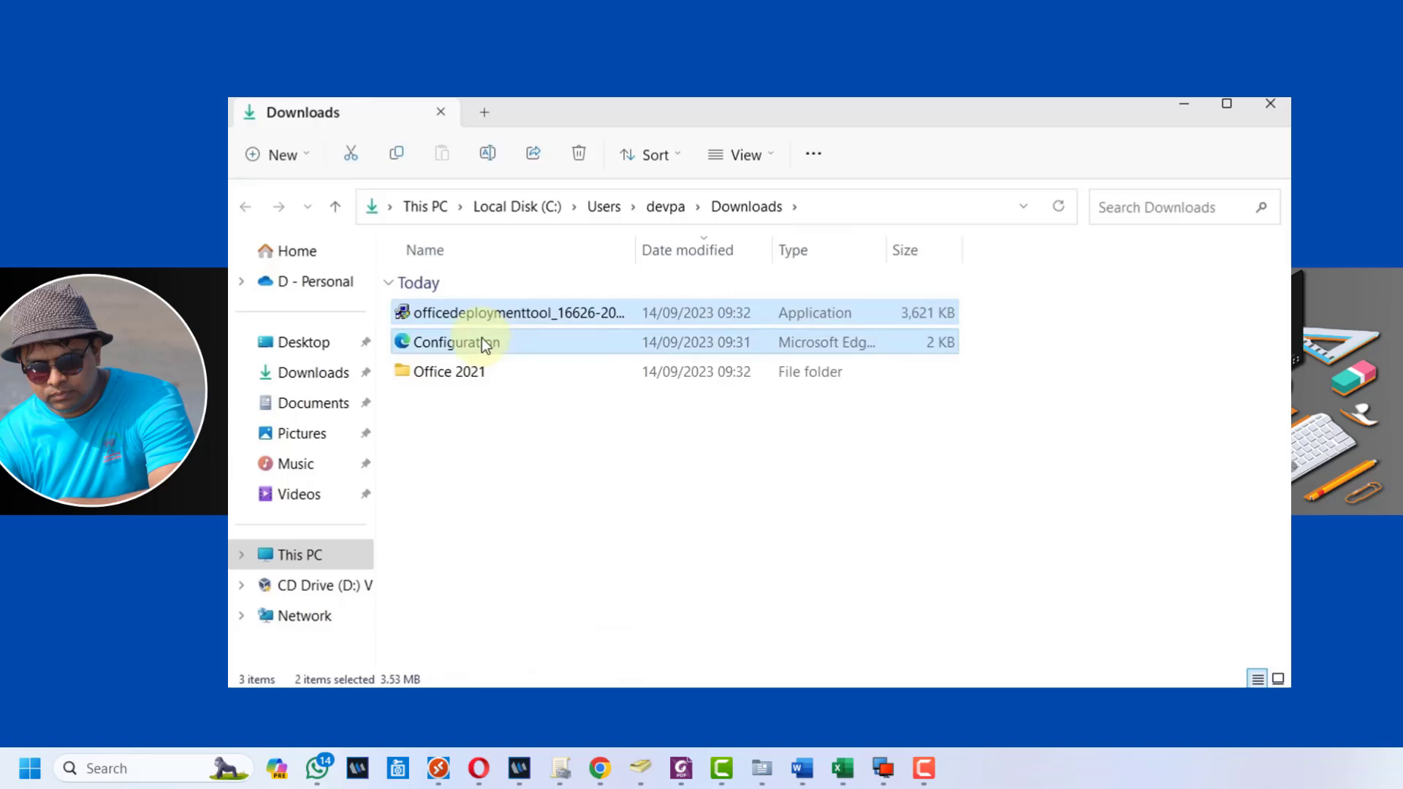
{"action": "right_click", "coordinate": [481, 337]}
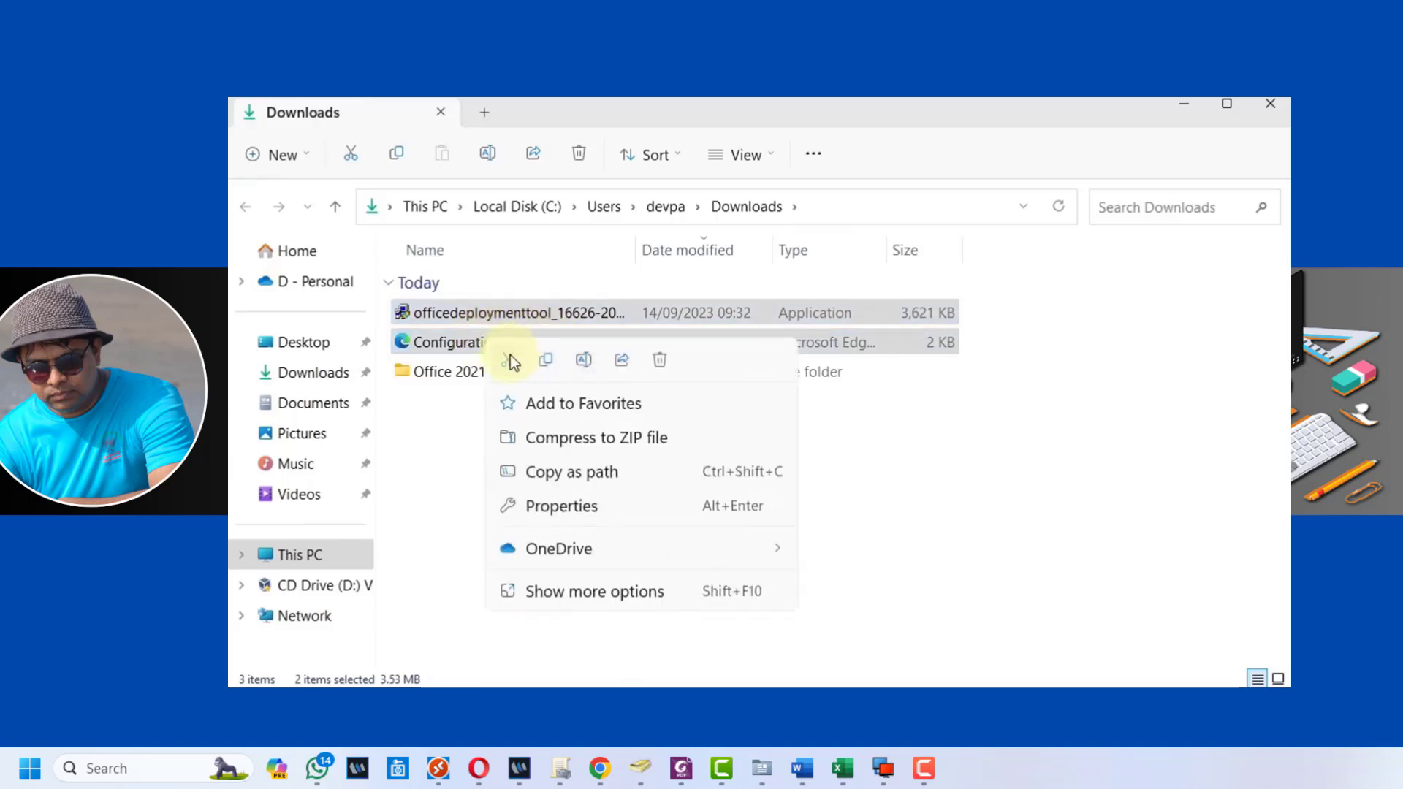
- Cut the two downloaded files and paste them into the Office 2021 folder
{"action": "left_click", "coordinate": [510, 355]}
{"action": "double_click", "coordinate": [467, 371]}
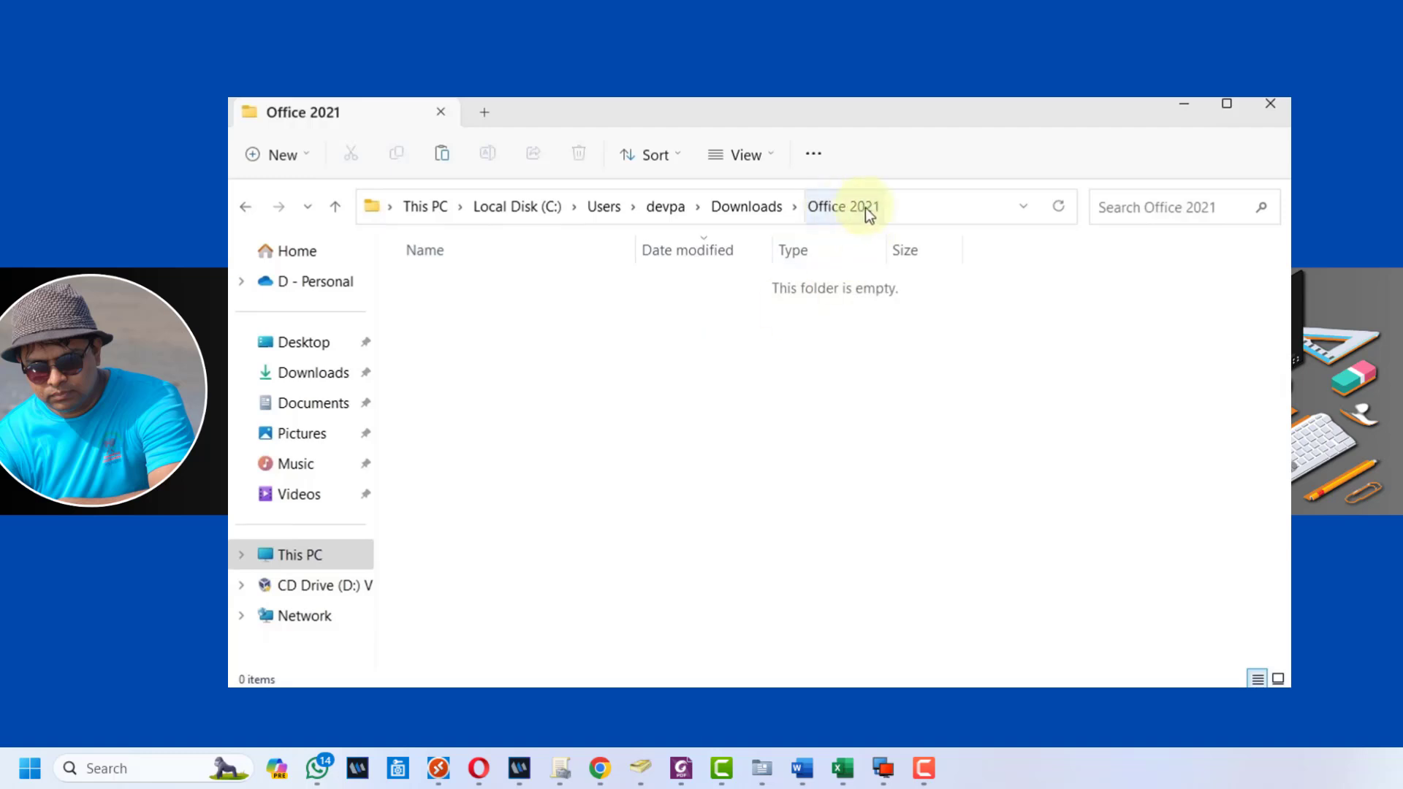
{"action": "right_click", "coordinate": [580, 363]}
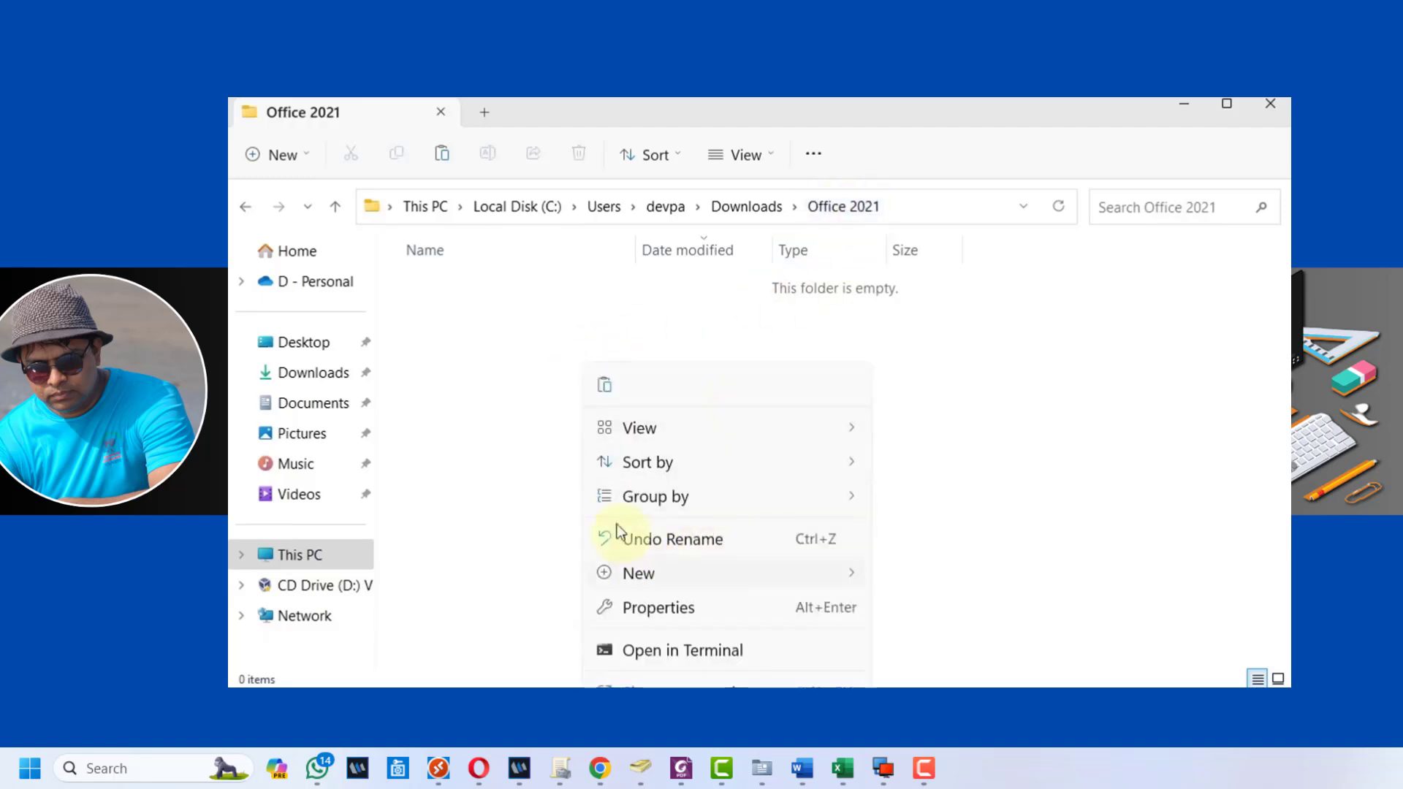
{"action": "left_click", "coordinate": [605, 387]}
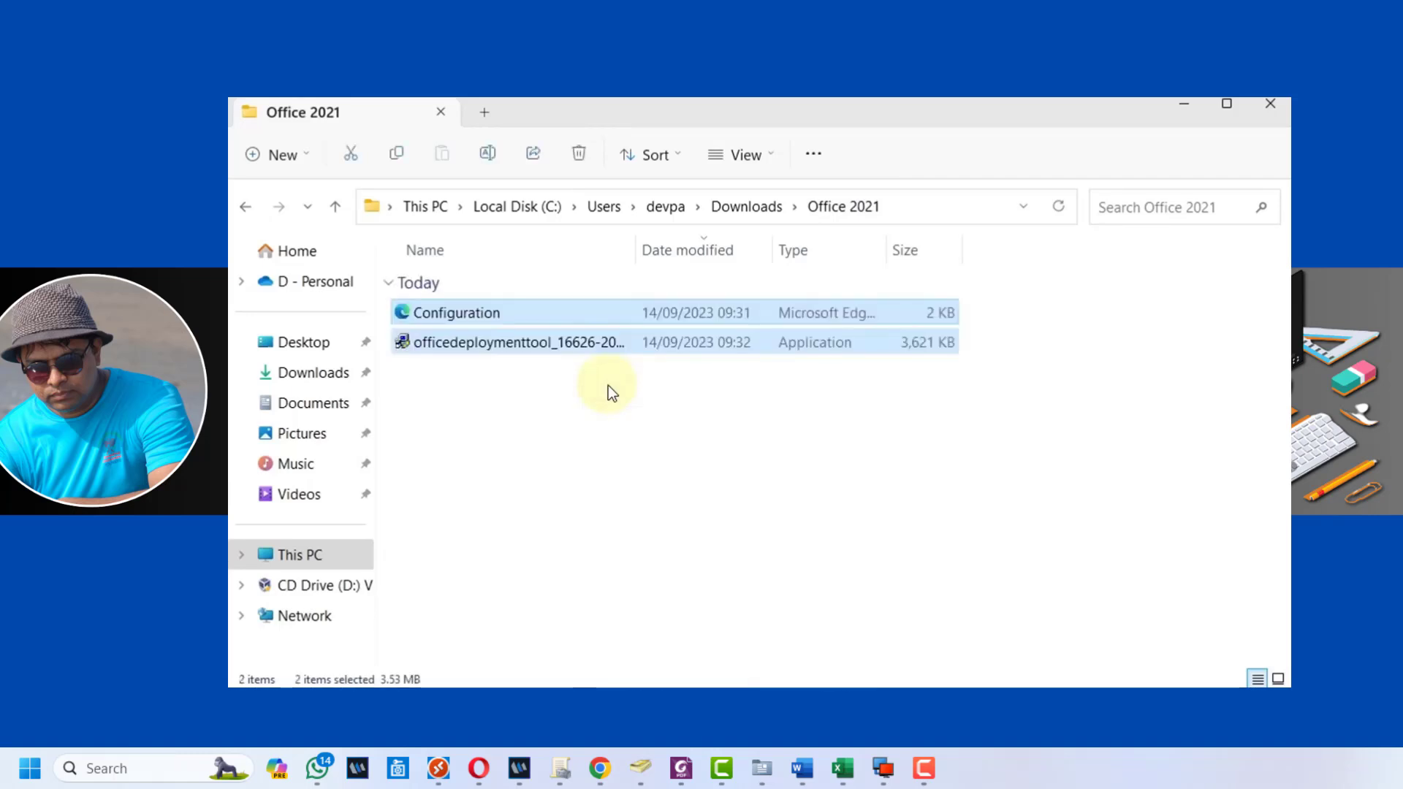
{"action": "left_click", "coordinate": [608, 384]}
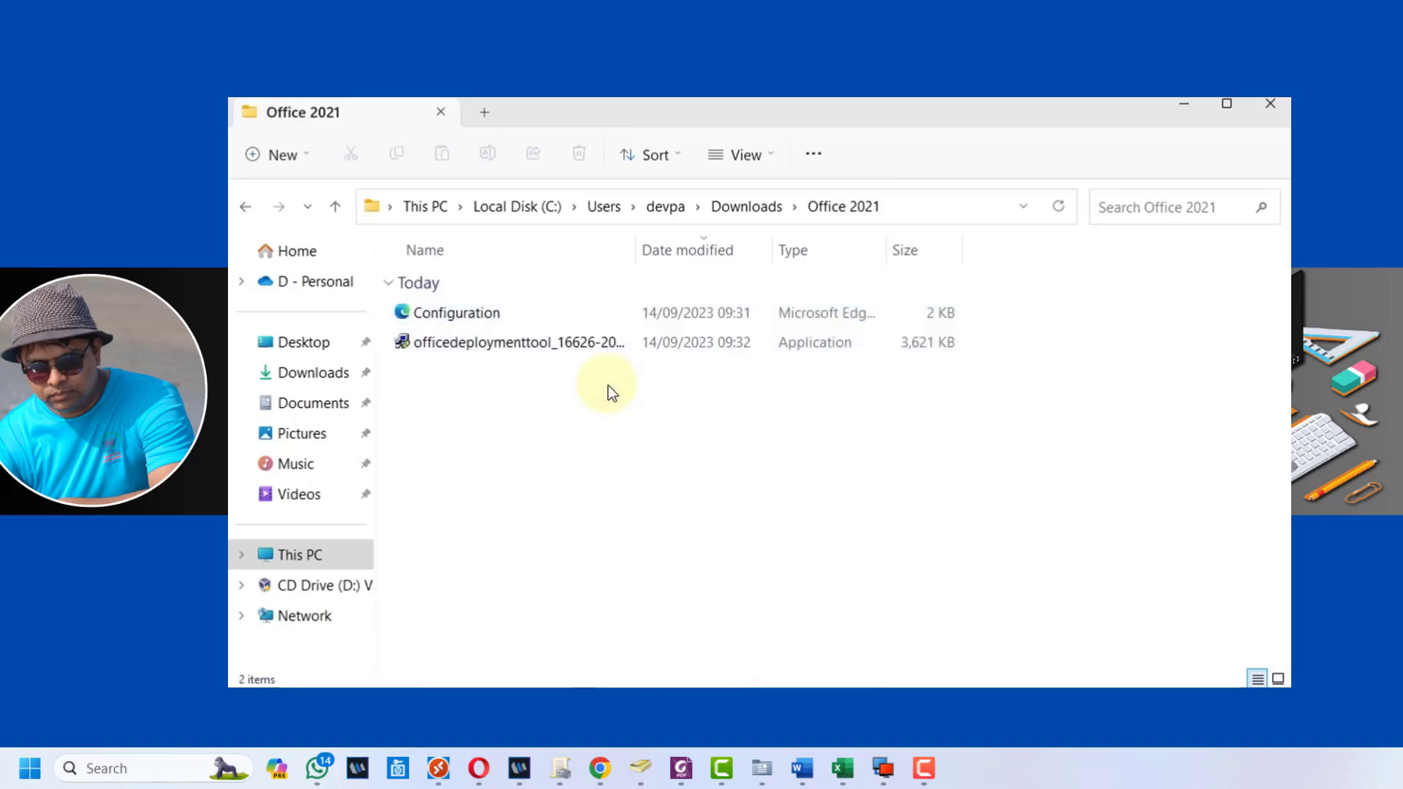
- Run the deployment tool extractor, approve UAC and accept the Microsoft license terms
{"action": "left_click", "coordinate": [462, 342]}
{"action": "right_click", "coordinate": [462, 342]}
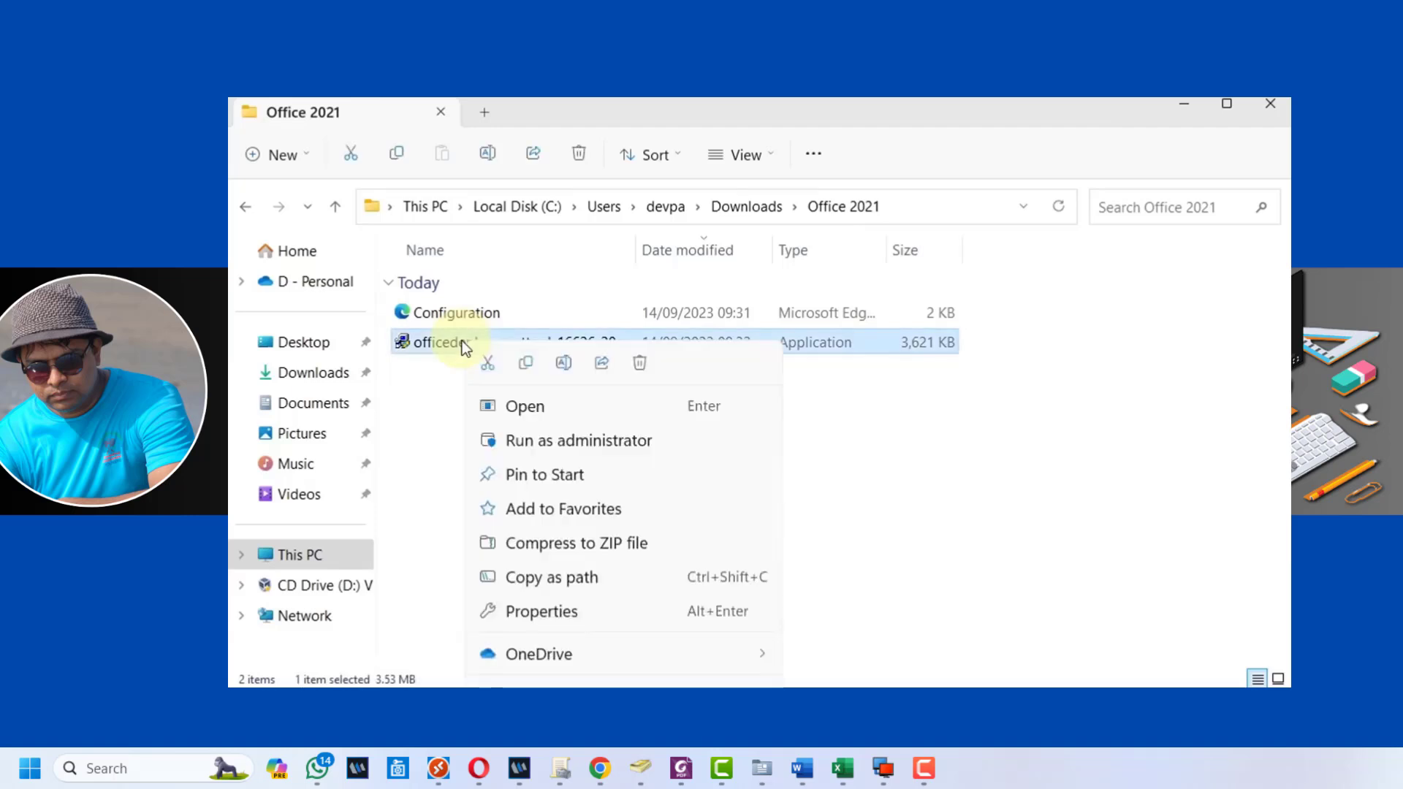
{"action": "left_click", "coordinate": [536, 439]}
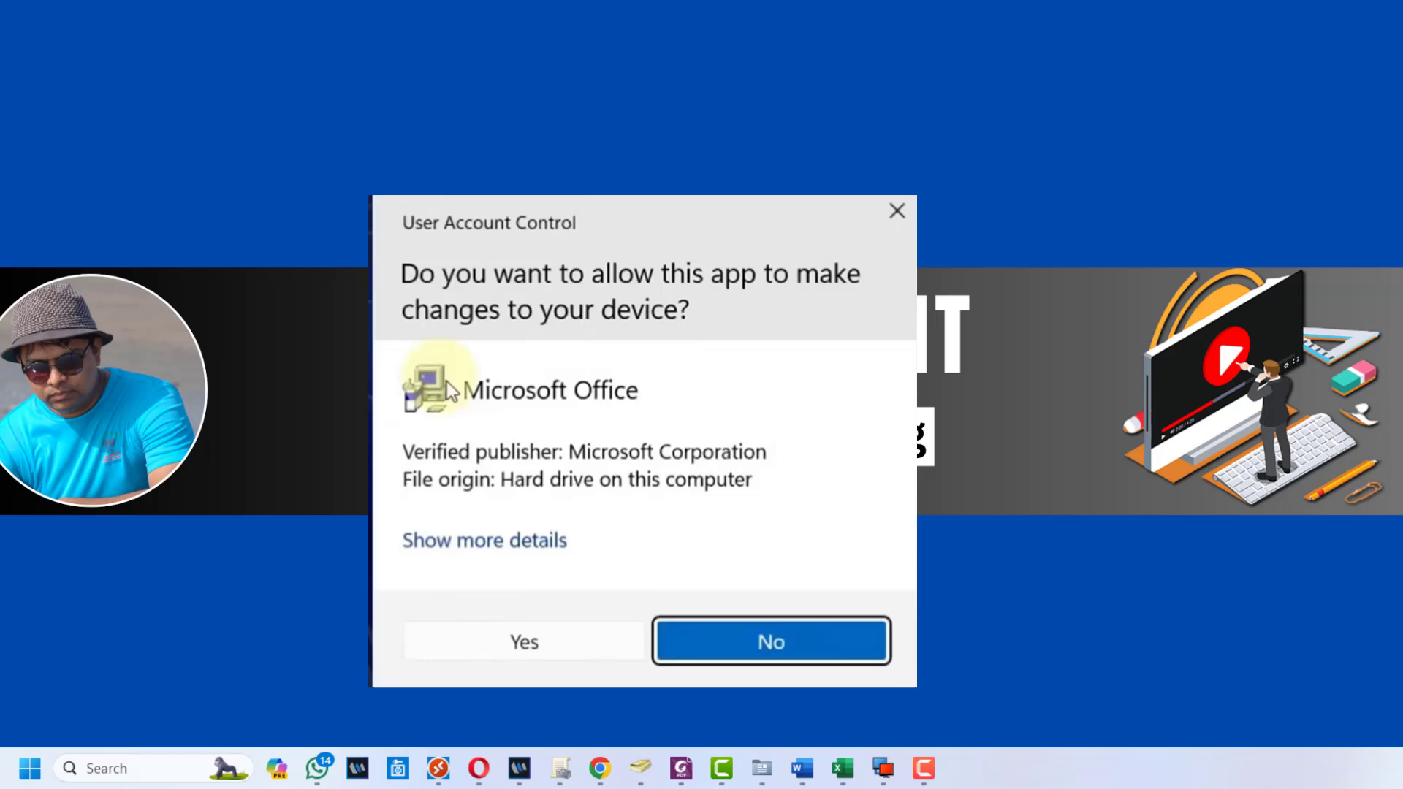
{"action": "left_click", "coordinate": [563, 630]}
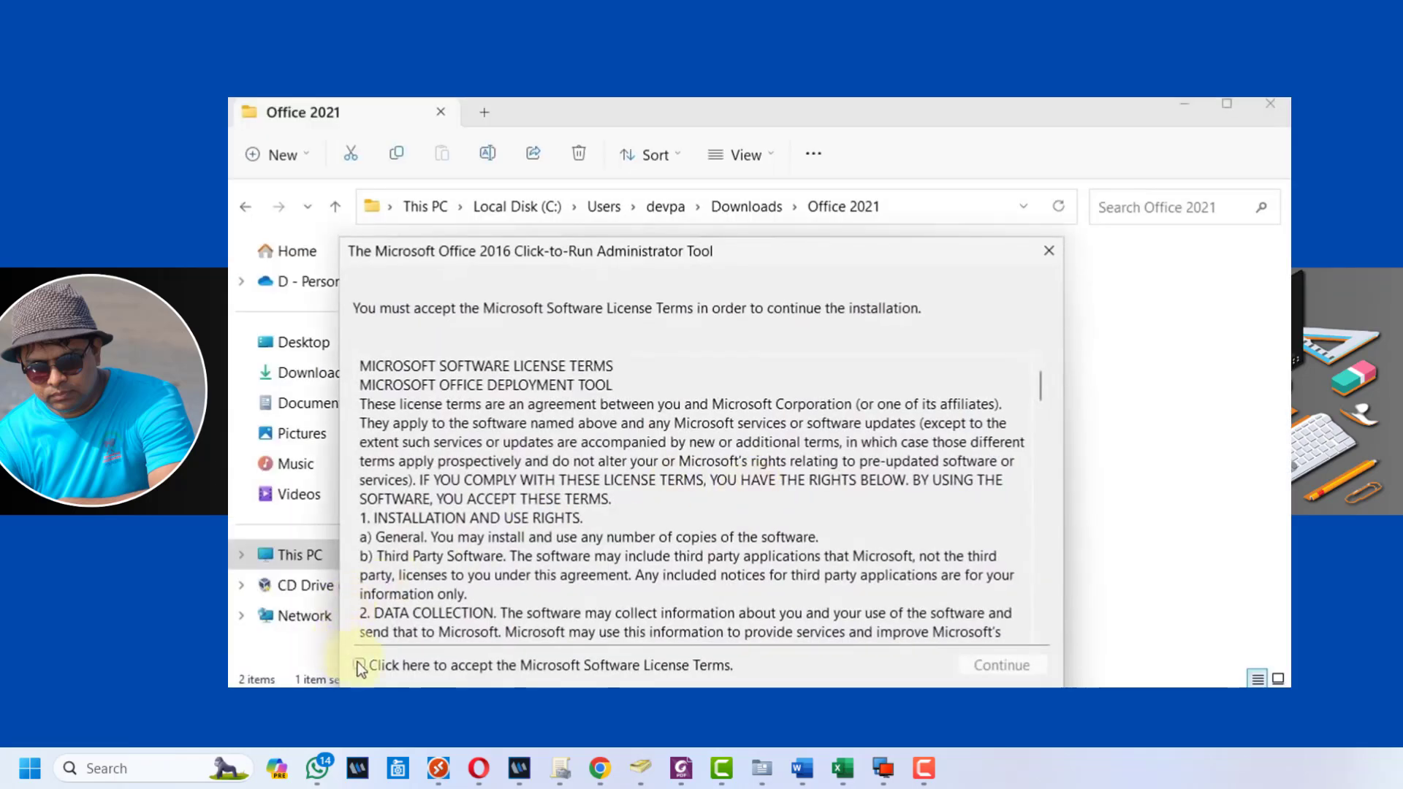
{"action": "left_click", "coordinate": [359, 665]}
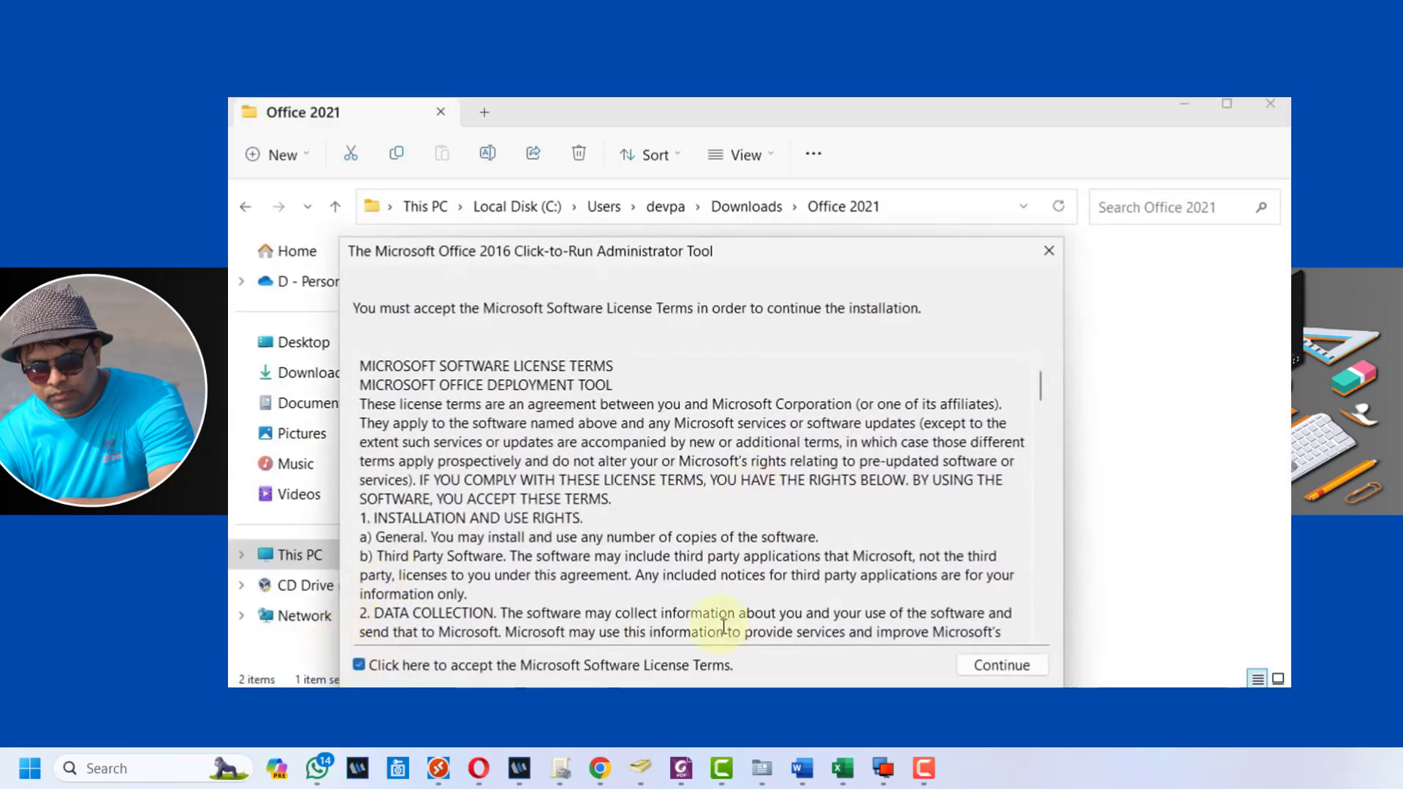
{"action": "left_click", "coordinate": [1008, 663]}
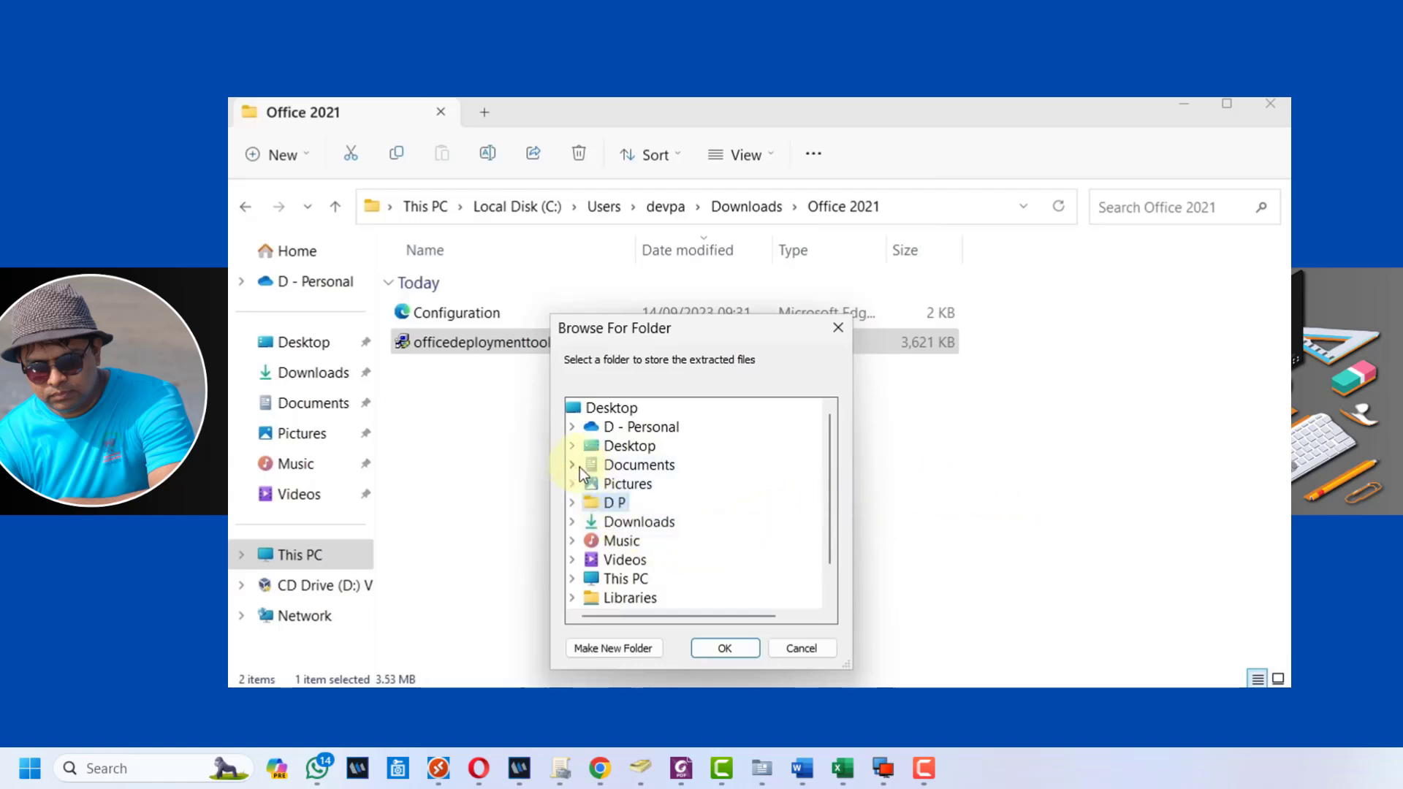
- Extract the files to Downloads > Office 2021 and dismiss the success message
{"action": "left_click", "coordinate": [572, 521]}
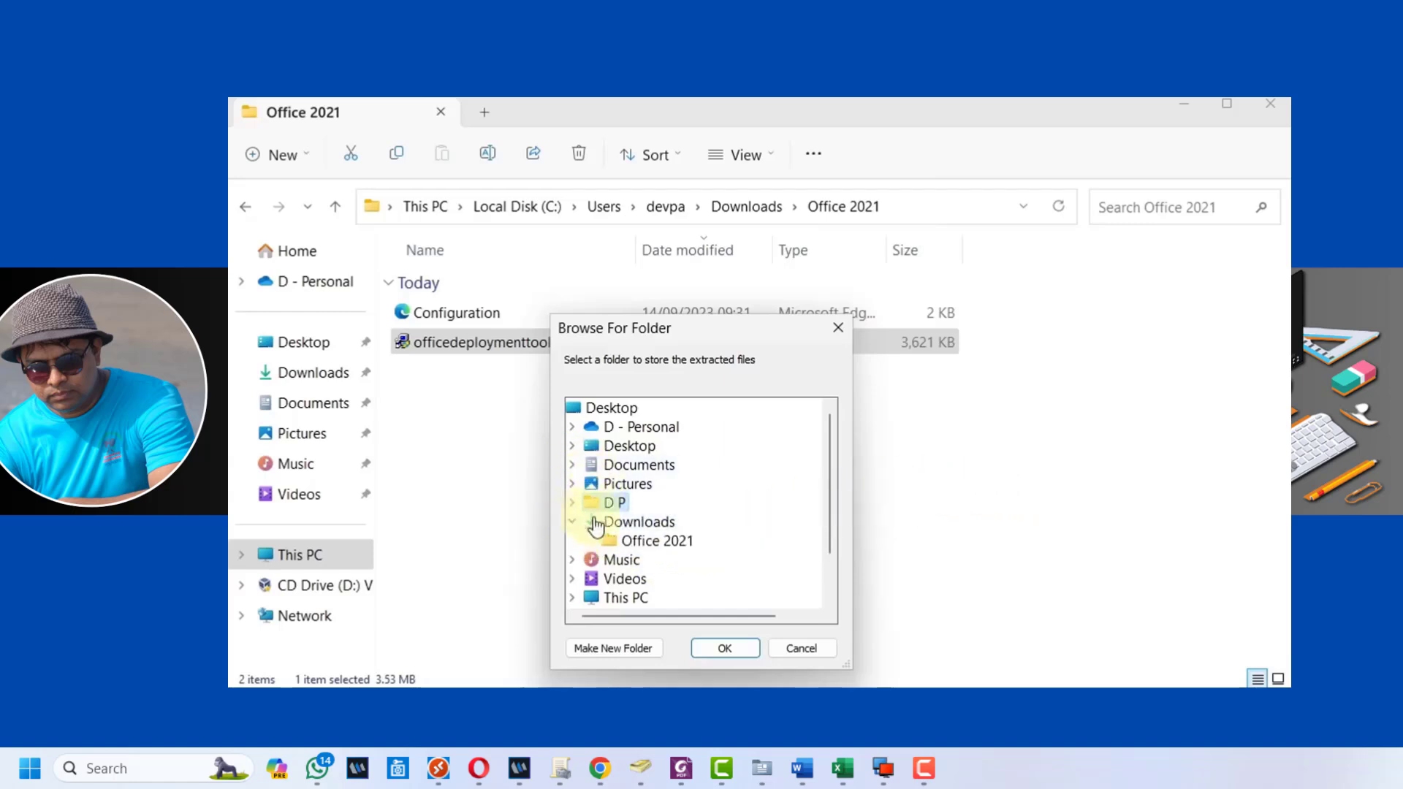
{"action": "left_click", "coordinate": [683, 540]}
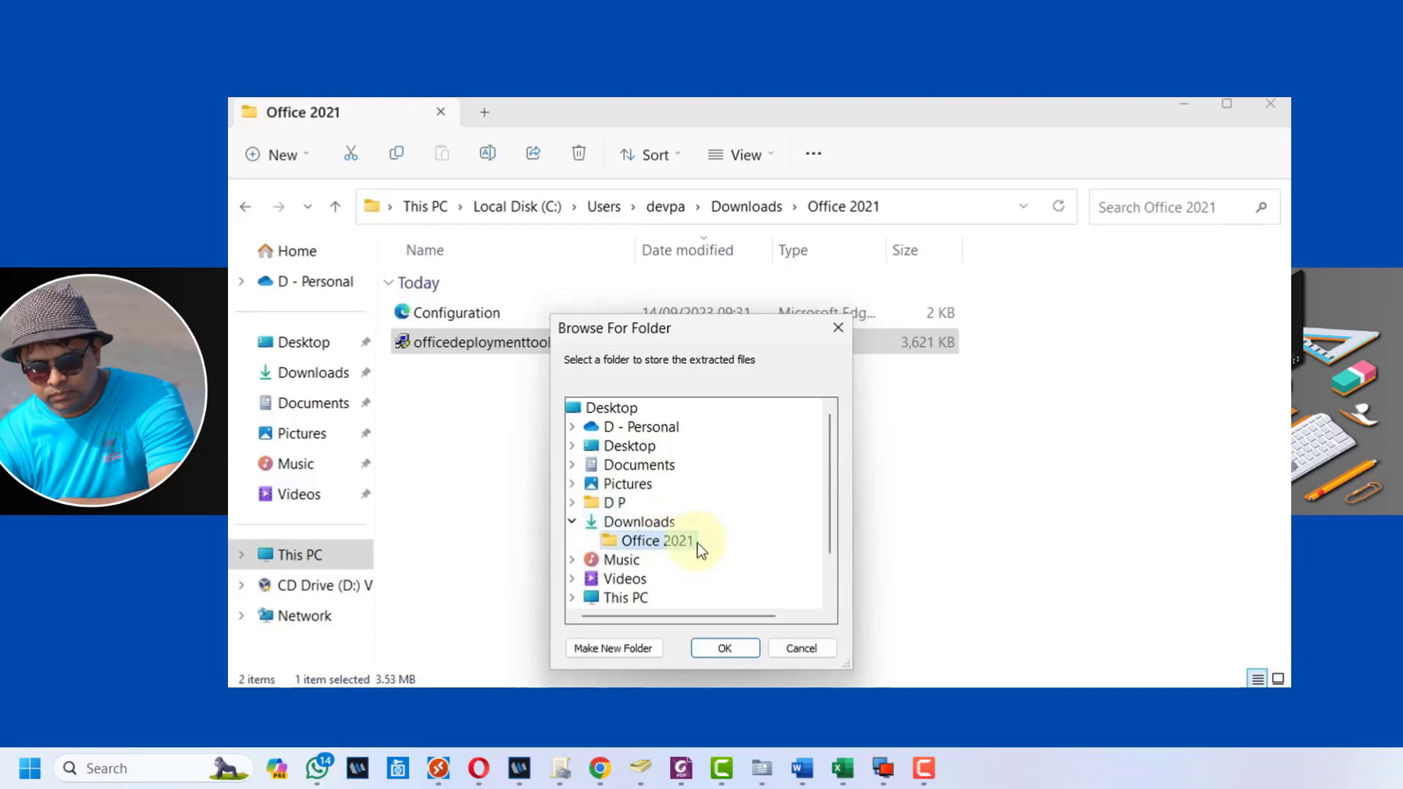
{"action": "left_click", "coordinate": [724, 649]}
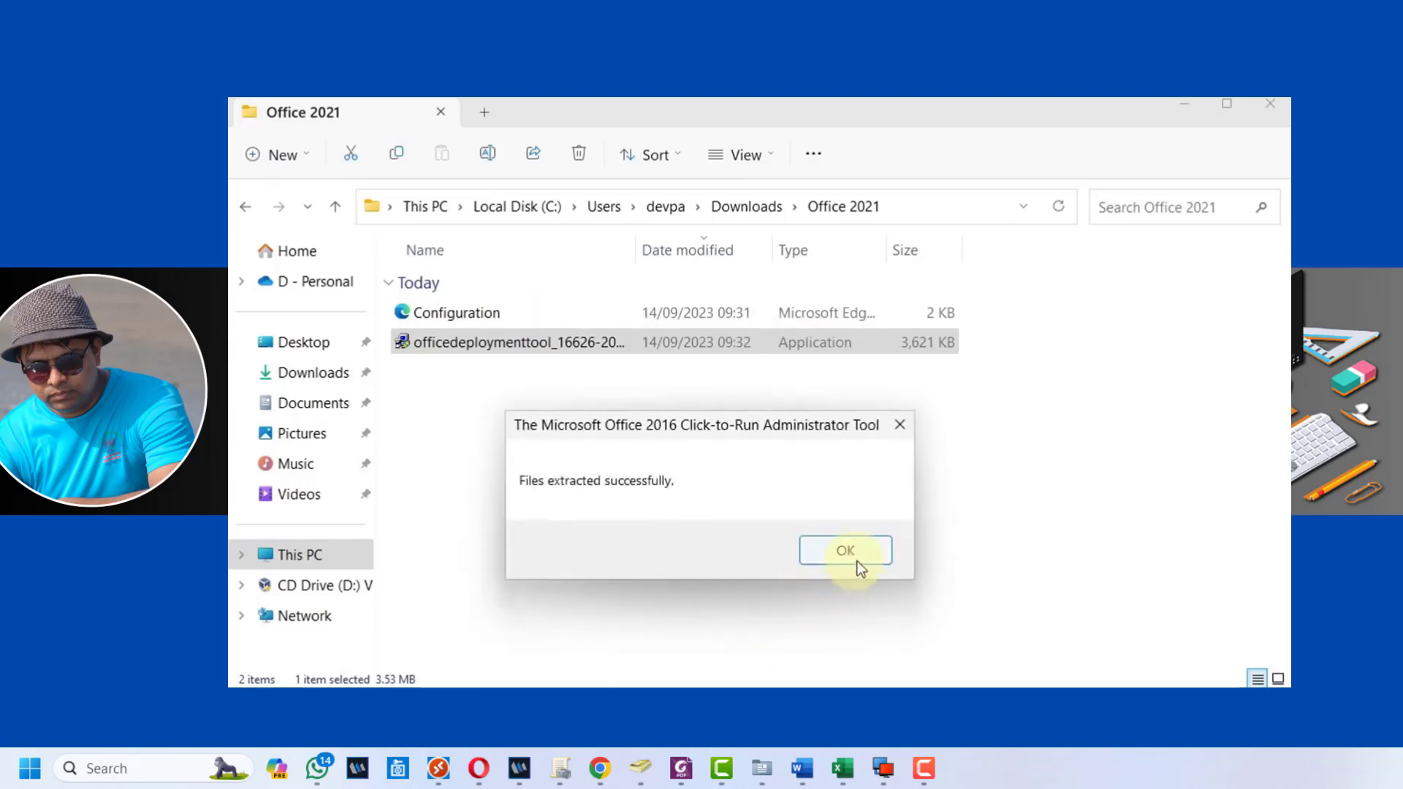
{"action": "left_click", "coordinate": [870, 551]}
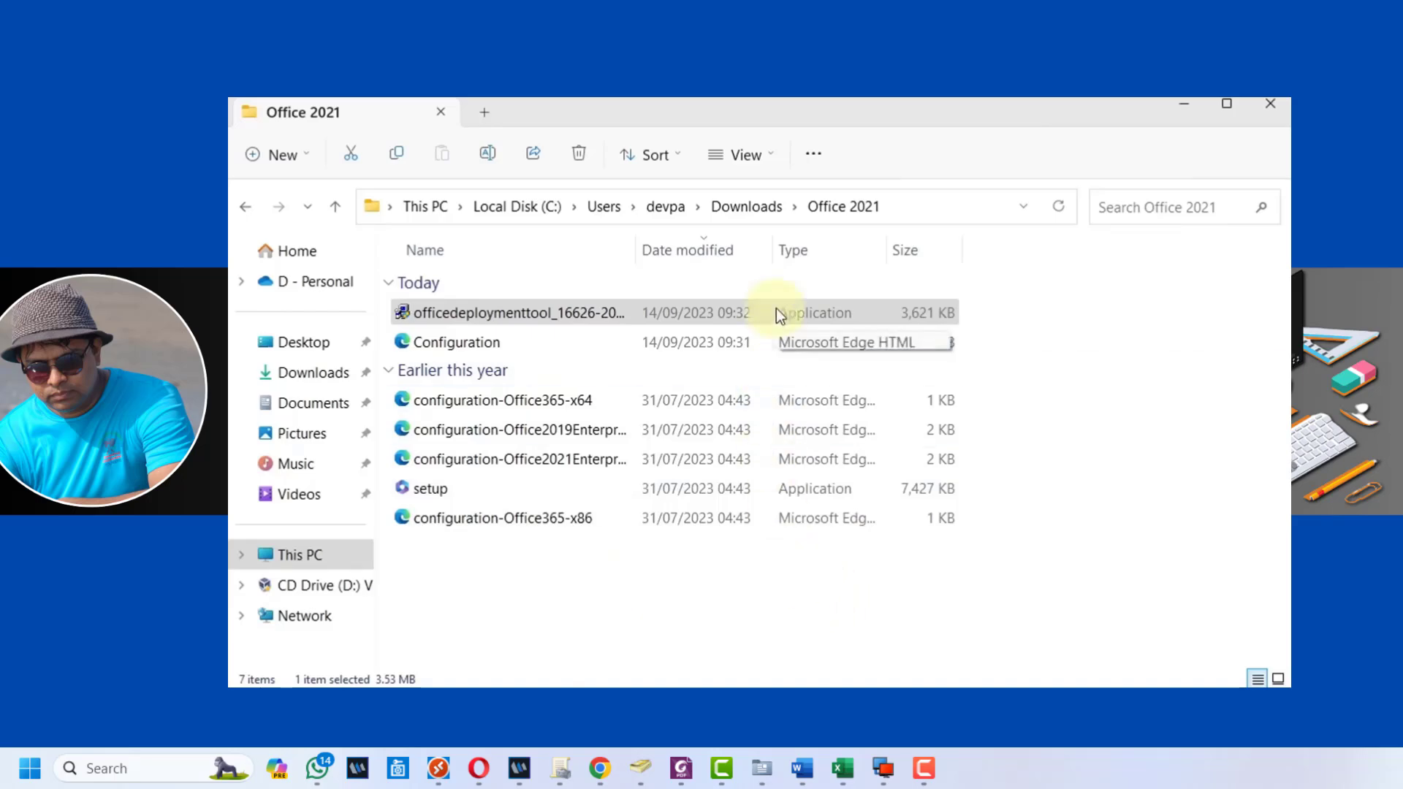
- Cut the Office 2021 folder from Downloads and paste it into the root of Local Disk (C:)
{"action": "left_click", "coordinate": [766, 204]}
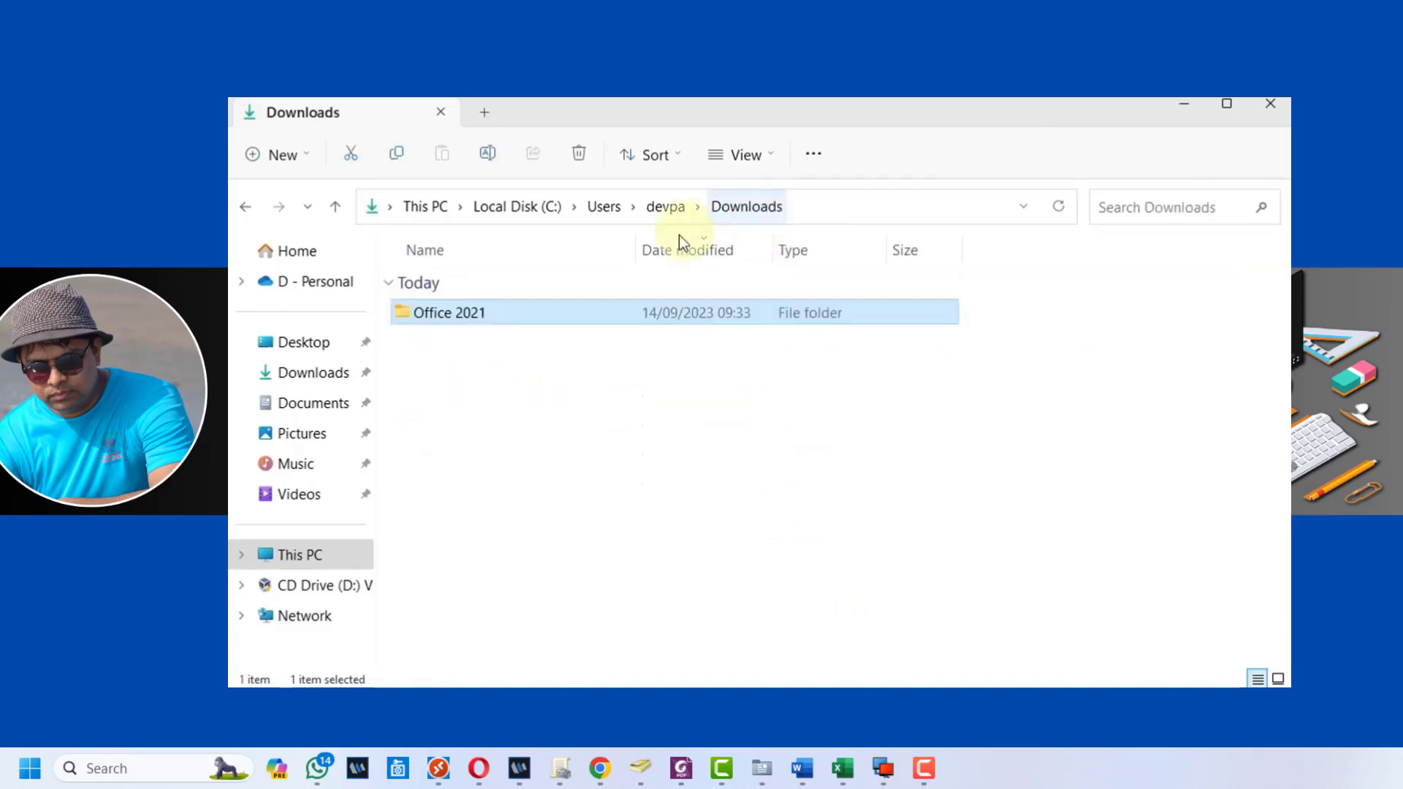
{"action": "mouse_move", "coordinate": [458, 316]}
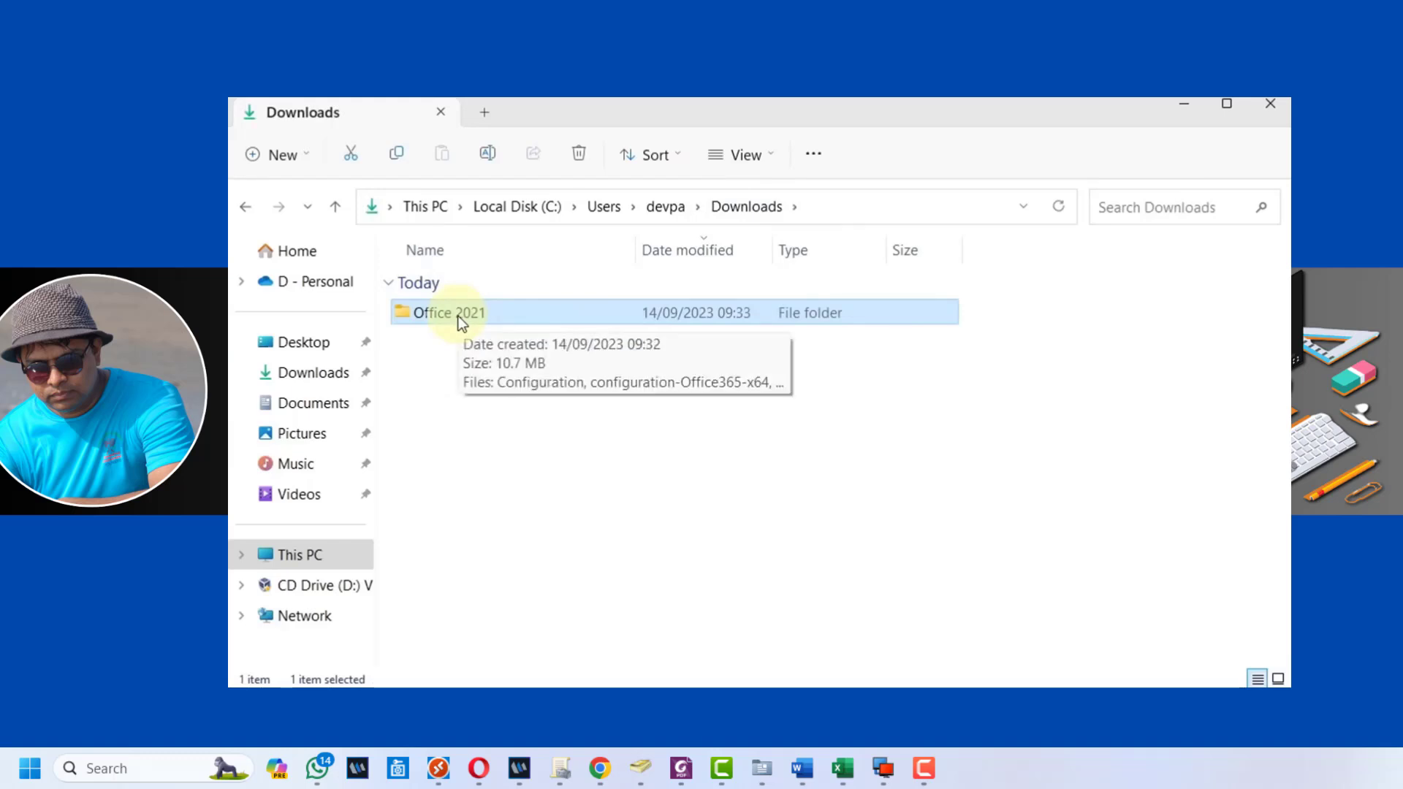
{"action": "right_click", "coordinate": [458, 316]}
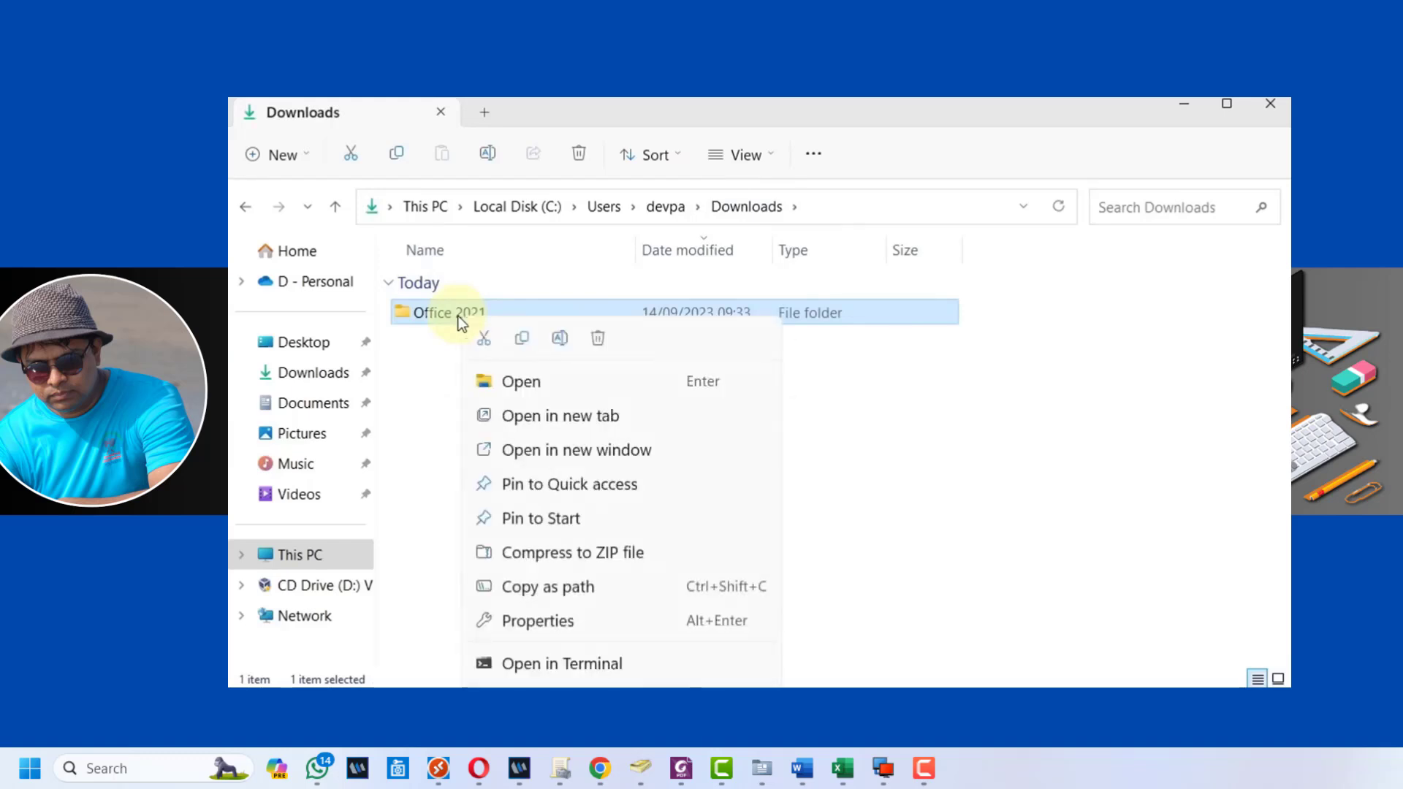
{"action": "left_click", "coordinate": [481, 339]}
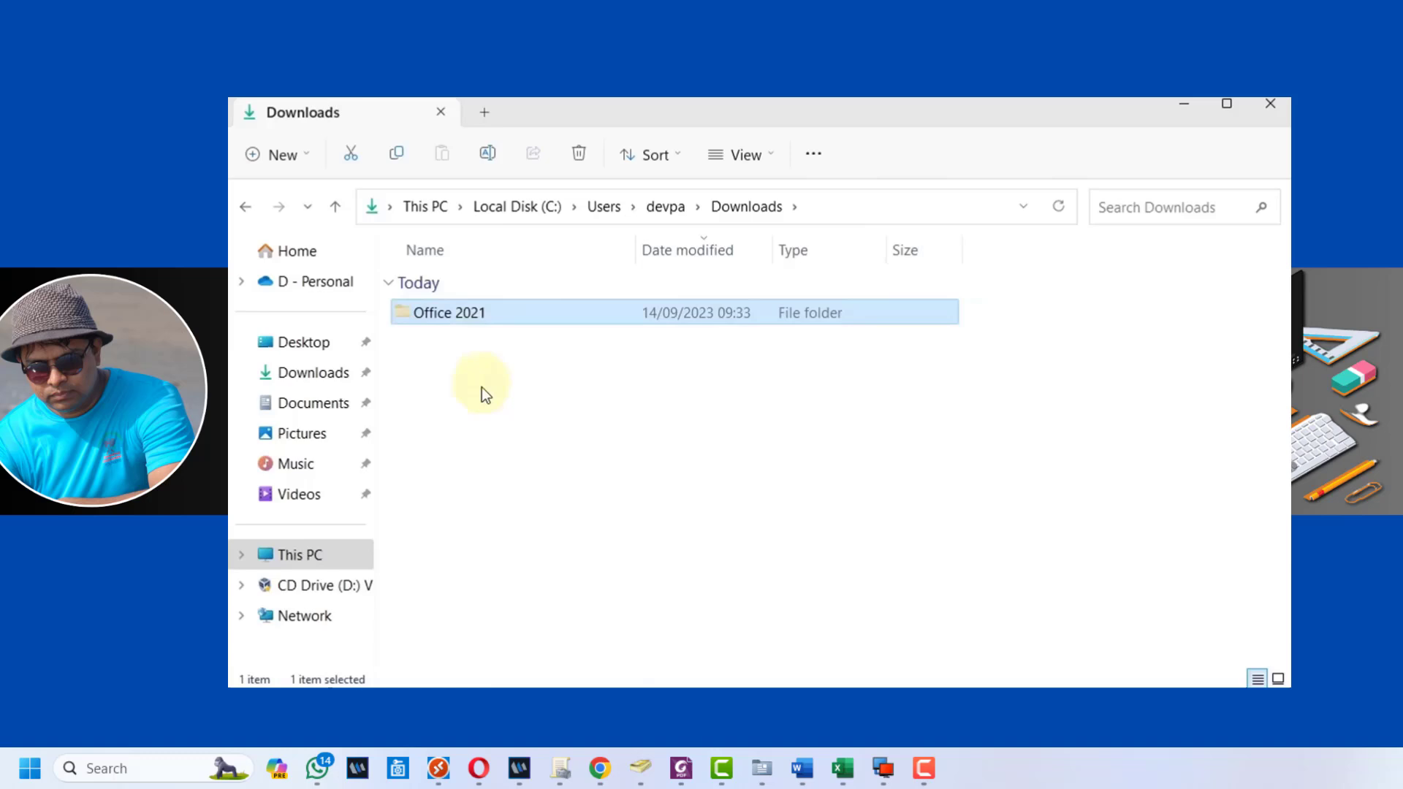
{"action": "left_click", "coordinate": [304, 564]}
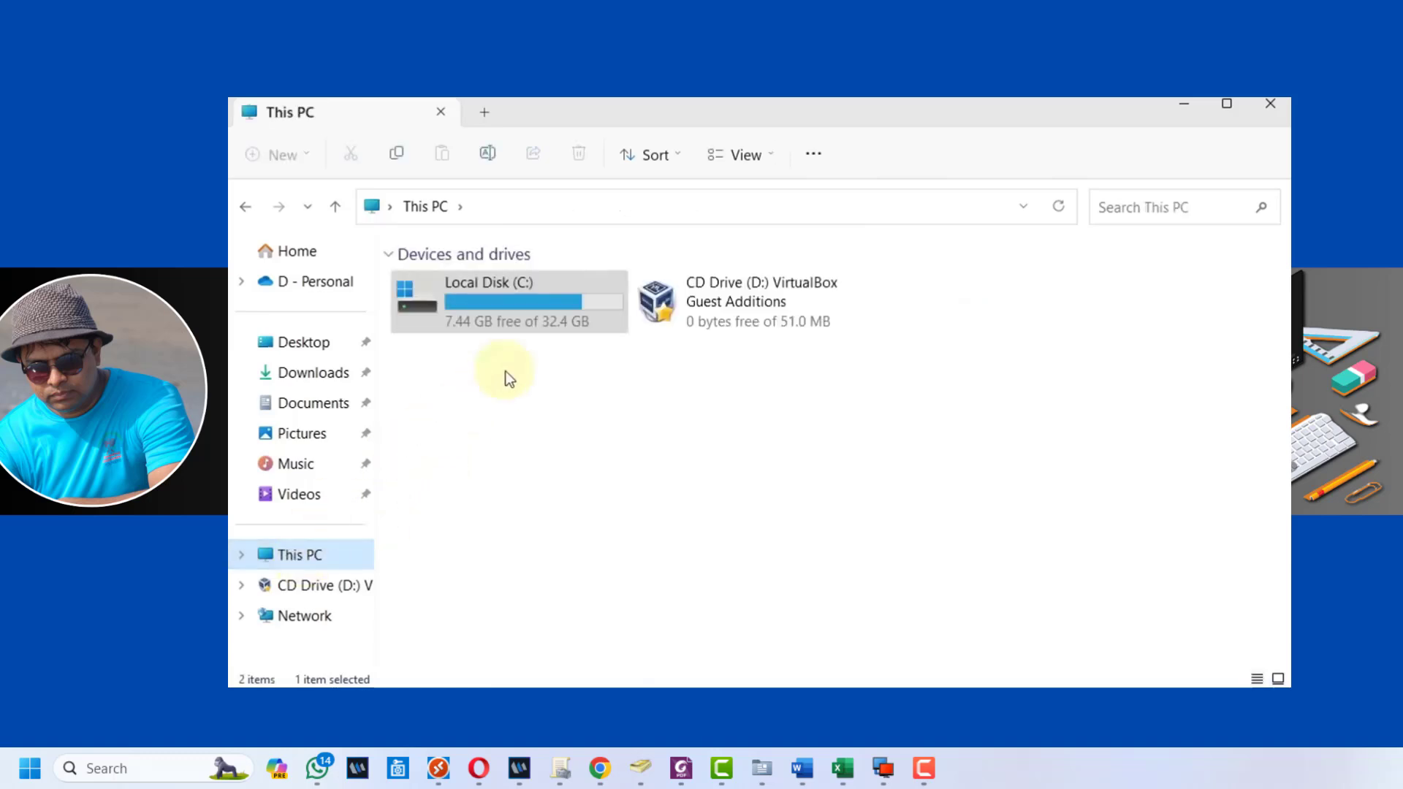
{"action": "left_click", "coordinate": [550, 316]}
{"action": "double_click", "coordinate": [550, 315]}
{"action": "right_click", "coordinate": [511, 475]}
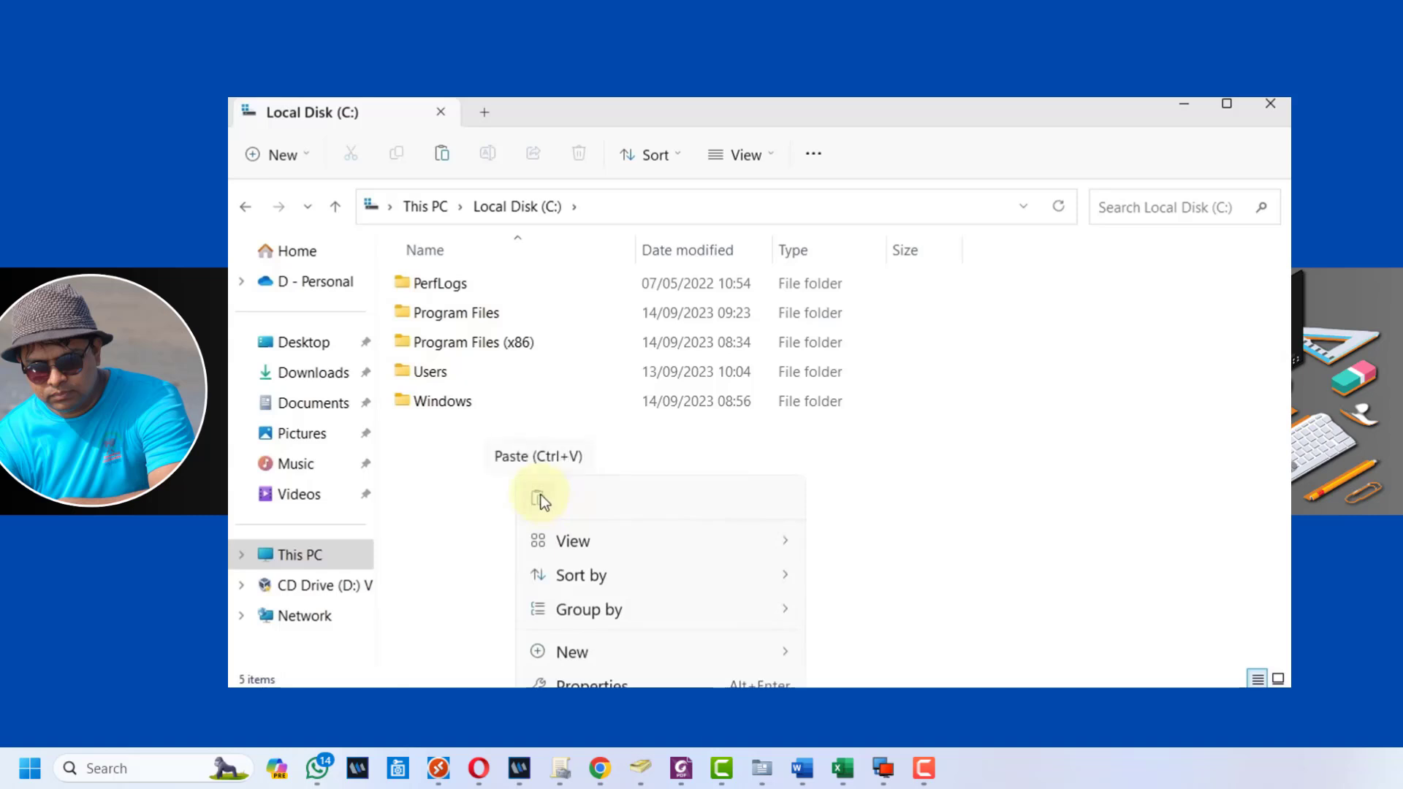
{"action": "left_click", "coordinate": [541, 494]}
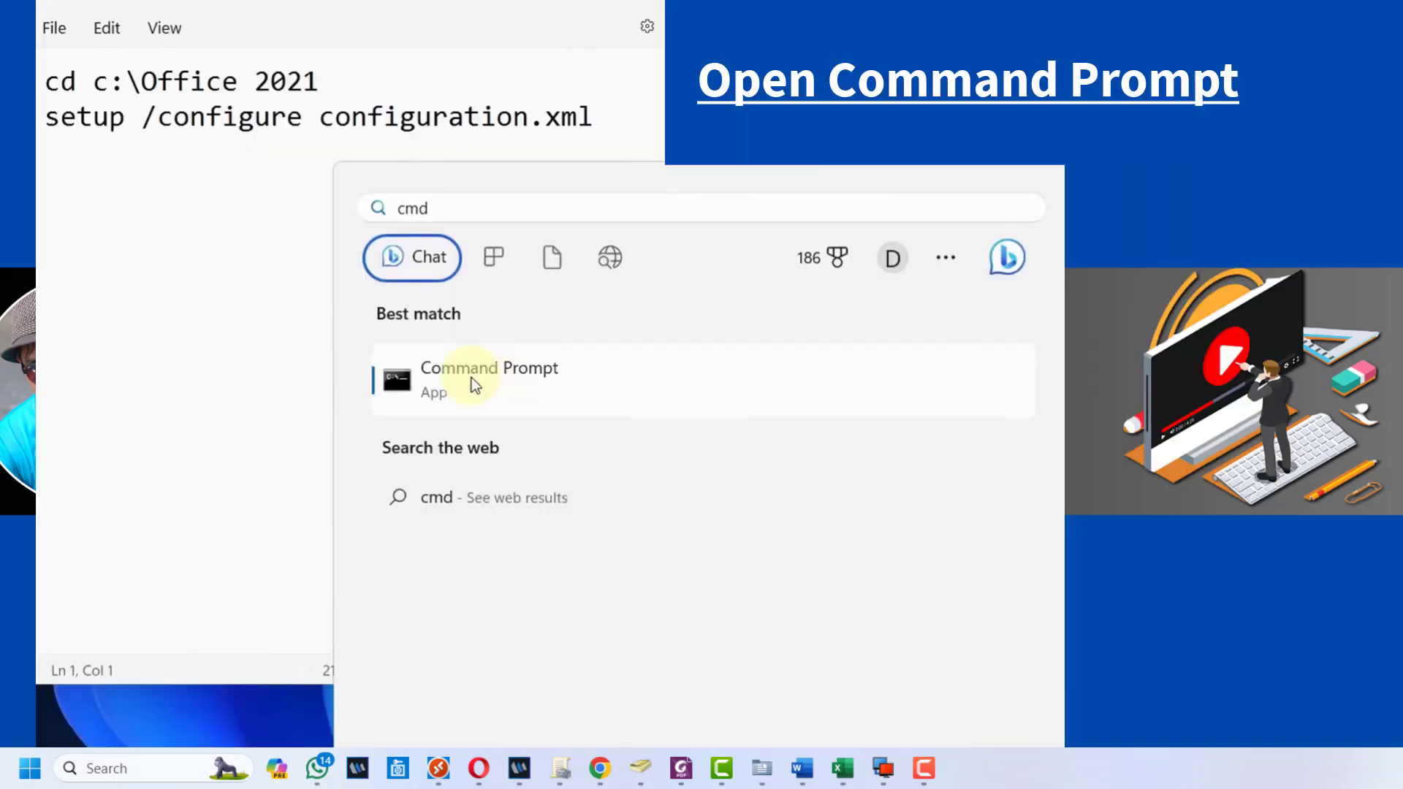
- Launch Command Prompt as administrator and approve the permission request
{"action": "right_click", "coordinate": [476, 385]}
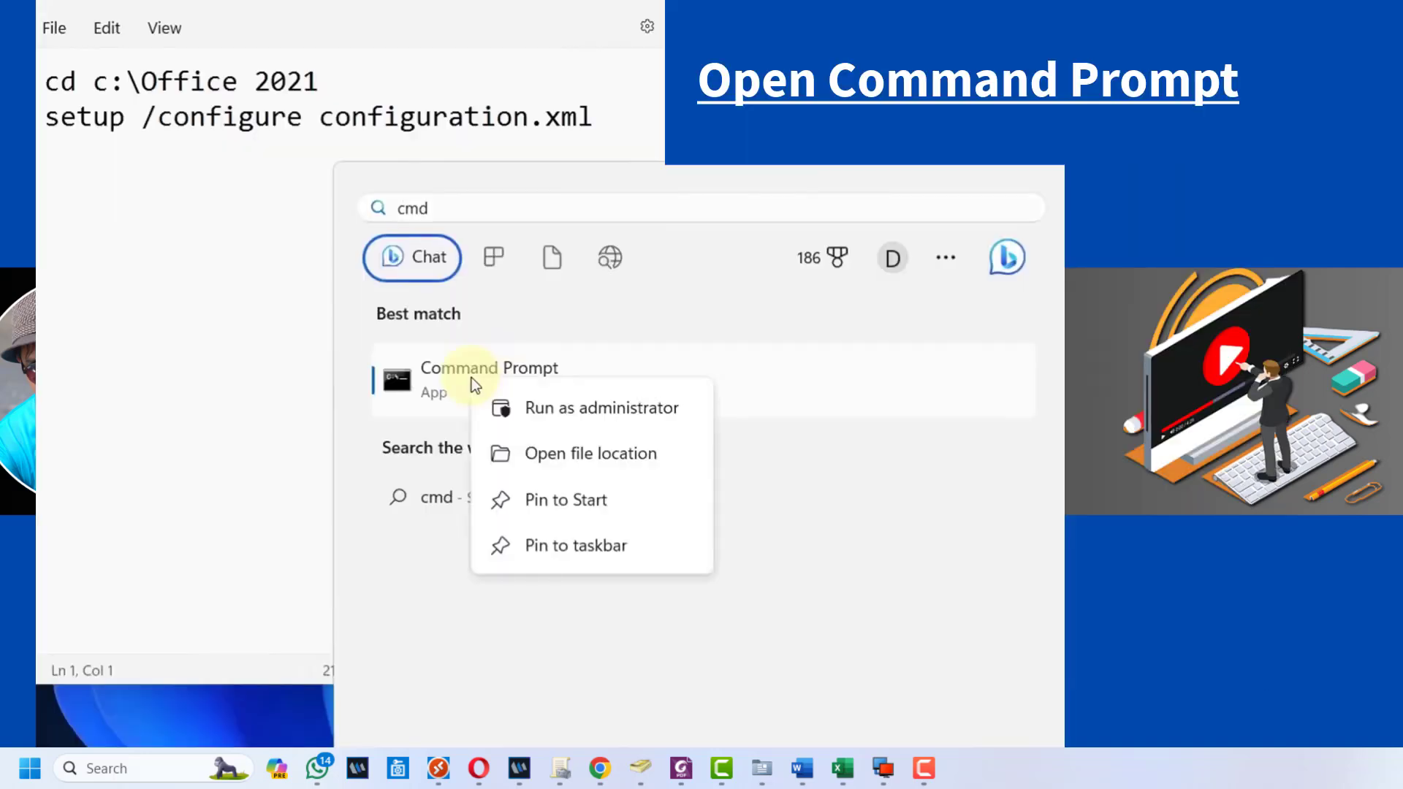
{"action": "left_click", "coordinate": [558, 408]}
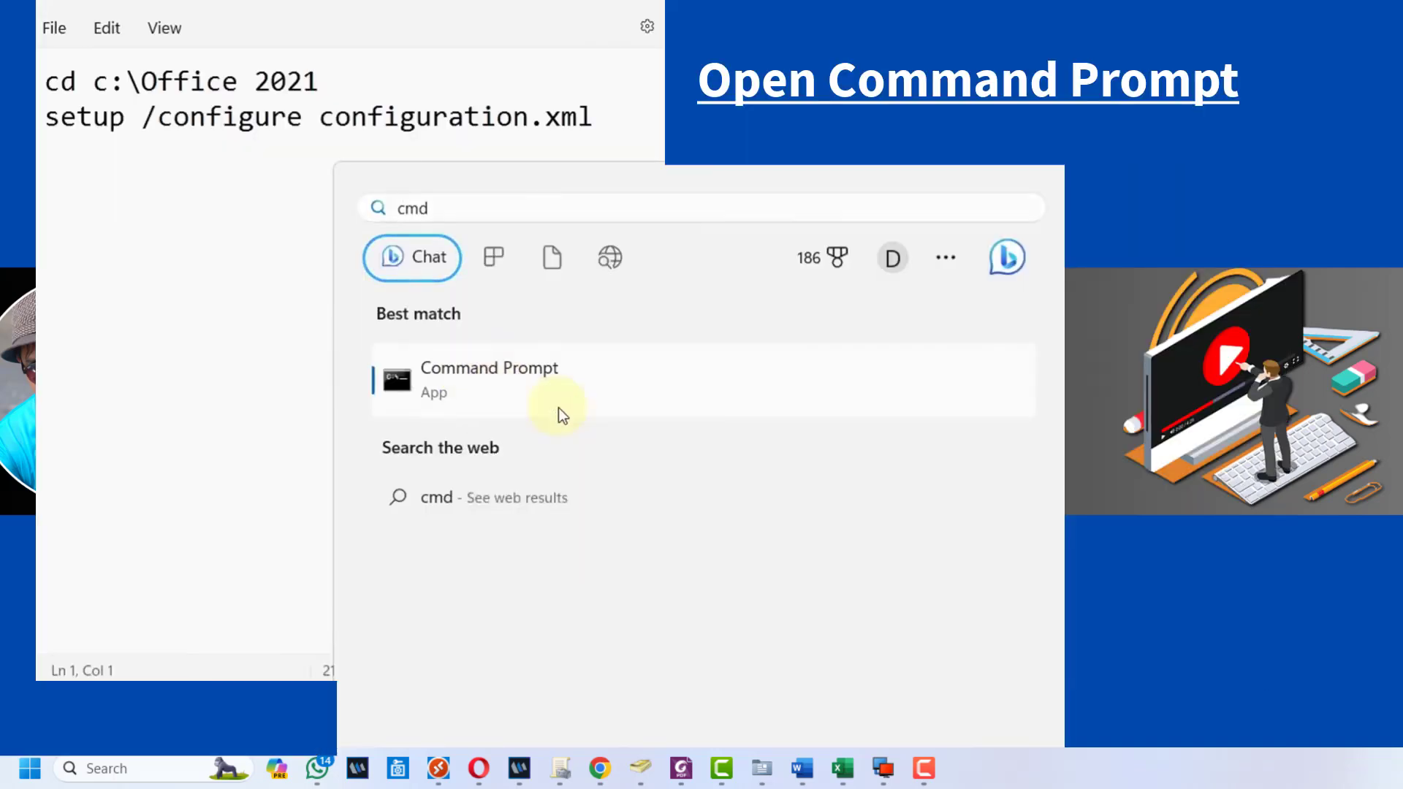
{"action": "left_click", "coordinate": [563, 550]}
- Paste 'cd c:\Office 2021' from the notes into Command Prompt and run it
{"action": "left_click_drag", "start_coordinate": [333, 87], "coordinate": [37, 84]}
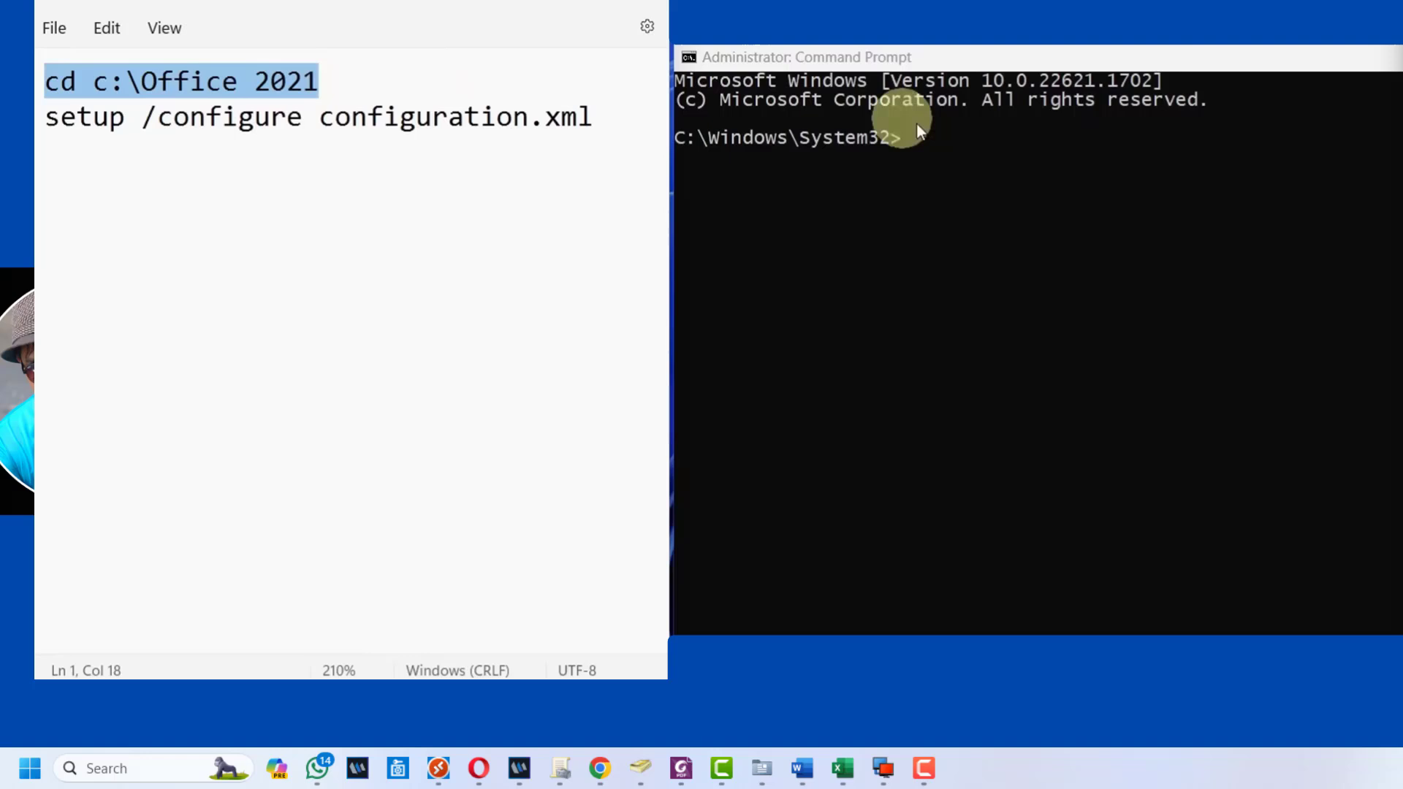
{"action": "left_click", "coordinate": [984, 143]}
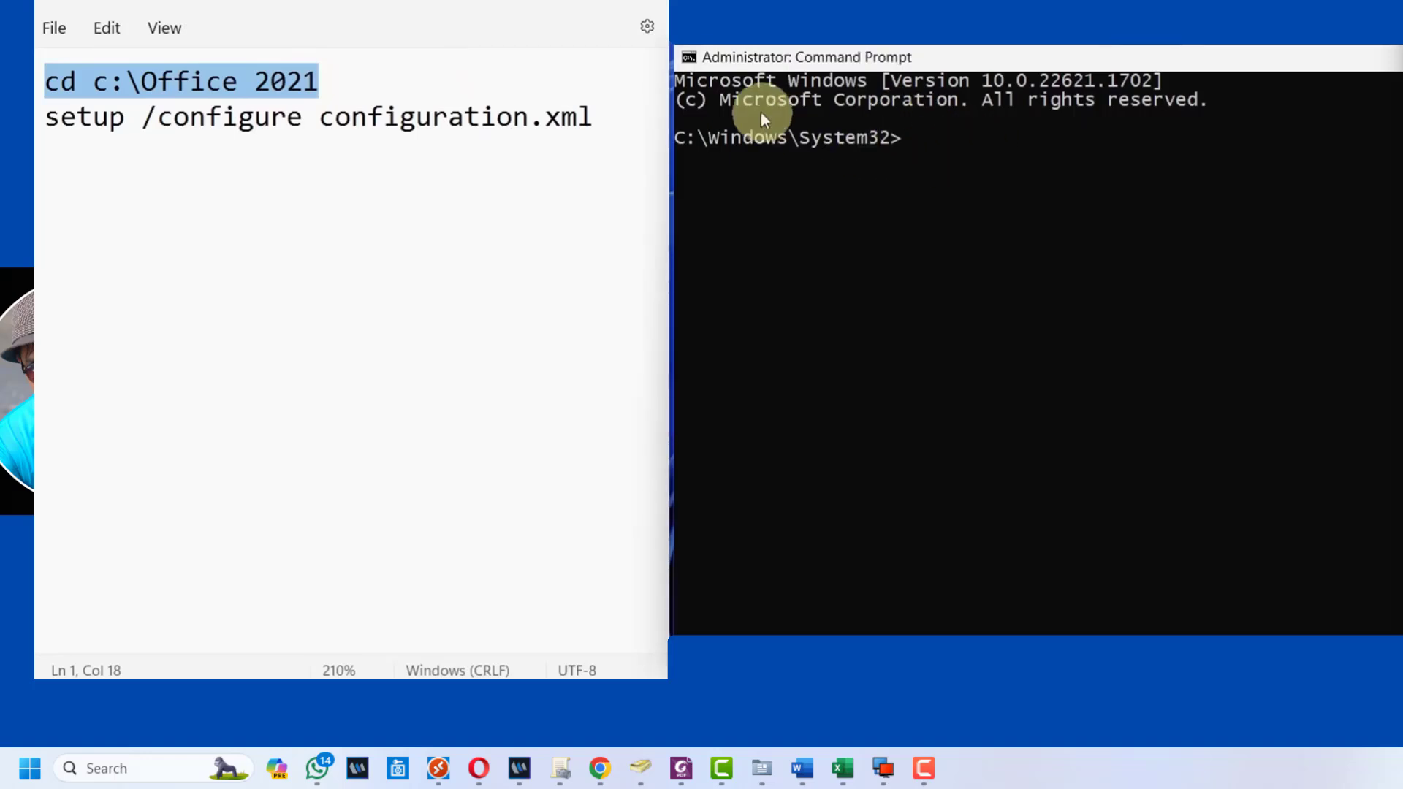
{"action": "left_click", "coordinate": [690, 59]}
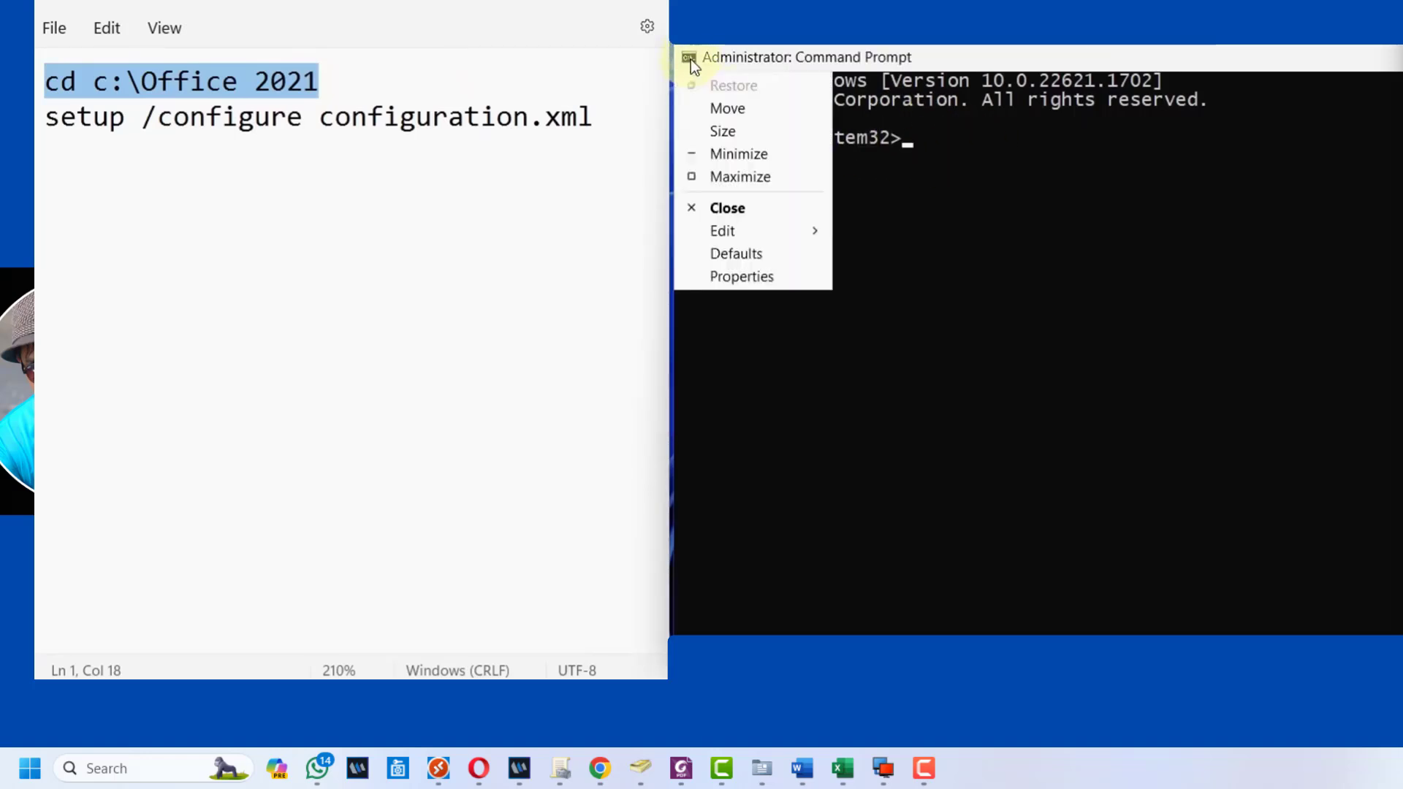
{"action": "mouse_move", "coordinate": [751, 226]}
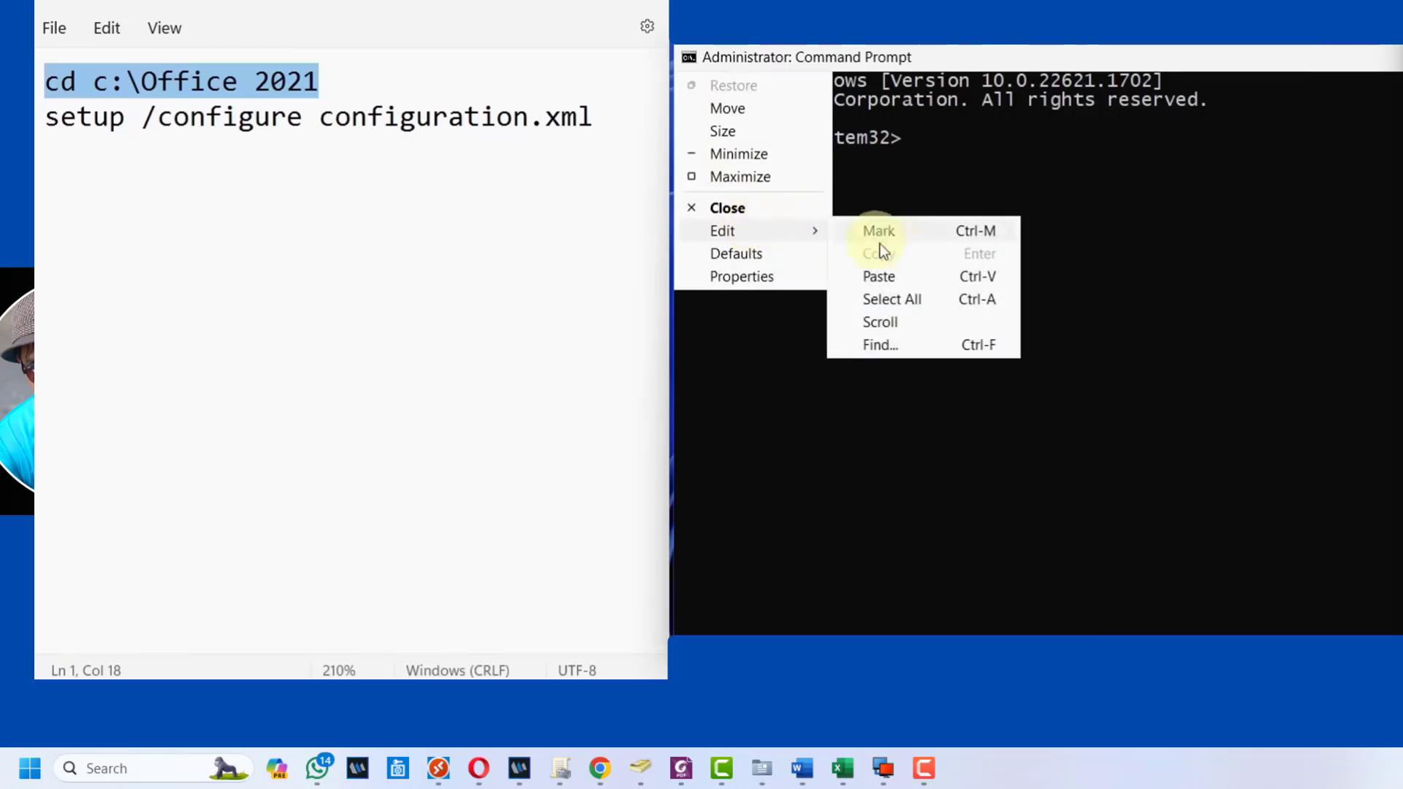
{"action": "left_click", "coordinate": [921, 278]}
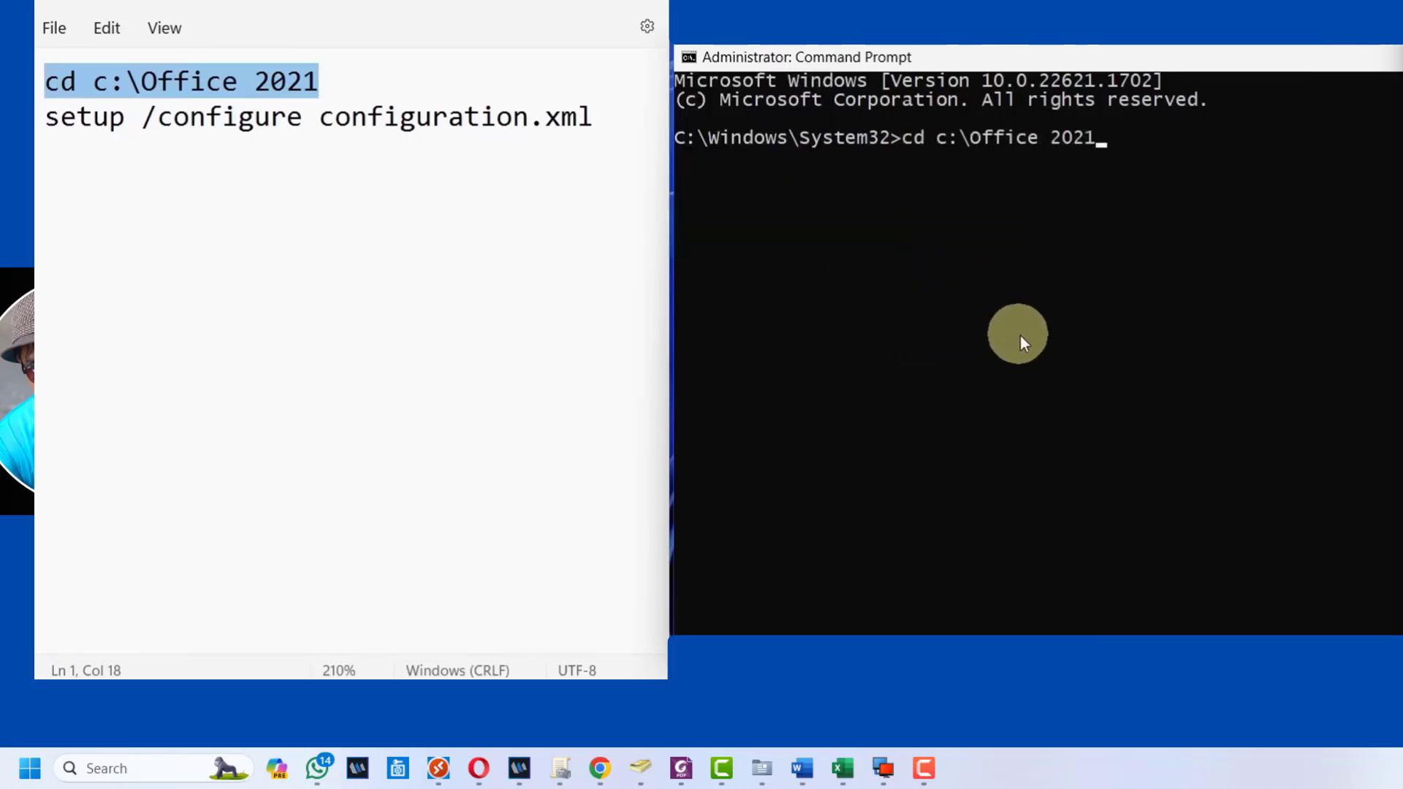
{"action": "key", "text": "Return"}
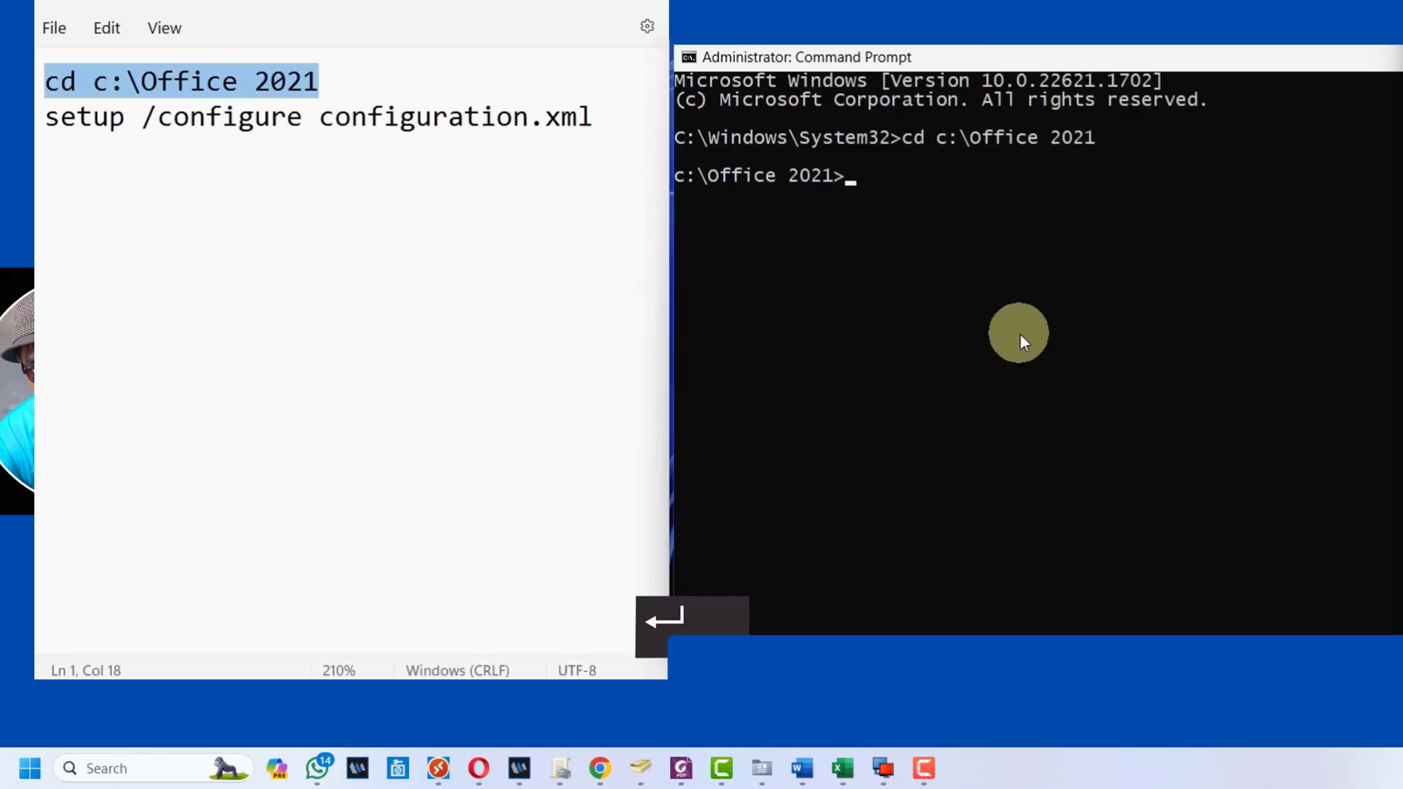
{"action": "left_click_drag", "start_coordinate": [593, 120], "coordinate": [39, 130]}
{"action": "key", "text": "ctrl+c"}
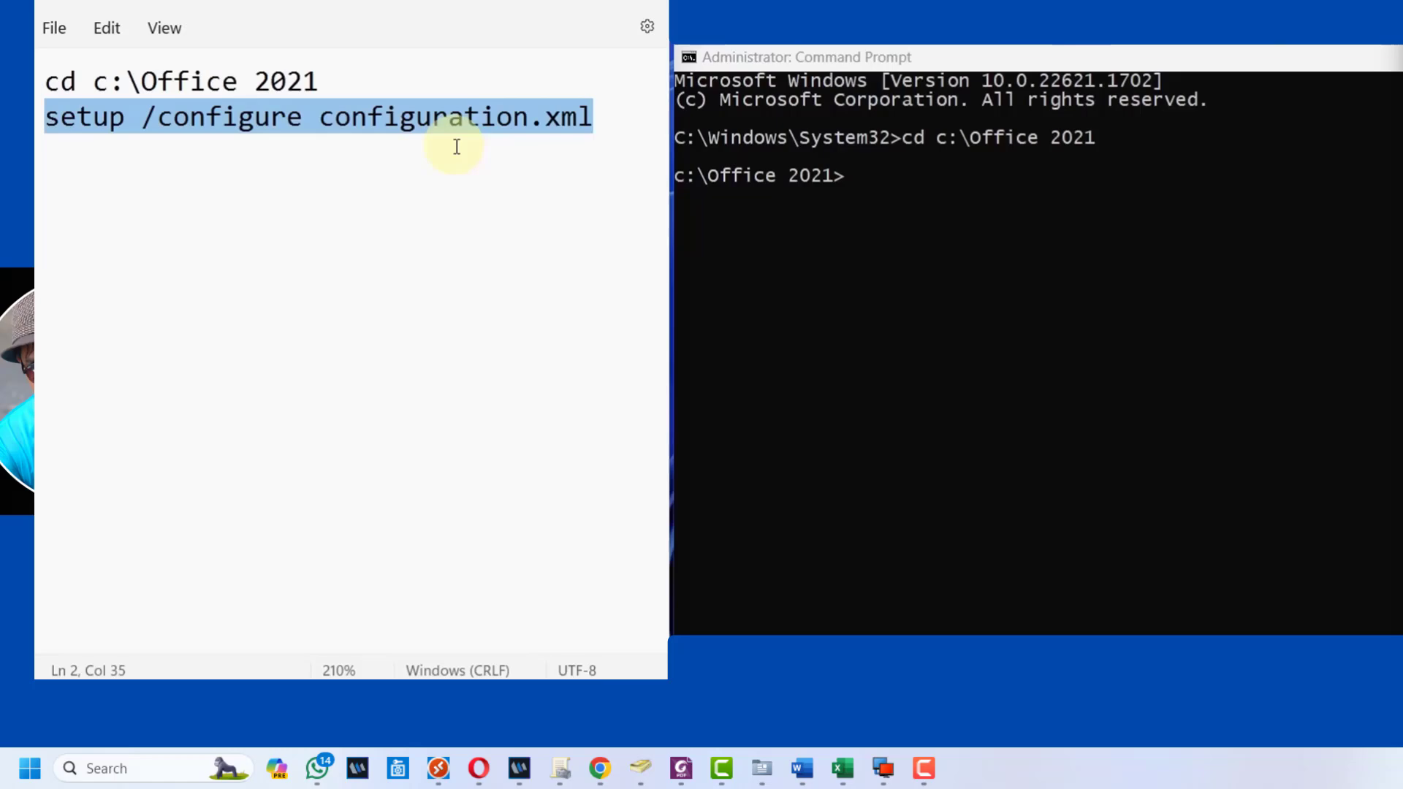
- Paste and run 'setup /configure configuration.xml' at the c:\Office 2021 prompt to install Office
{"action": "left_click", "coordinate": [949, 217]}
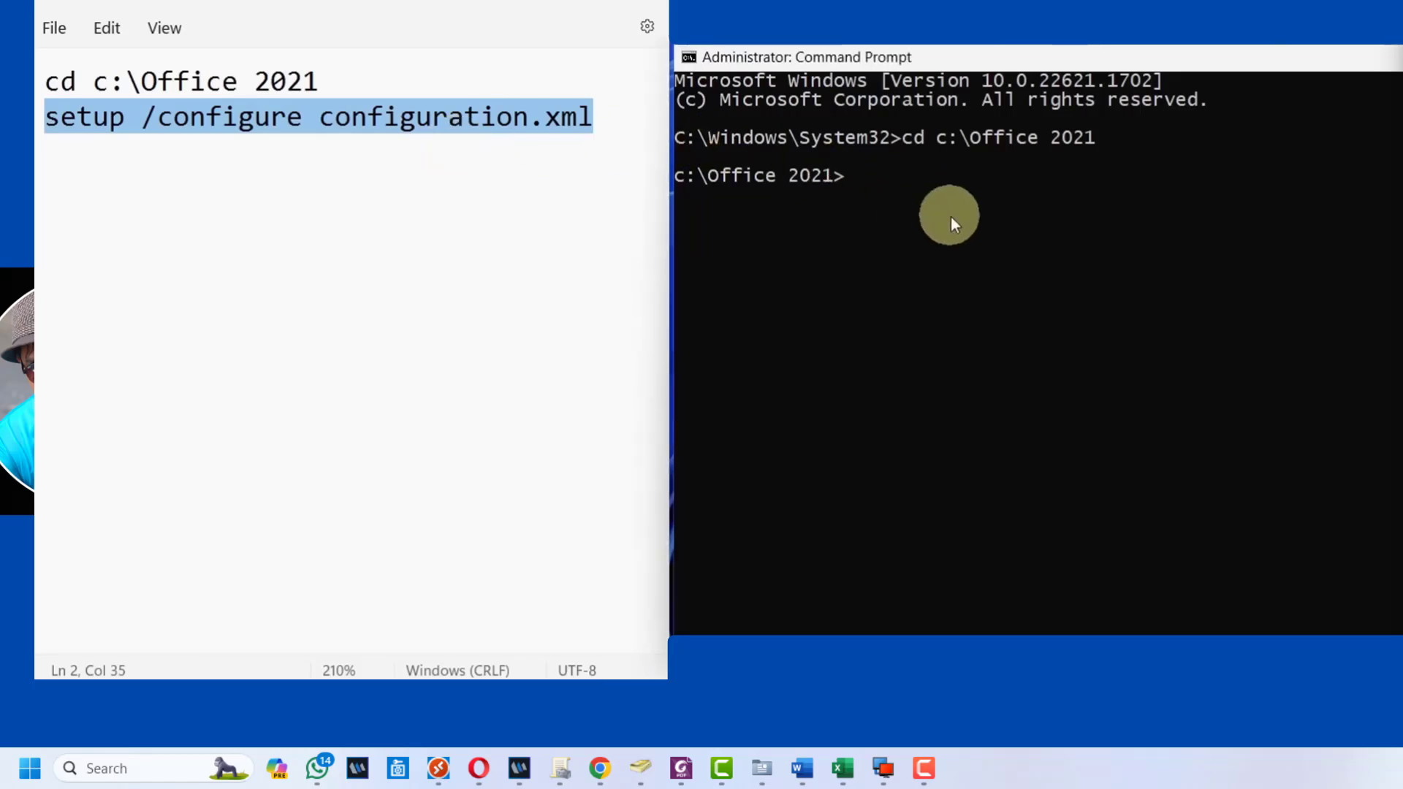
{"action": "left_click", "coordinate": [686, 56]}
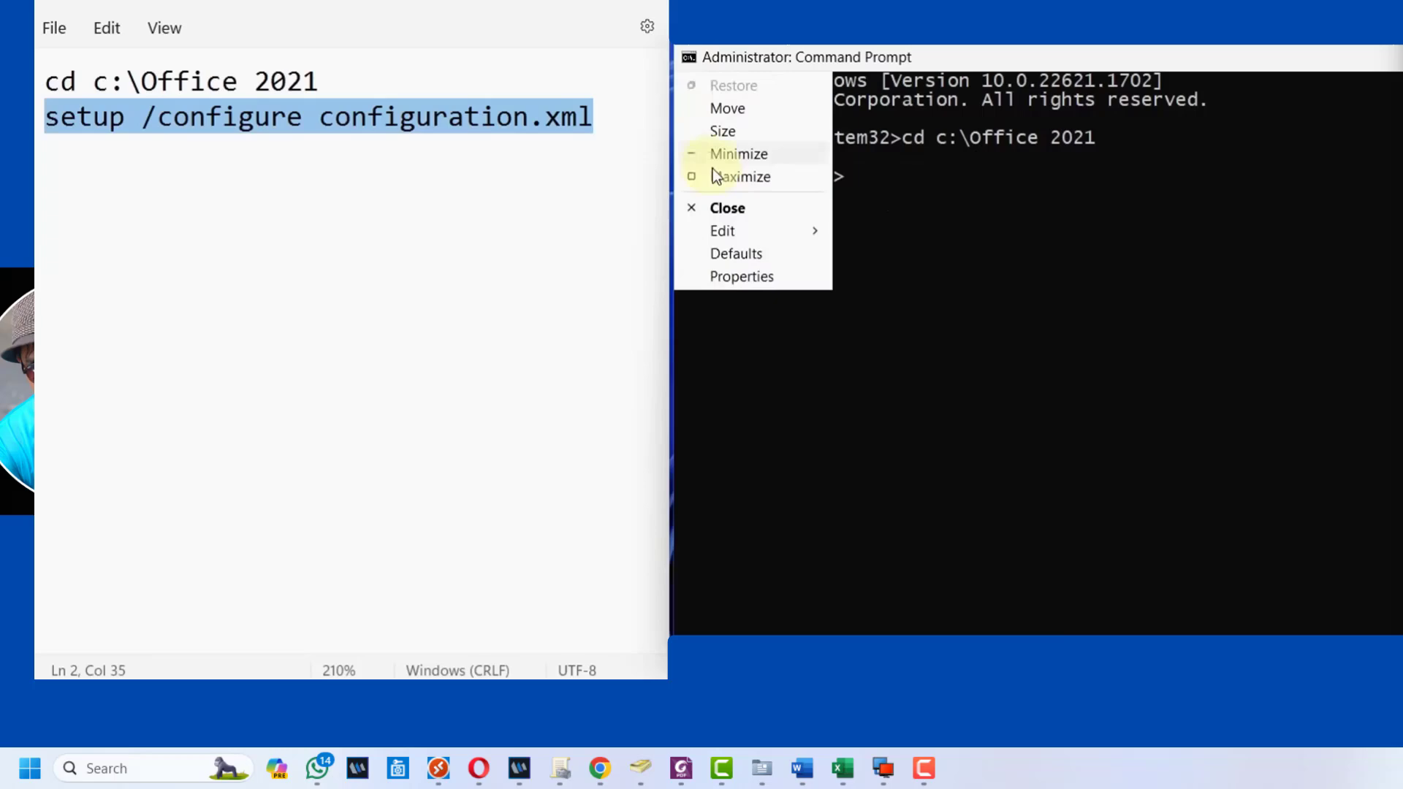
{"action": "mouse_move", "coordinate": [735, 226]}
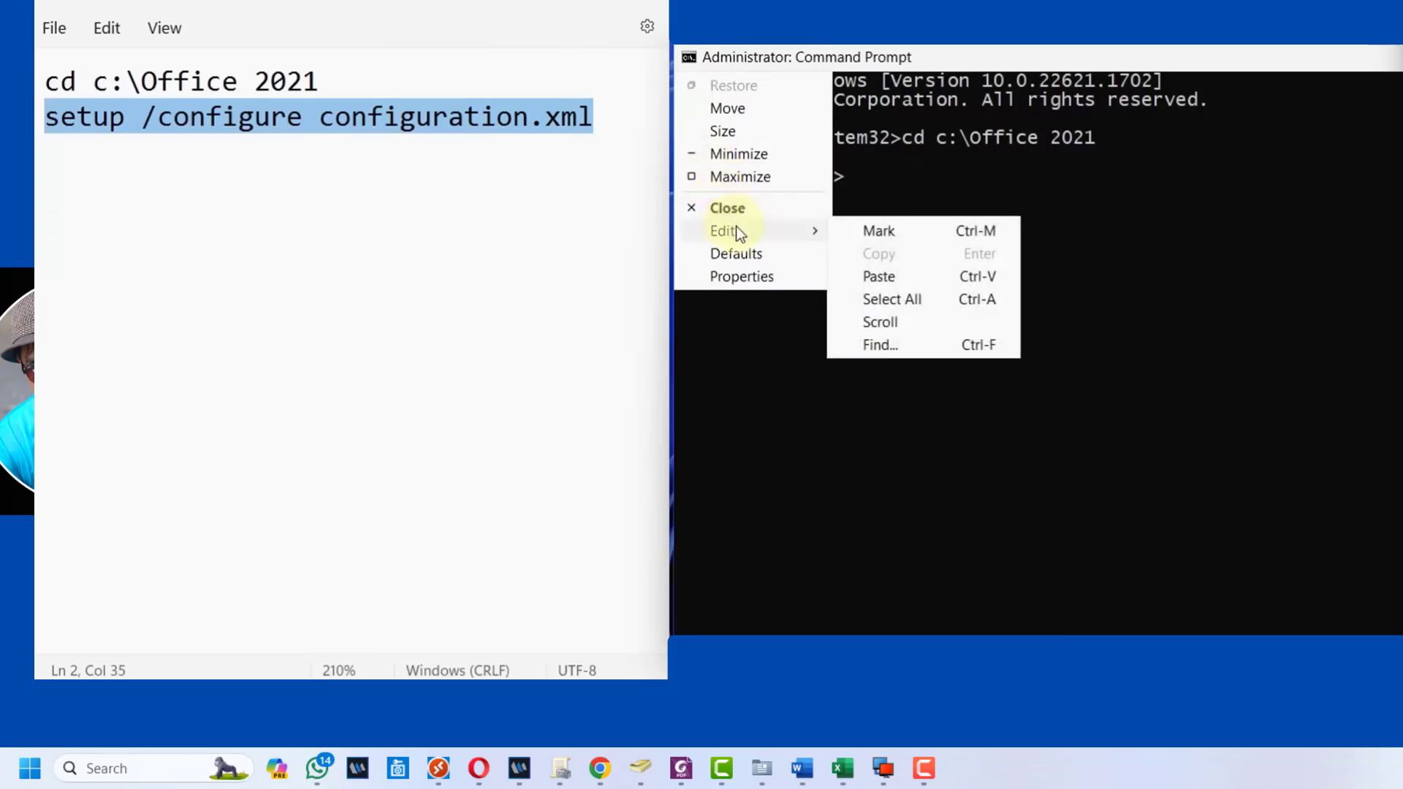
{"action": "left_click", "coordinate": [931, 275]}
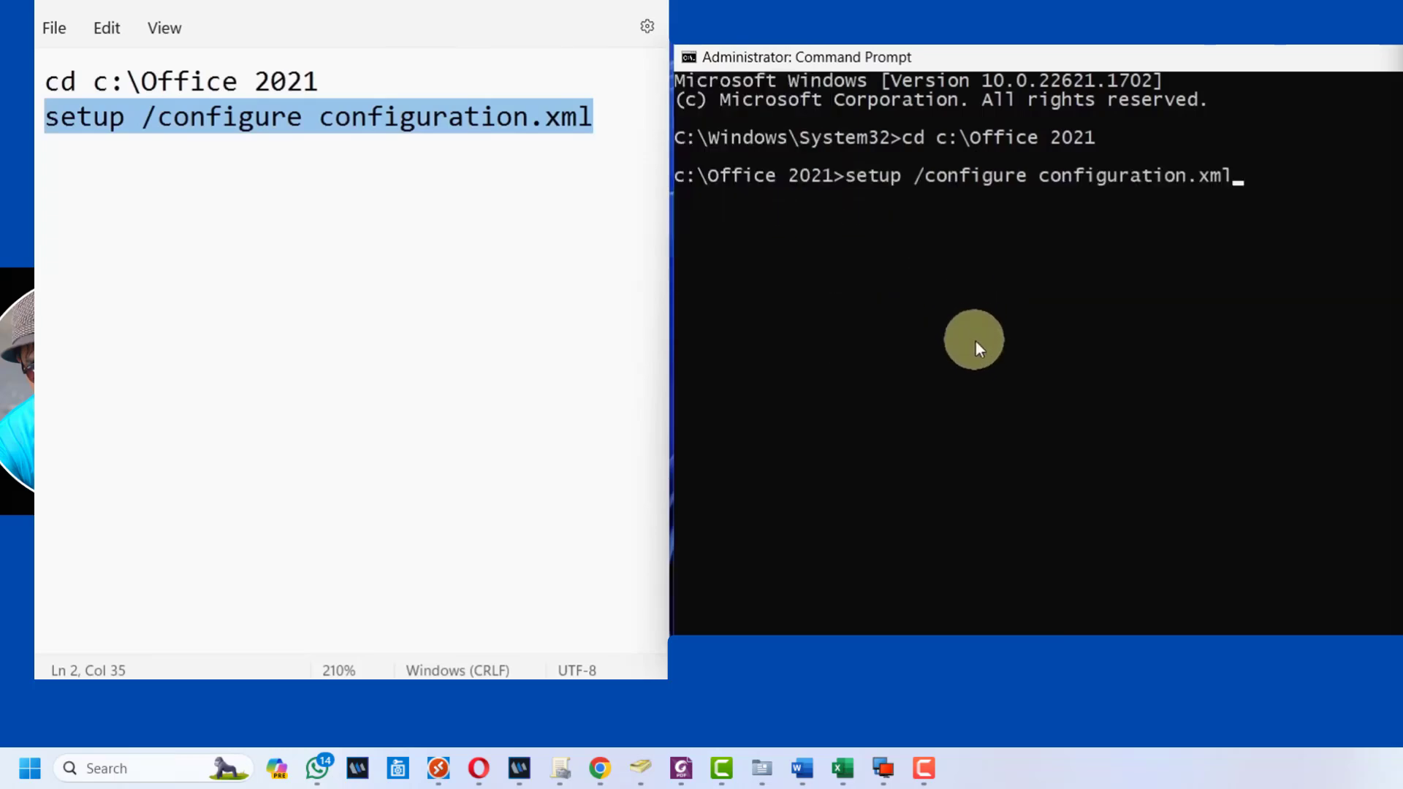
{"action": "key", "text": "Return"}
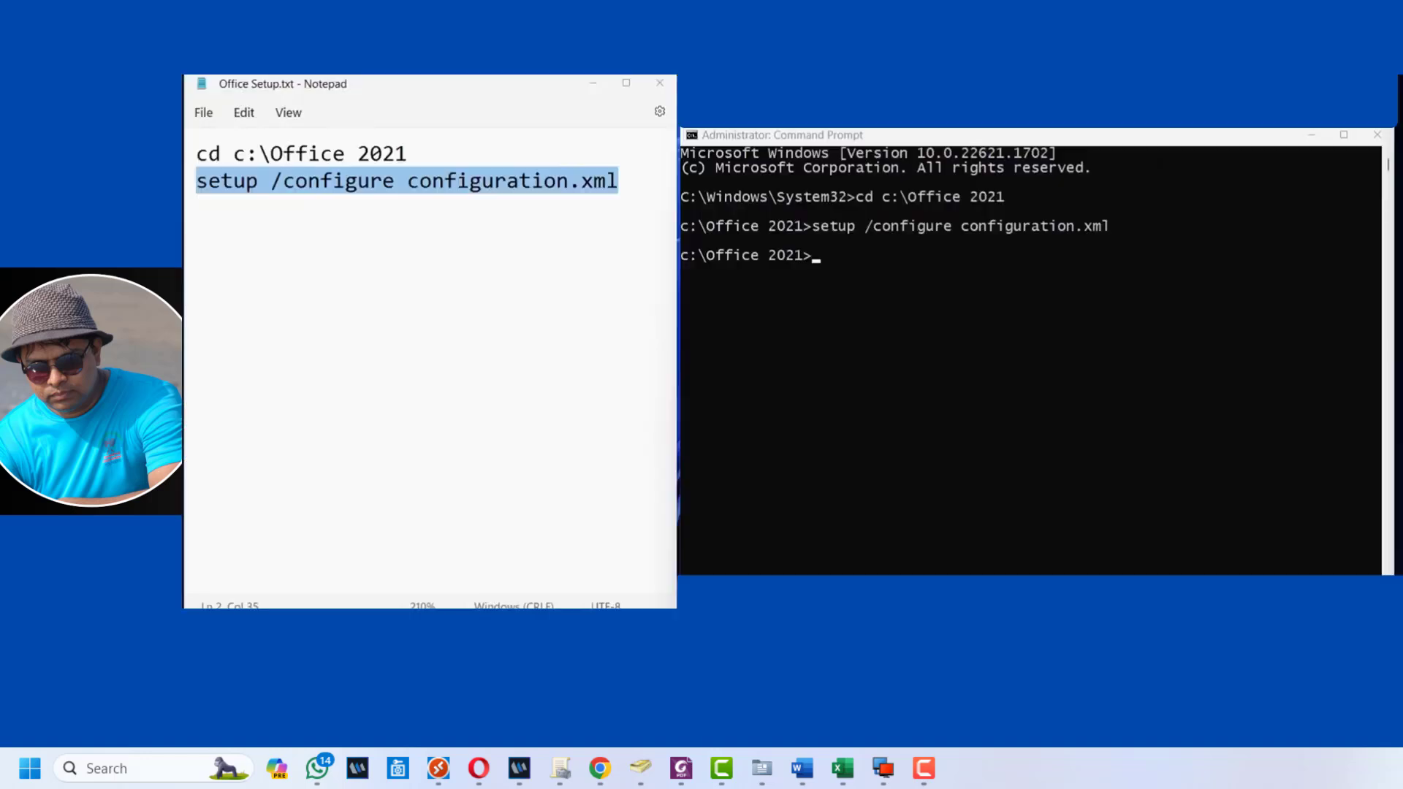
- Close Command Prompt and Notepad, then search 'excel' and launch the Excel best match
{"action": "left_click", "coordinate": [1377, 134]}
{"action": "left_click", "coordinate": [660, 84]}
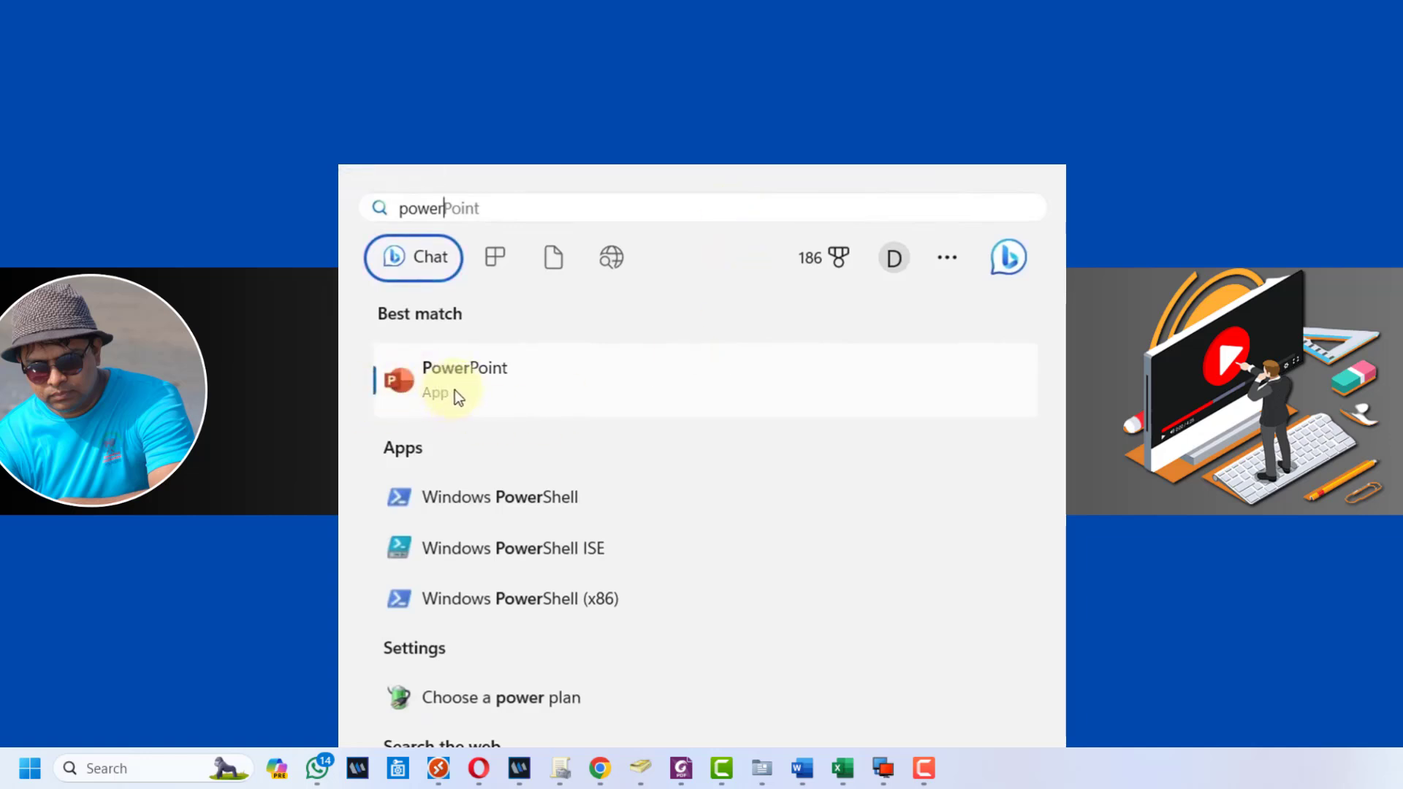
{"action": "key", "text": "BackSpace"}
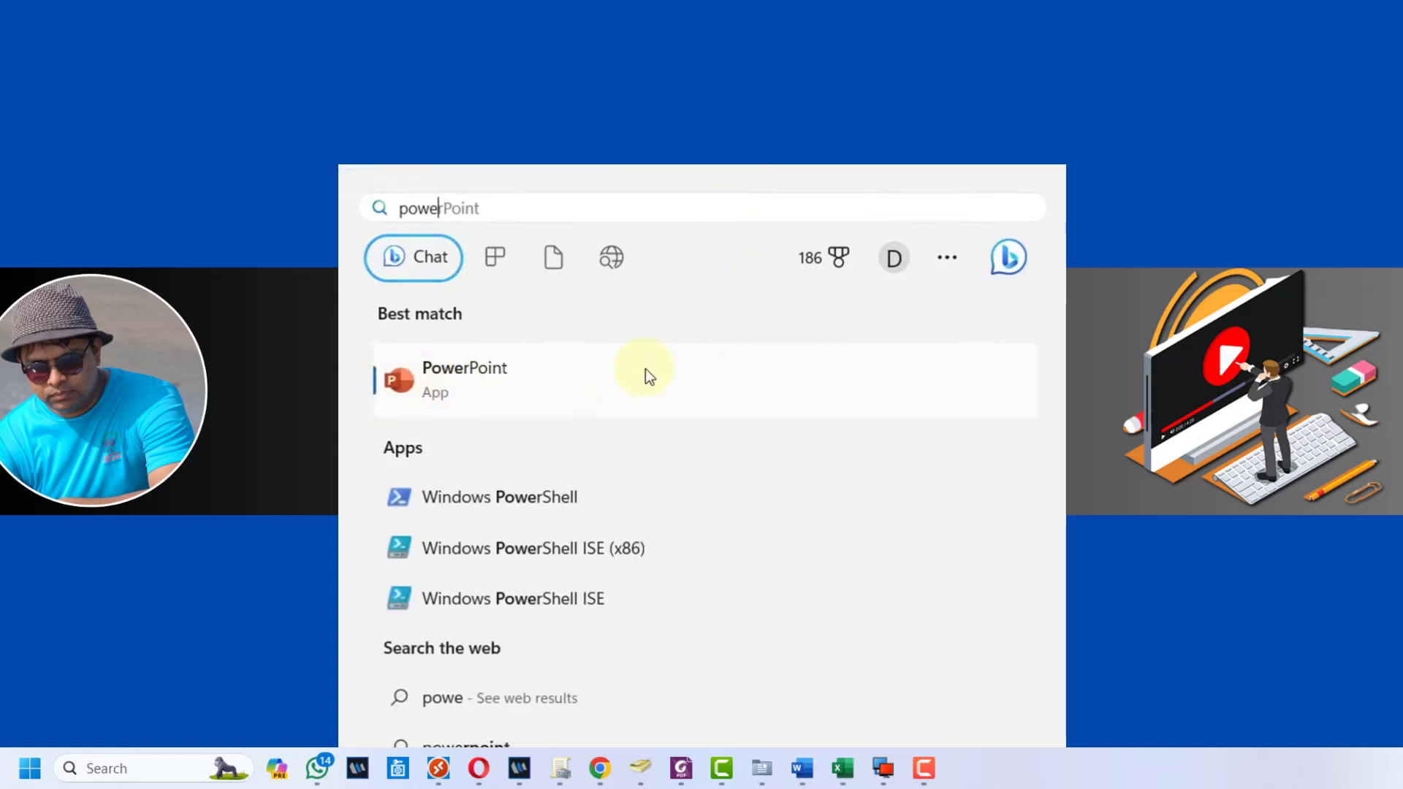
{"action": "key", "text": "BackSpace"}
{"action": "key", "text": "BackSpace"}
{"action": "key", "text": "BackSpace"}
{"action": "key", "text": "BackSpace"}
{"action": "type", "text": "word"}
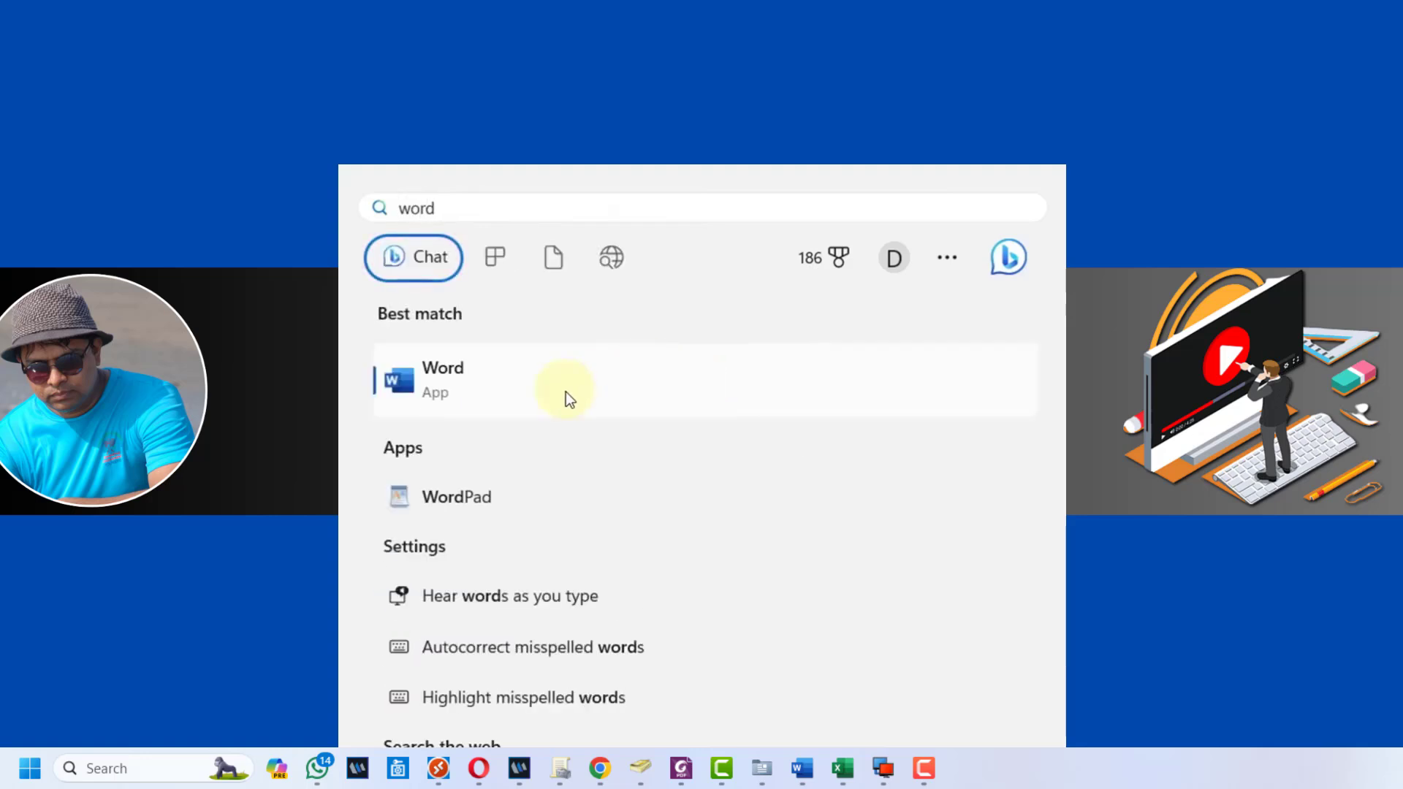
{"action": "type", "text": "ae"}
{"action": "key", "text": "BackSpace"}
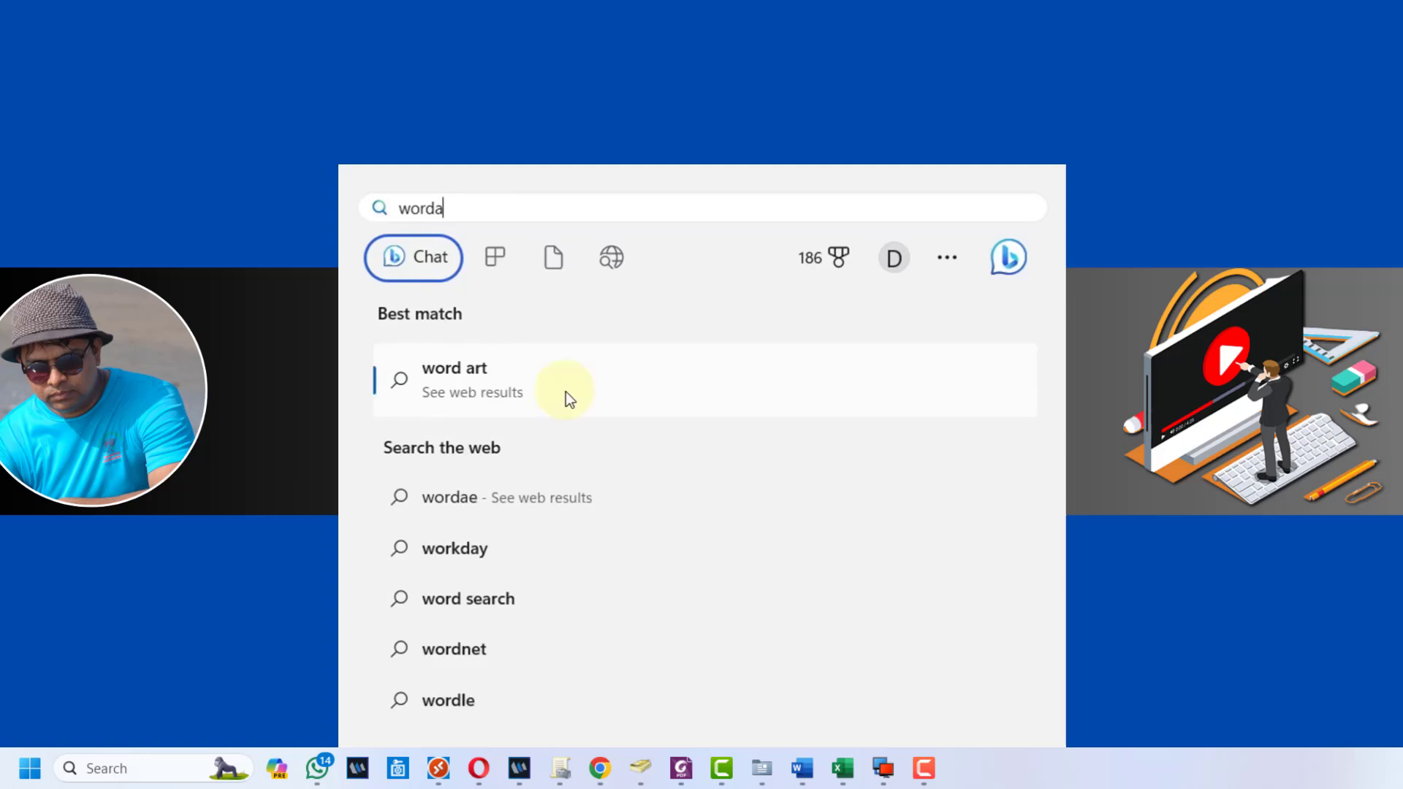
{"action": "key", "text": "BackSpace"}
{"action": "key", "text": "BackSpace"}
{"action": "key", "text": "BackSpace"}
{"action": "key", "text": "BackSpace"}
{"action": "key", "text": "BackSpace"}
{"action": "type", "text": "exce"}
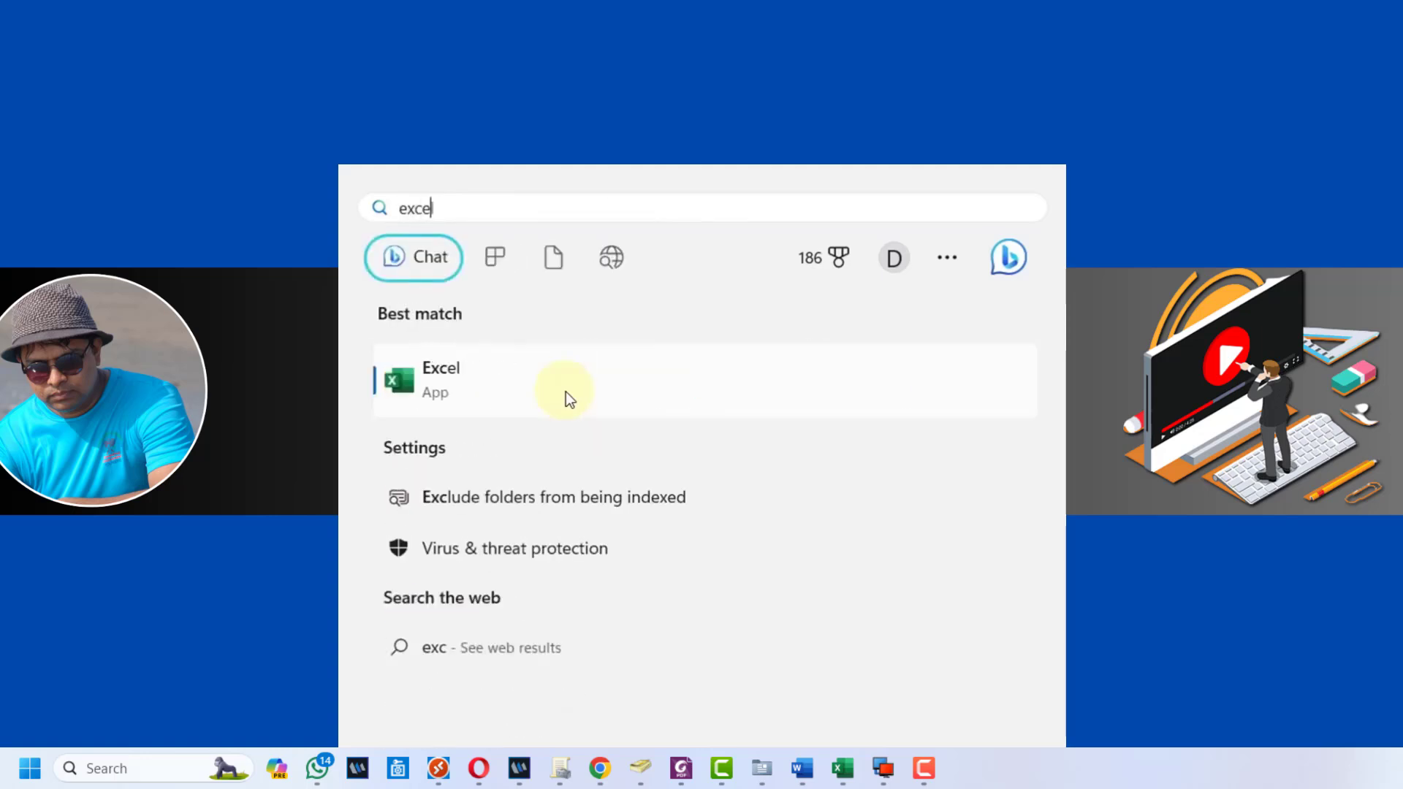
{"action": "type", "text": "l"}
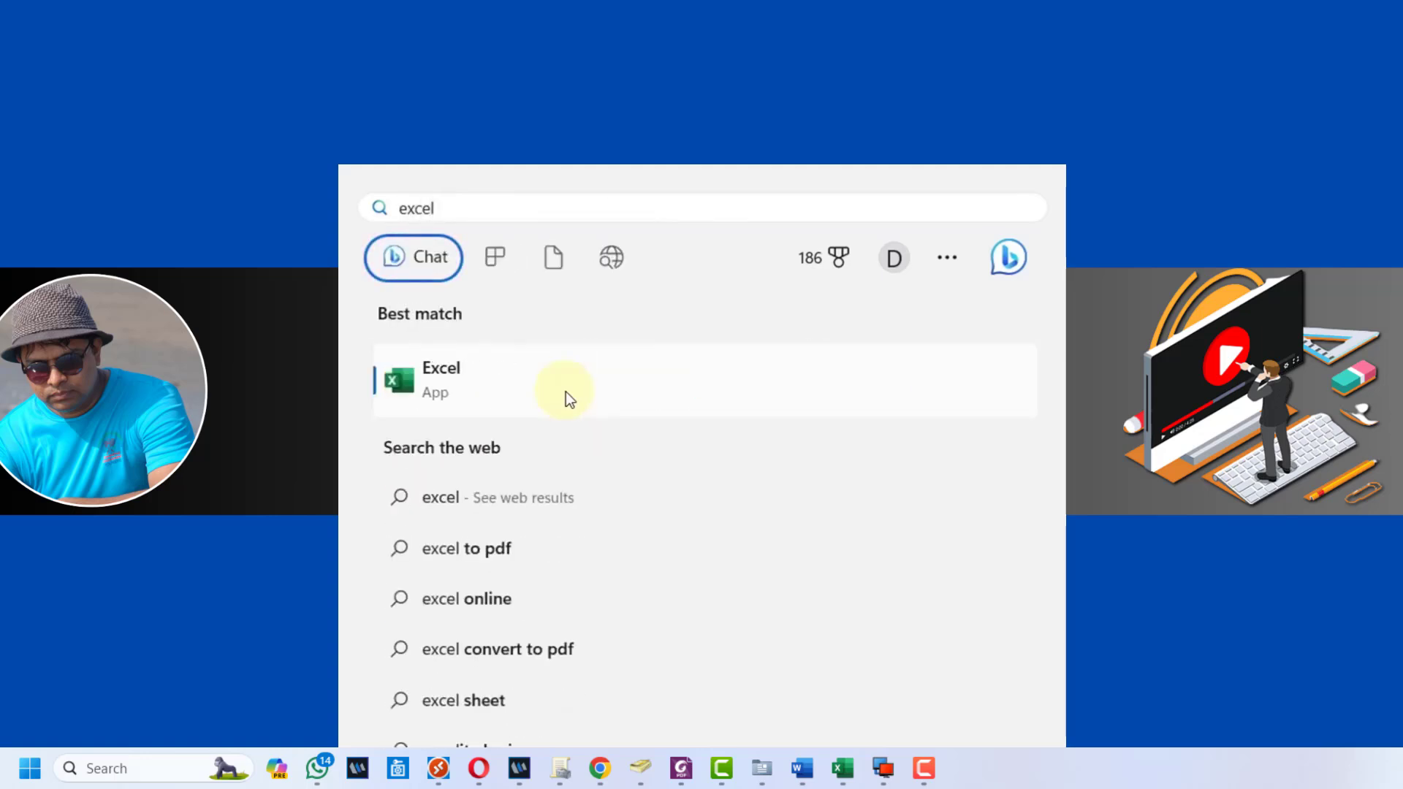
{"action": "left_click", "coordinate": [565, 391]}
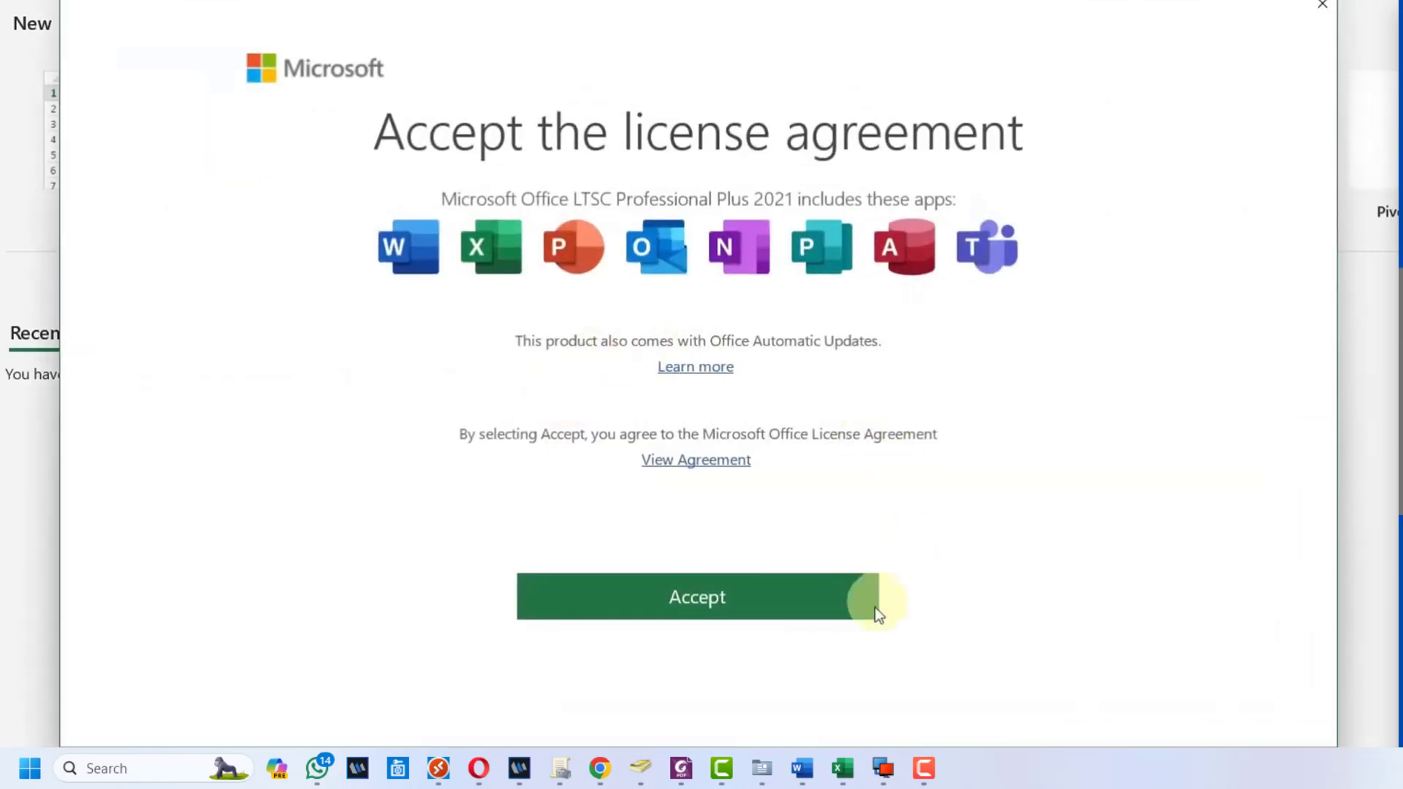
- Accept the Office license, pick 'No, don't send optional data', and finish with Done
{"action": "left_click", "coordinate": [694, 603]}
{"action": "left_click", "coordinate": [1178, 685]}
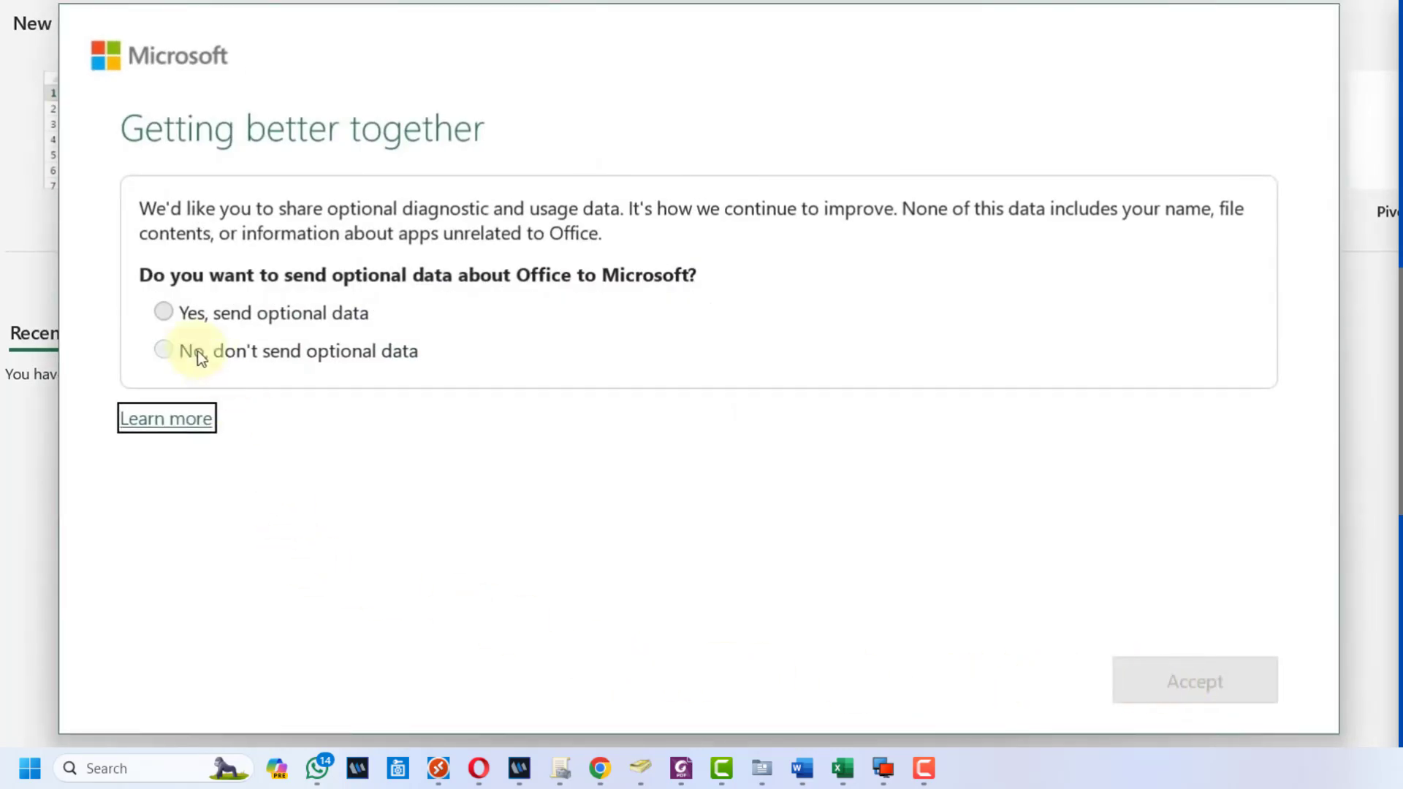
{"action": "left_click", "coordinate": [177, 349]}
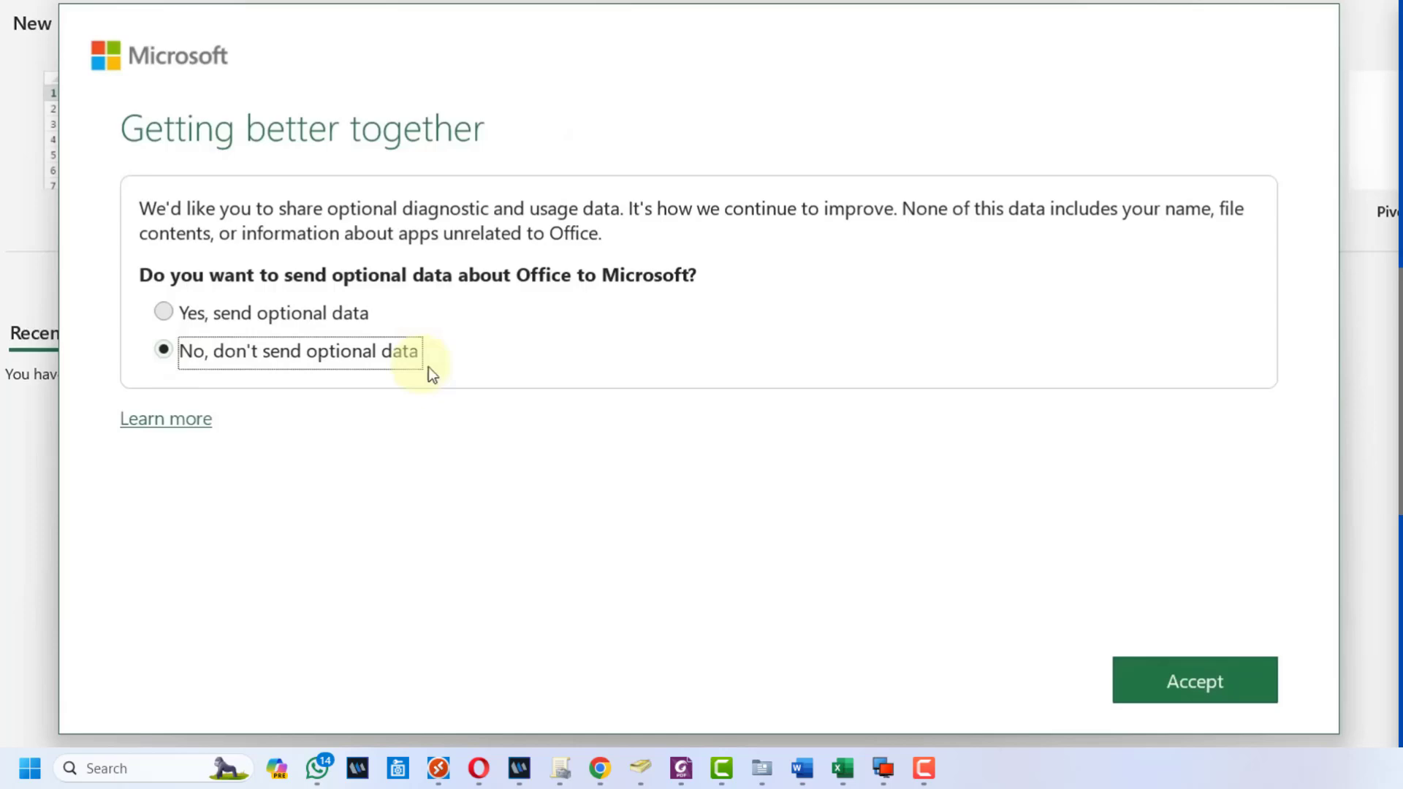
{"action": "left_click", "coordinate": [1178, 686]}
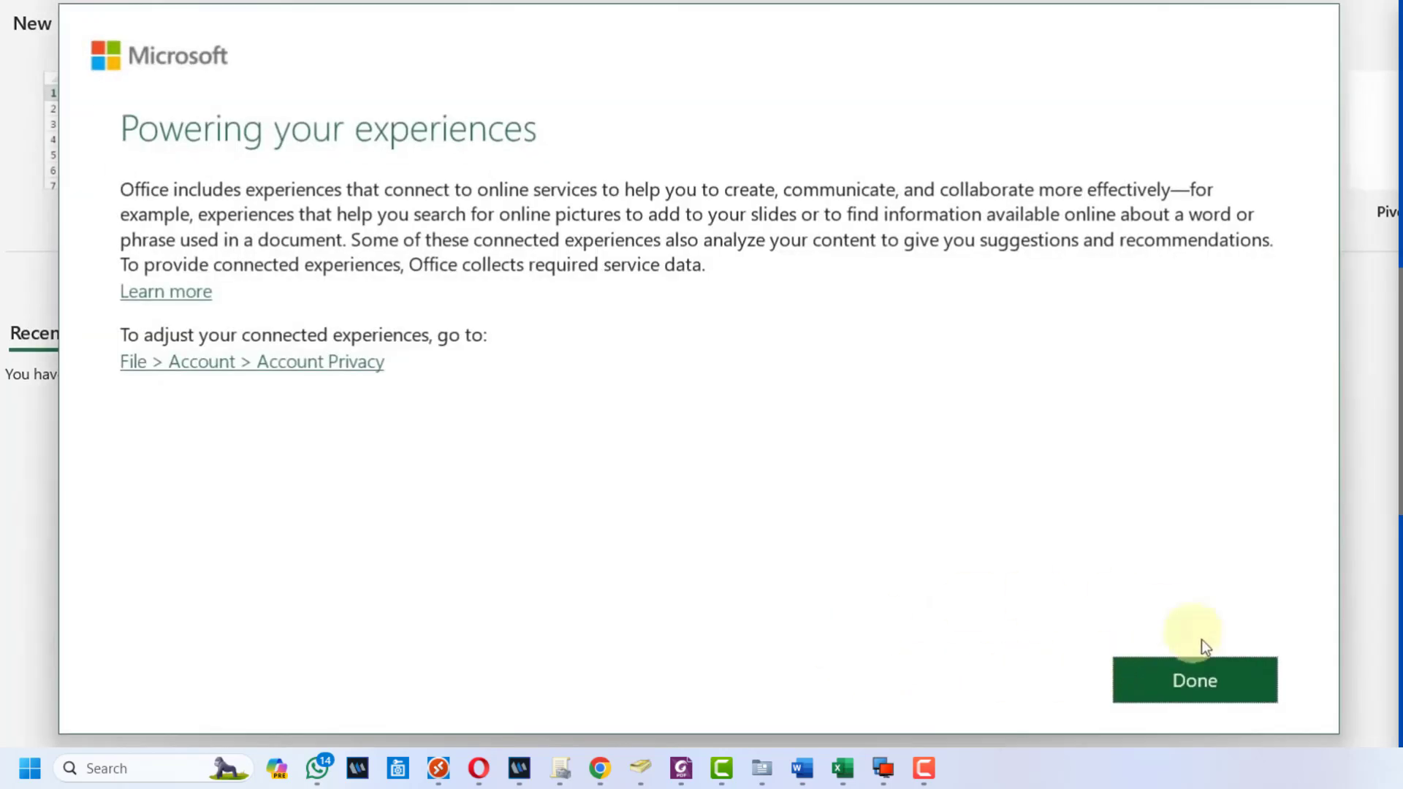
{"action": "left_click", "coordinate": [1234, 680]}
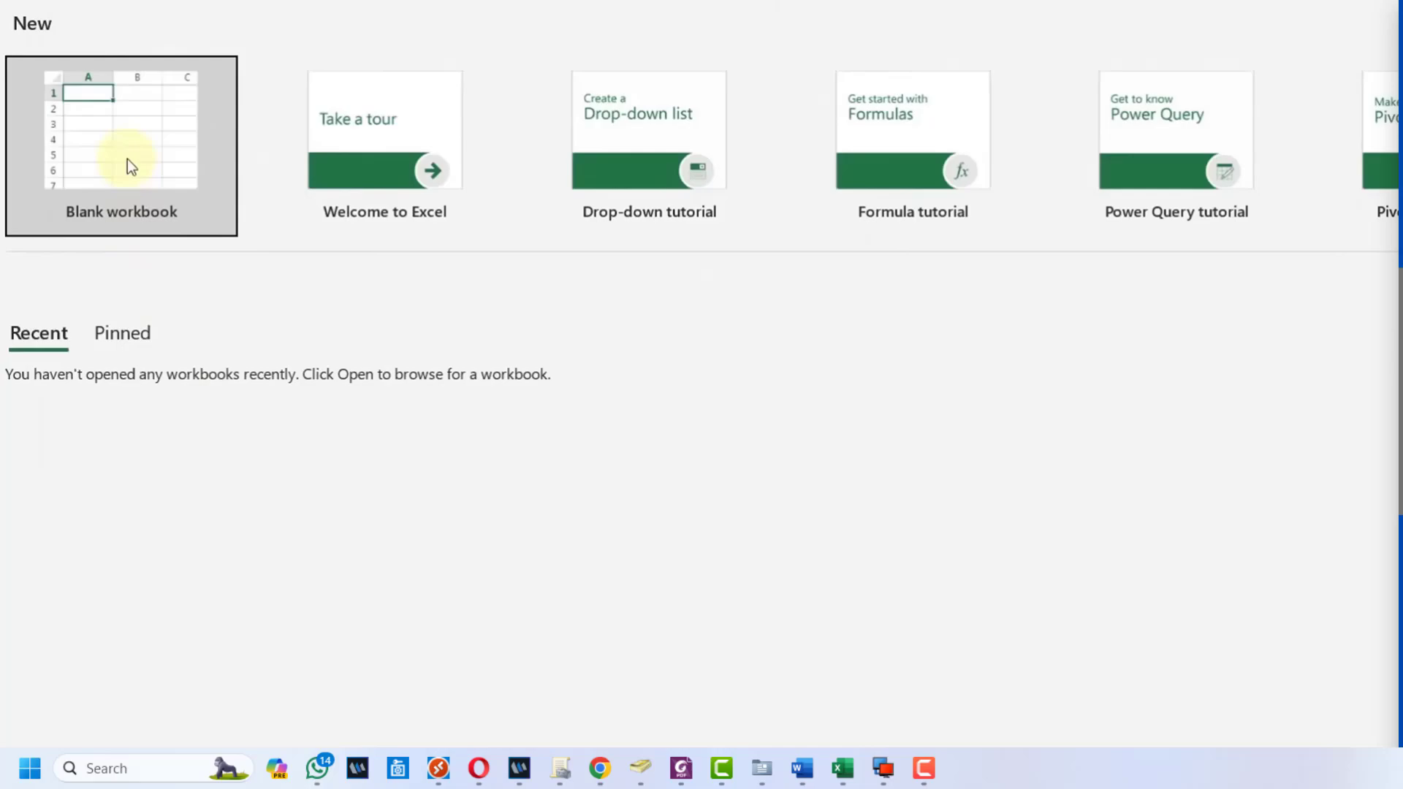